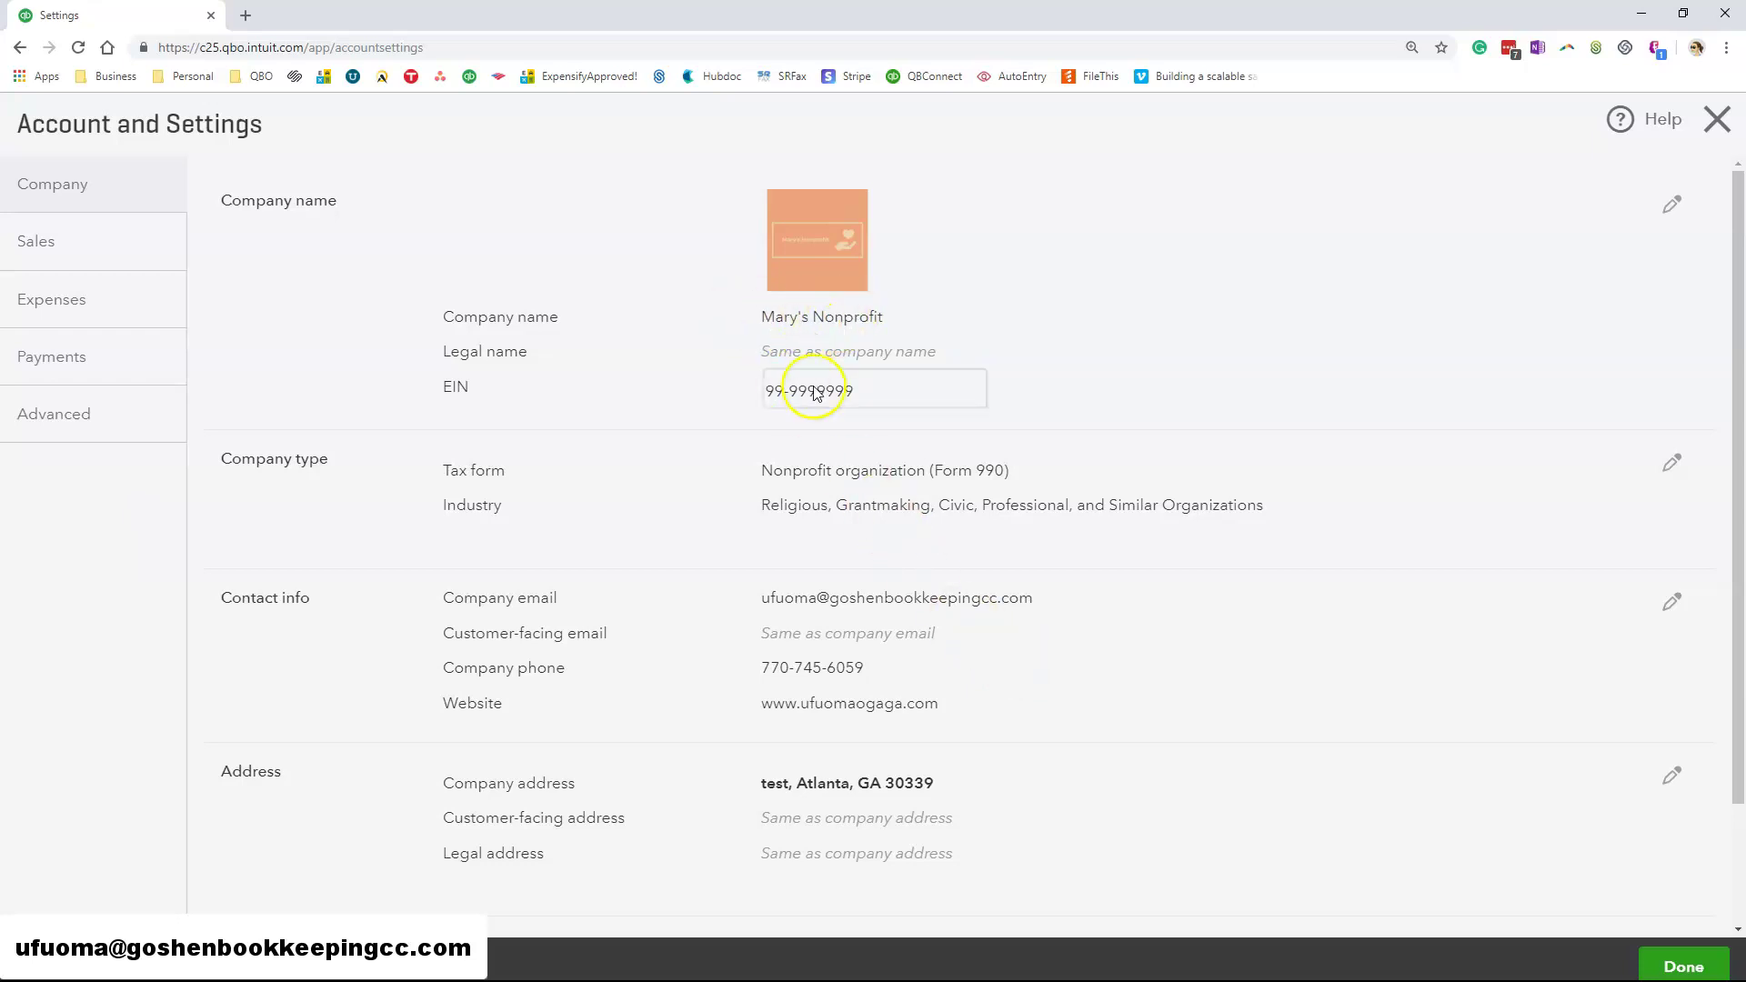
- Look over the company name, EIN, company type, contact info and address sections of the company settings
scroll(800, 667, "down", 2)
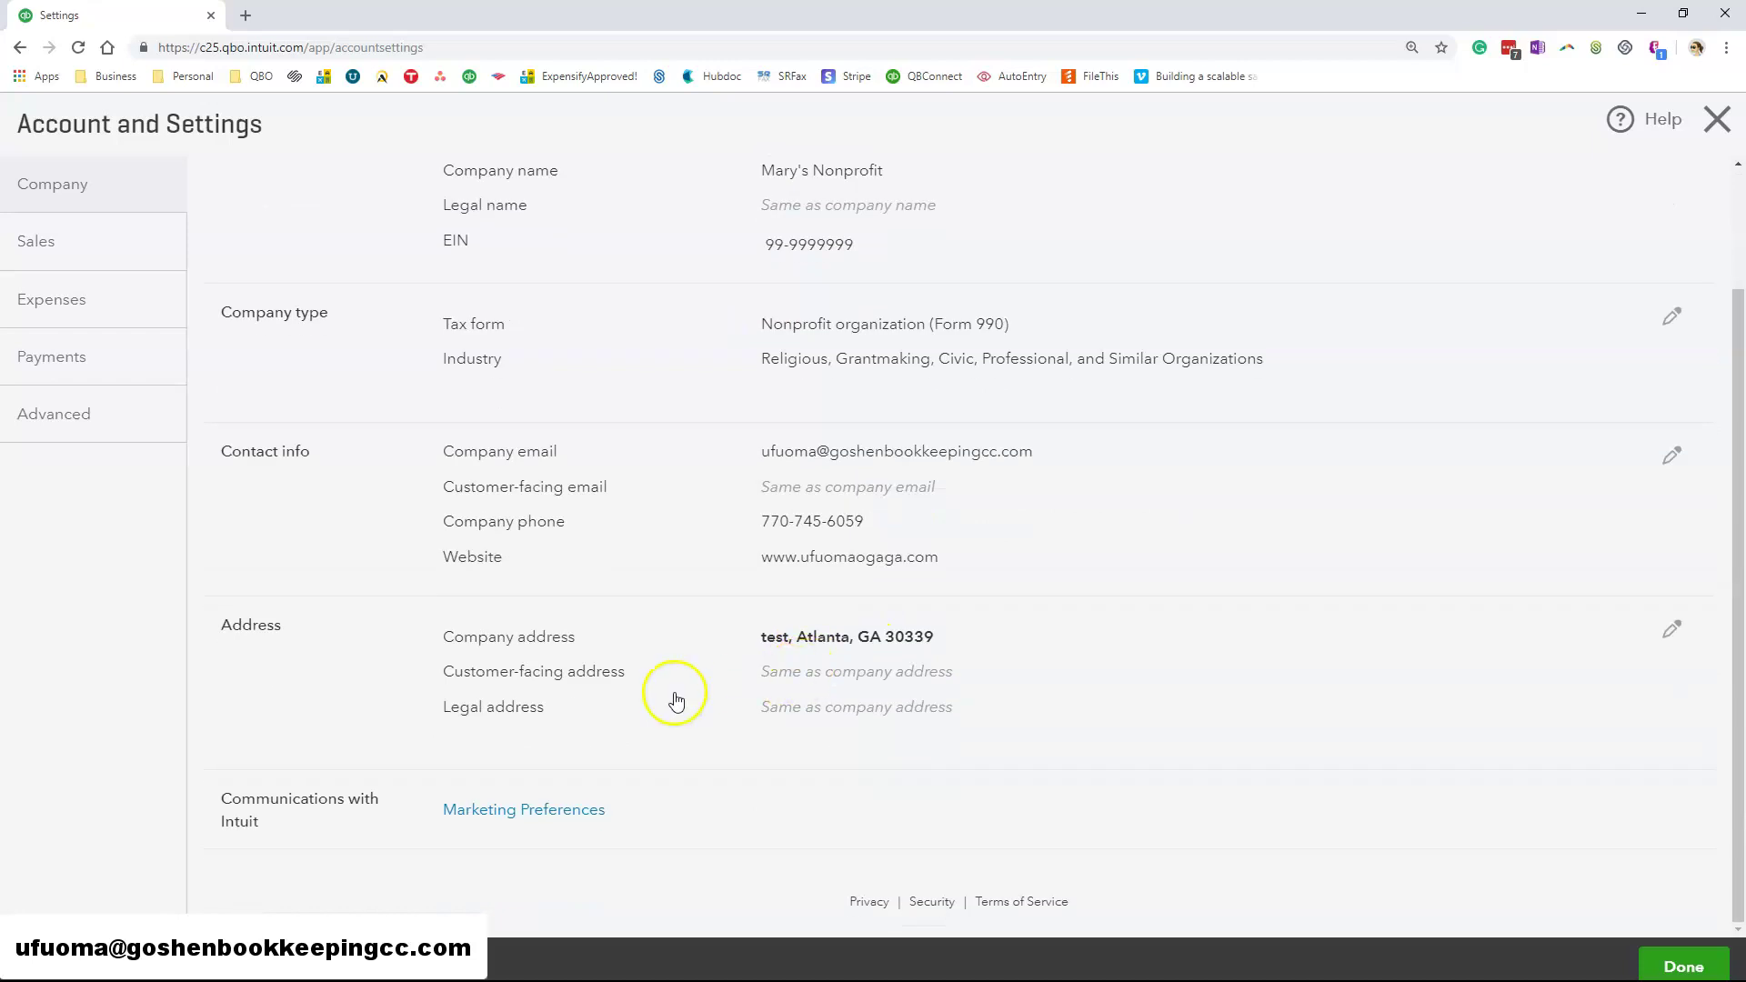
scroll(676, 702, "up", 2)
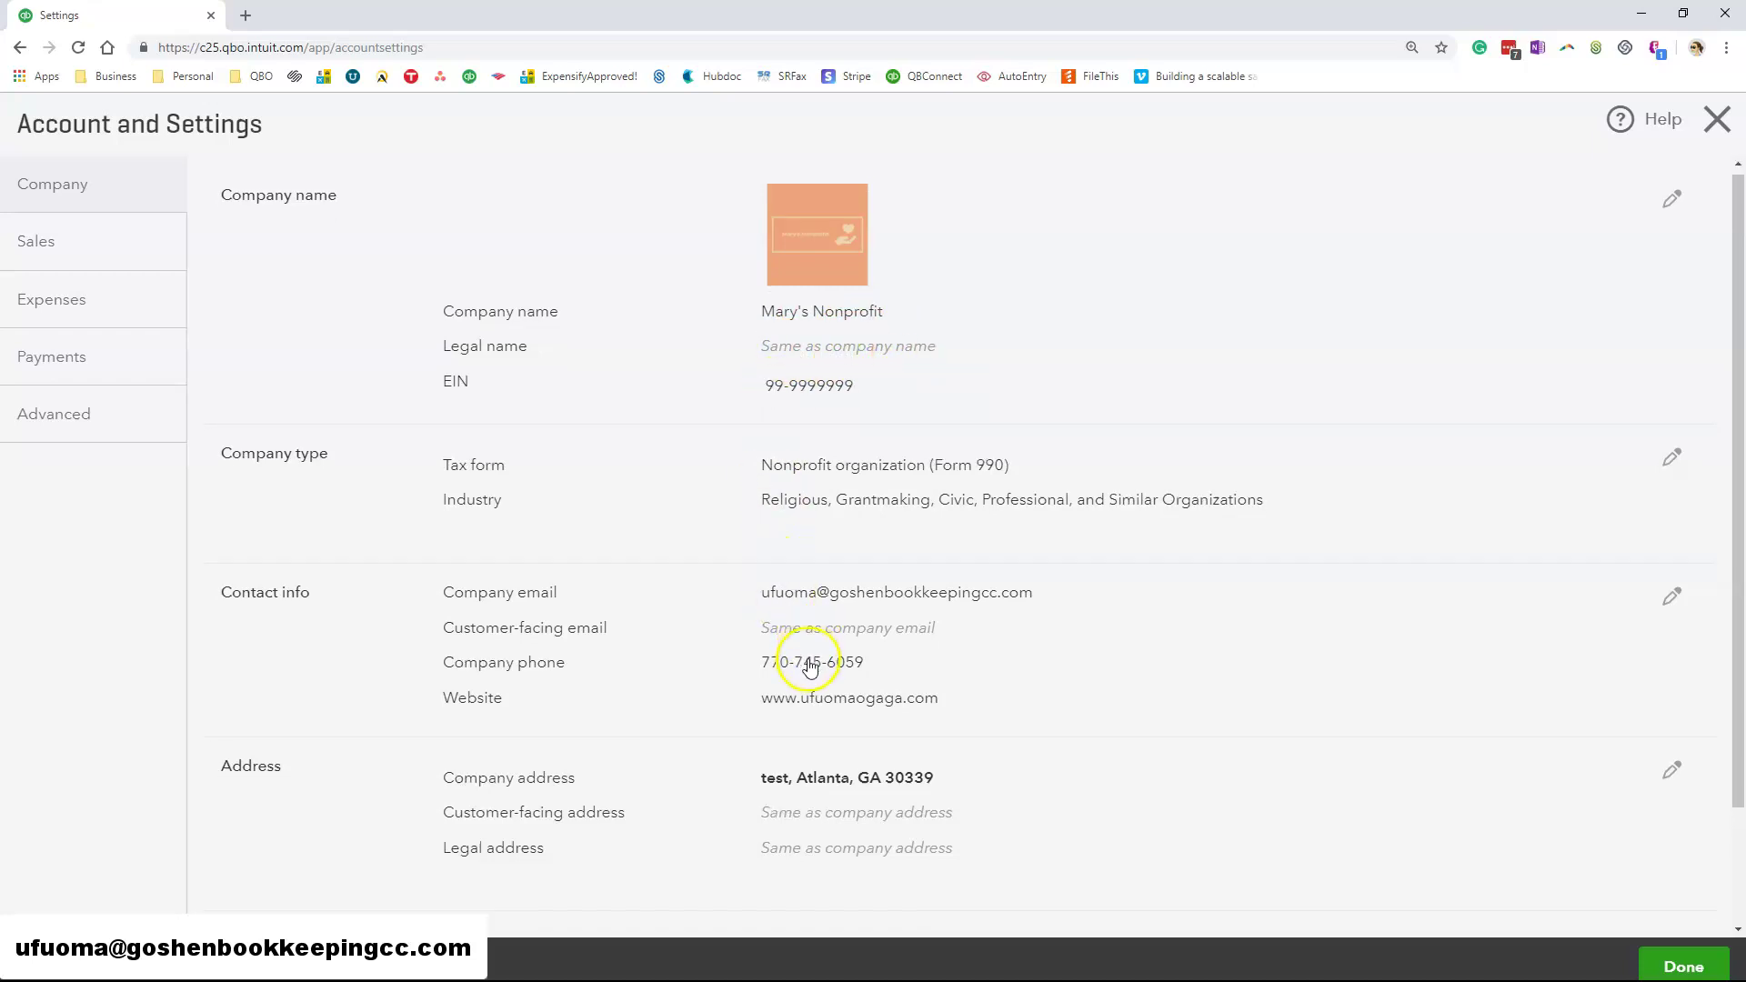
scroll(775, 634, "down", 2)
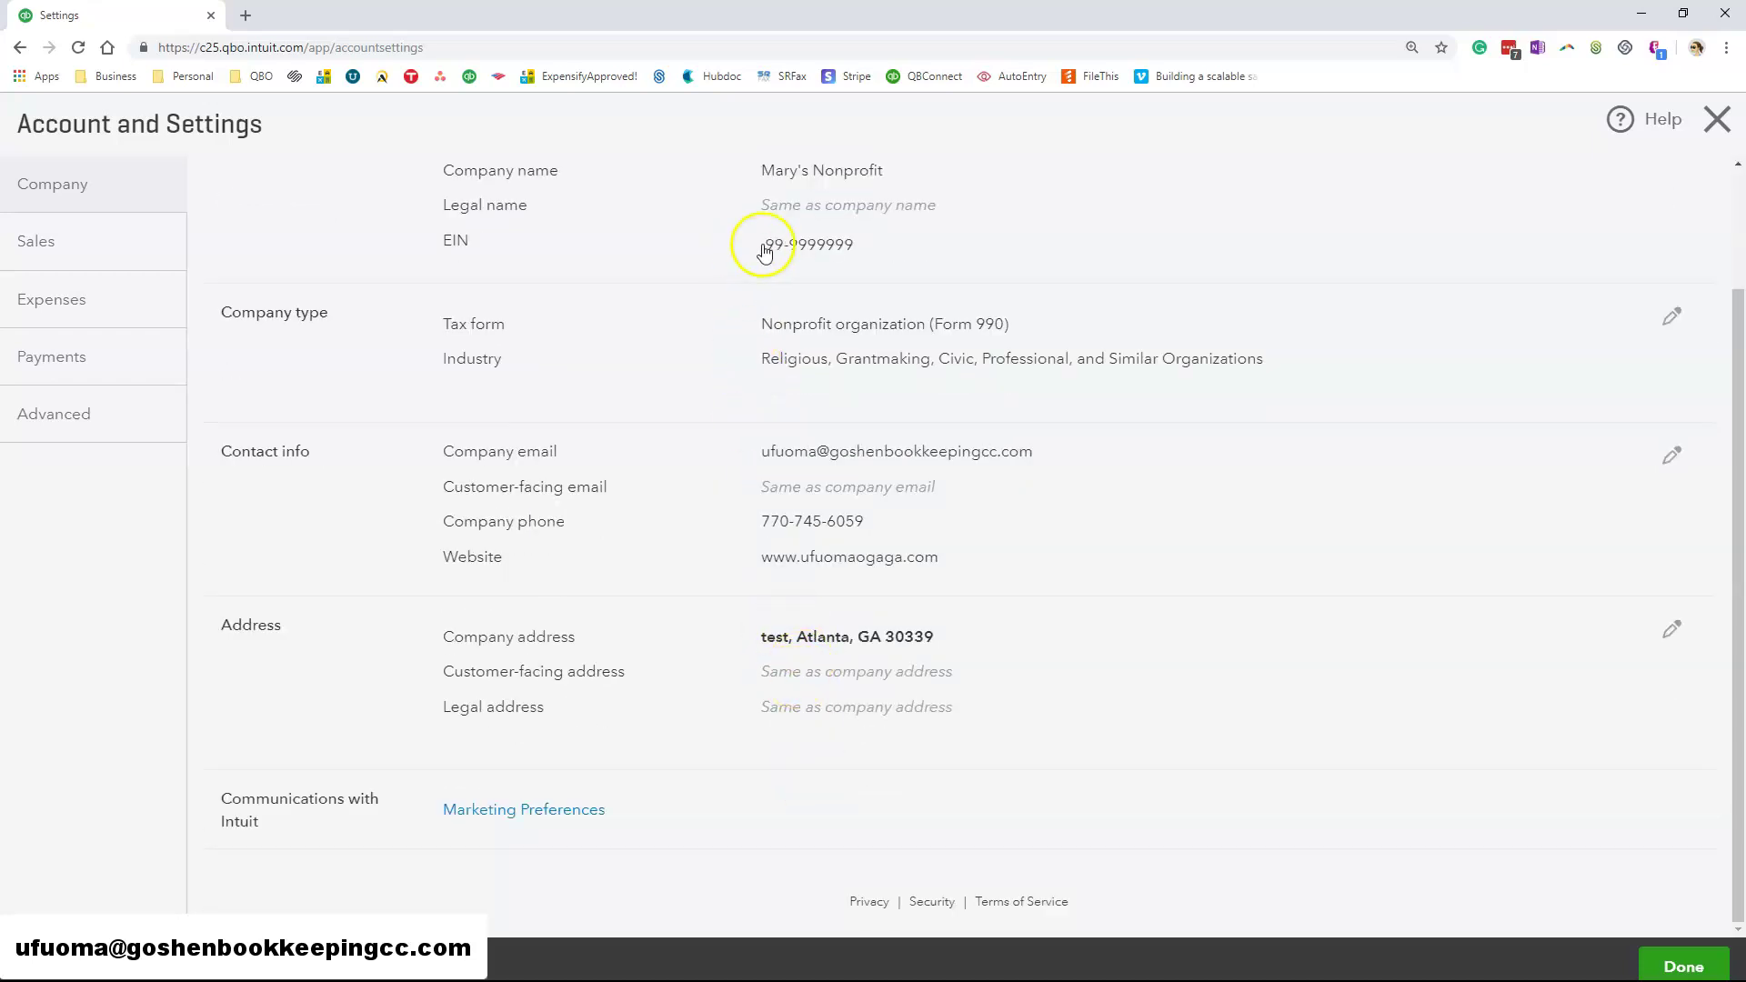
scroll(746, 363, "up", 2)
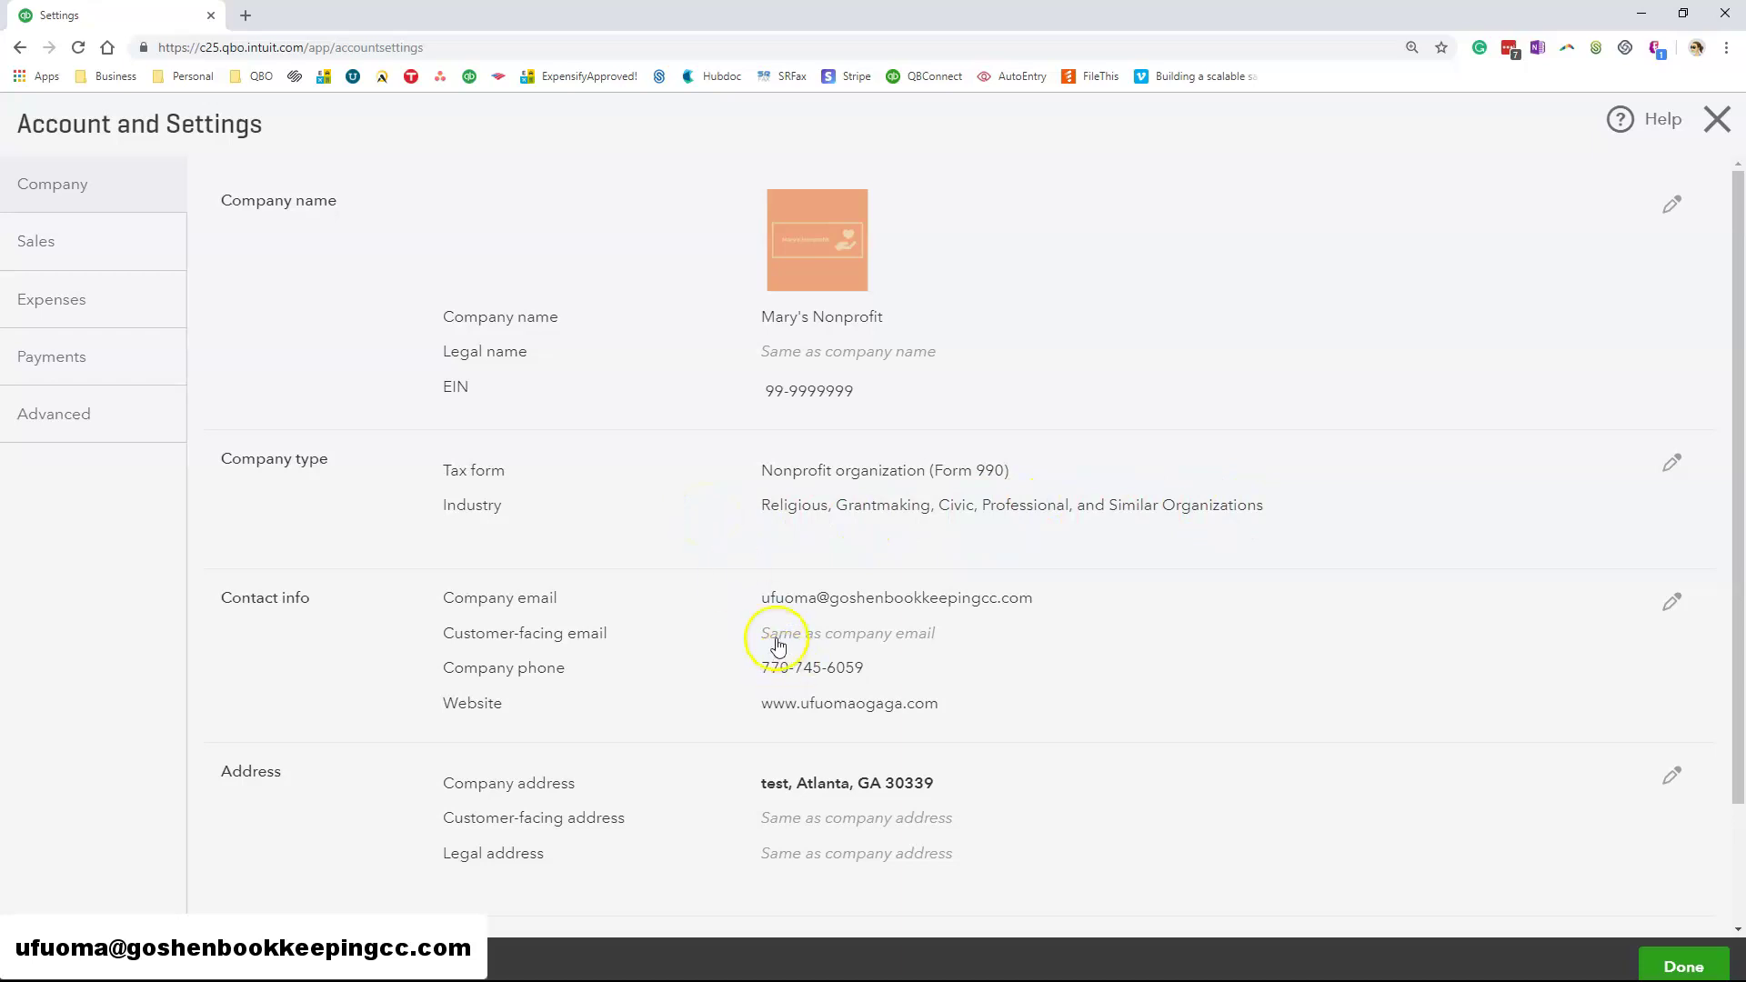
scroll(668, 645, "down", 1)
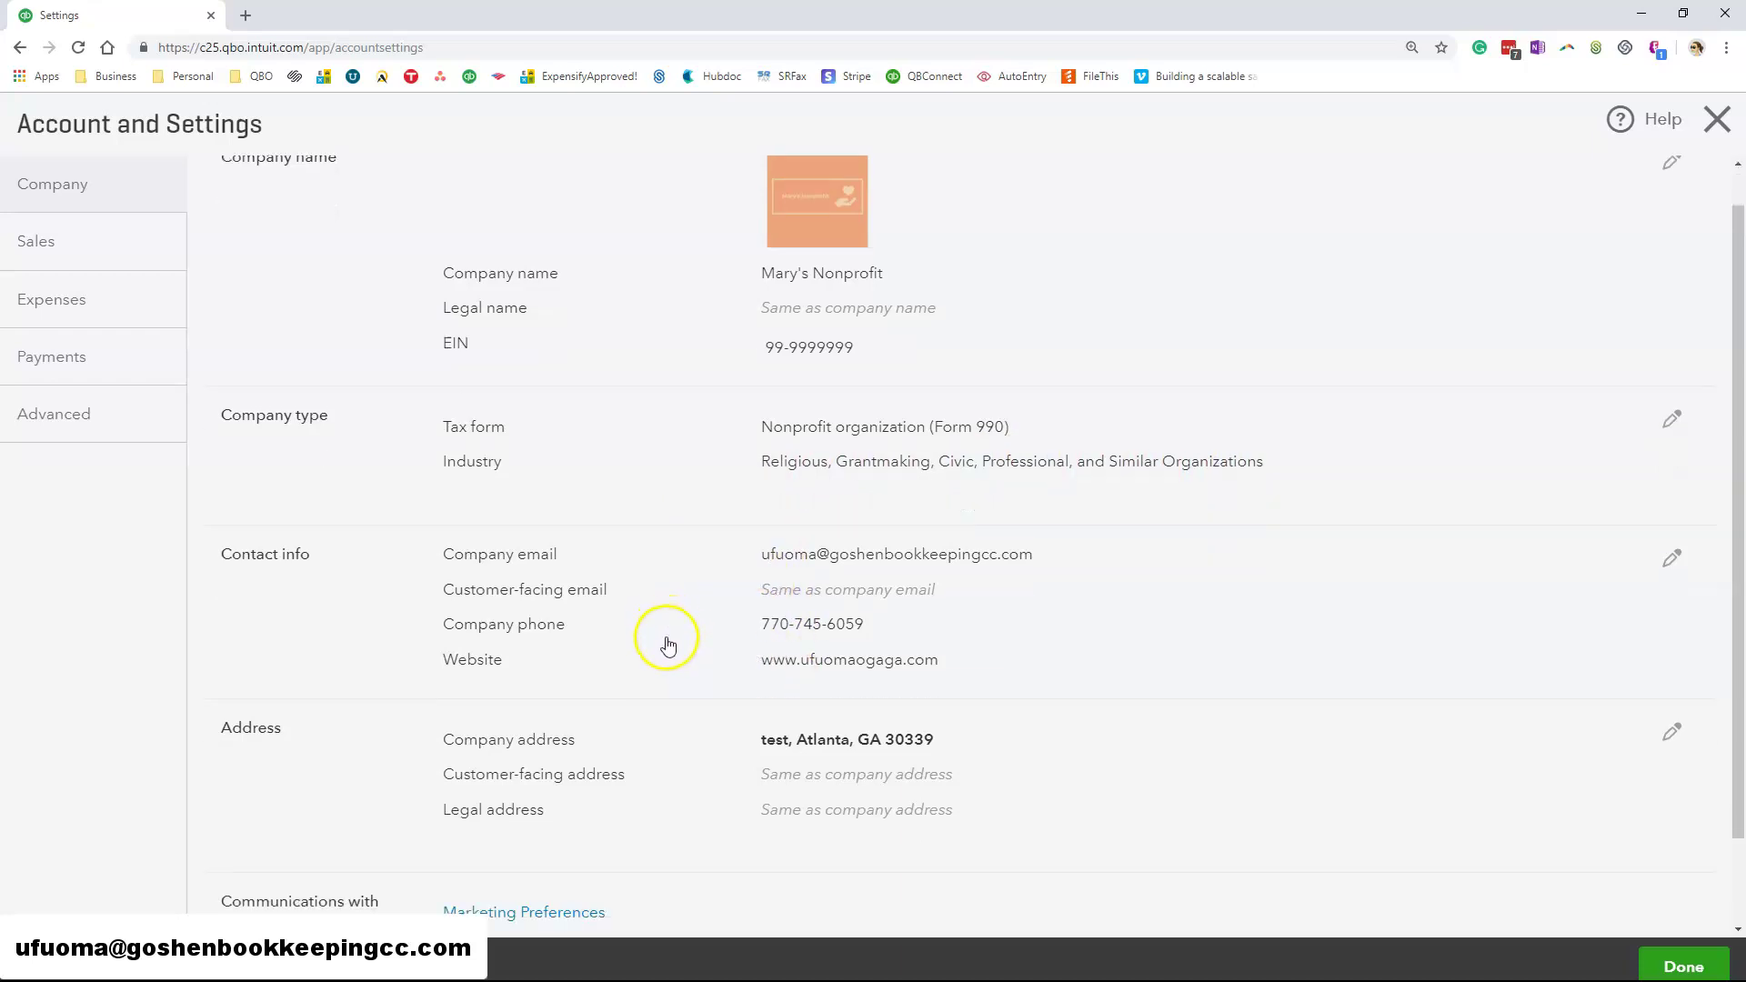
scroll(669, 644, "down", 2)
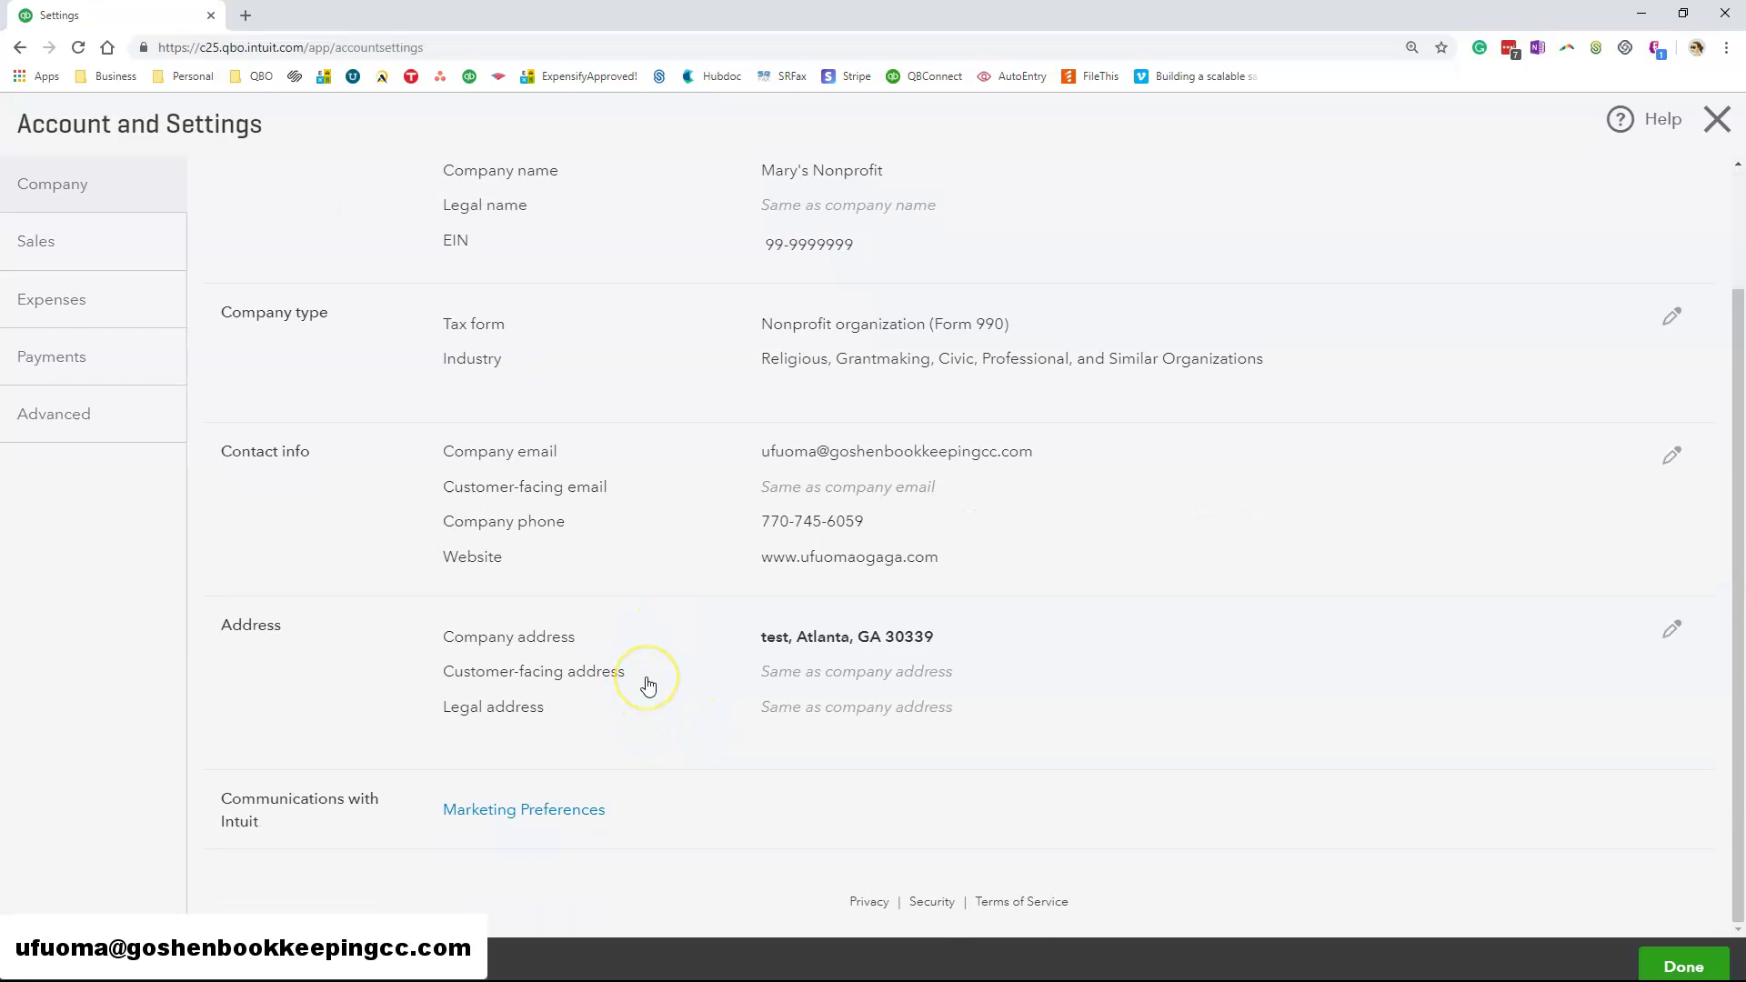
scroll(650, 682, "up", 3)
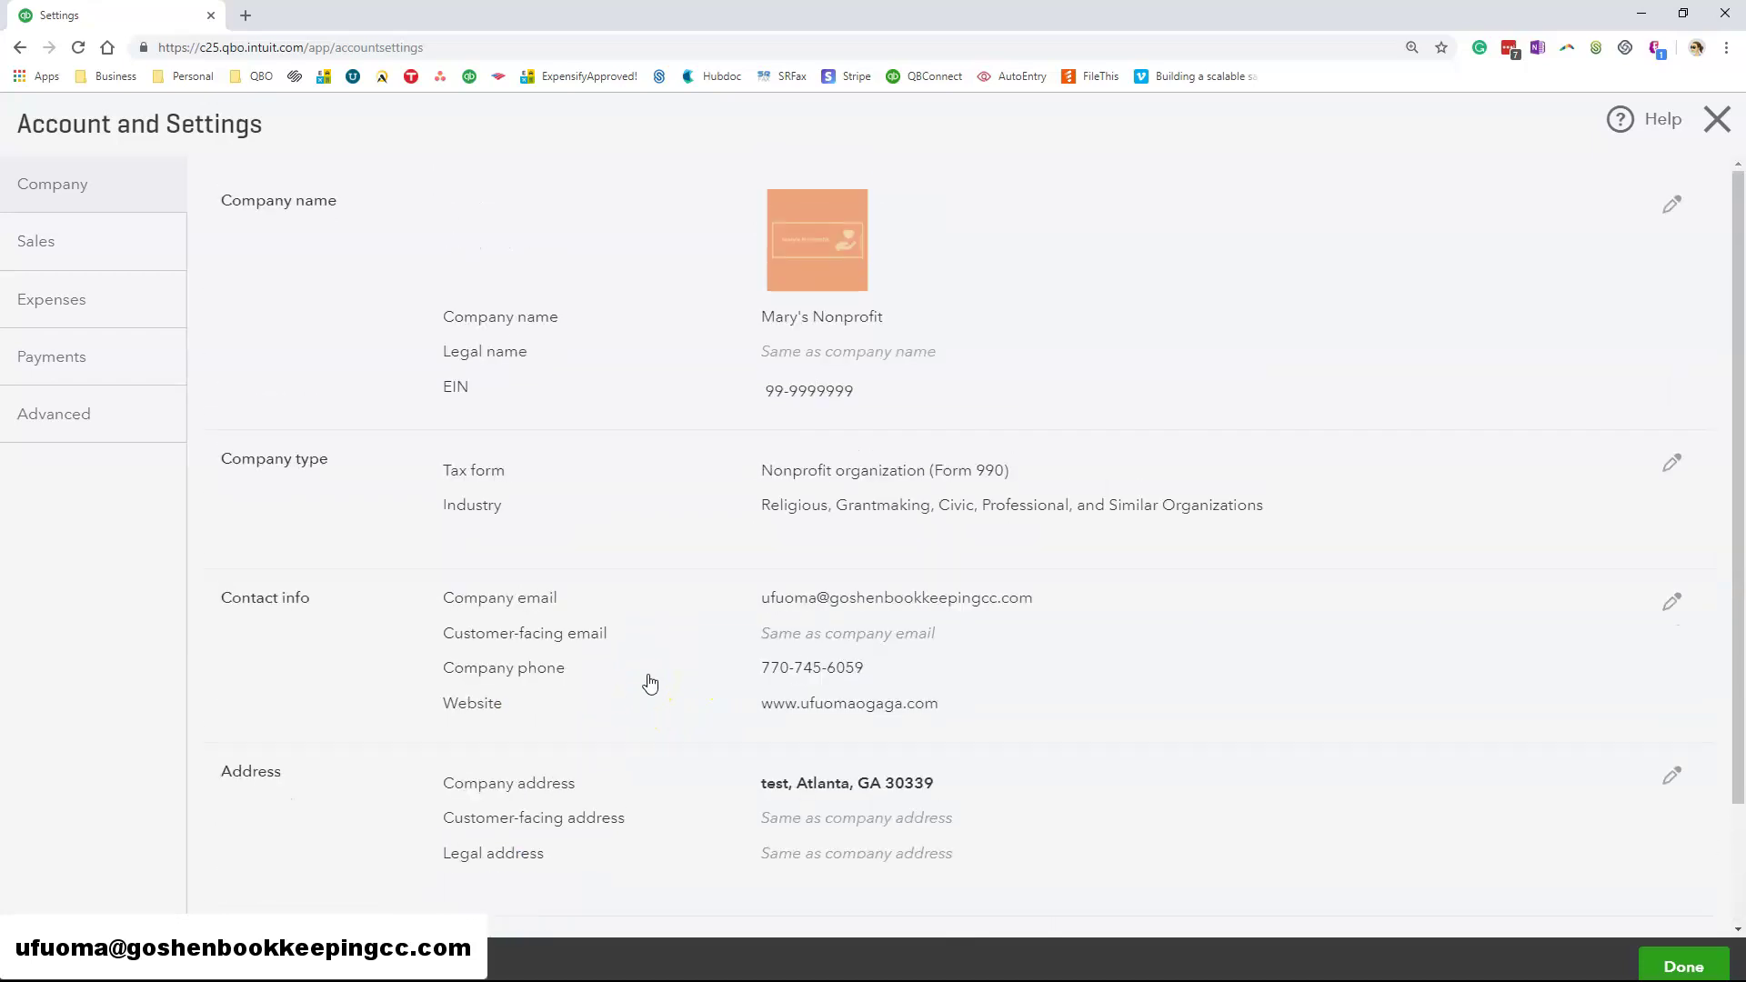
- View the available company logos, and leave the company name section without saving changes
left_click(844, 264)
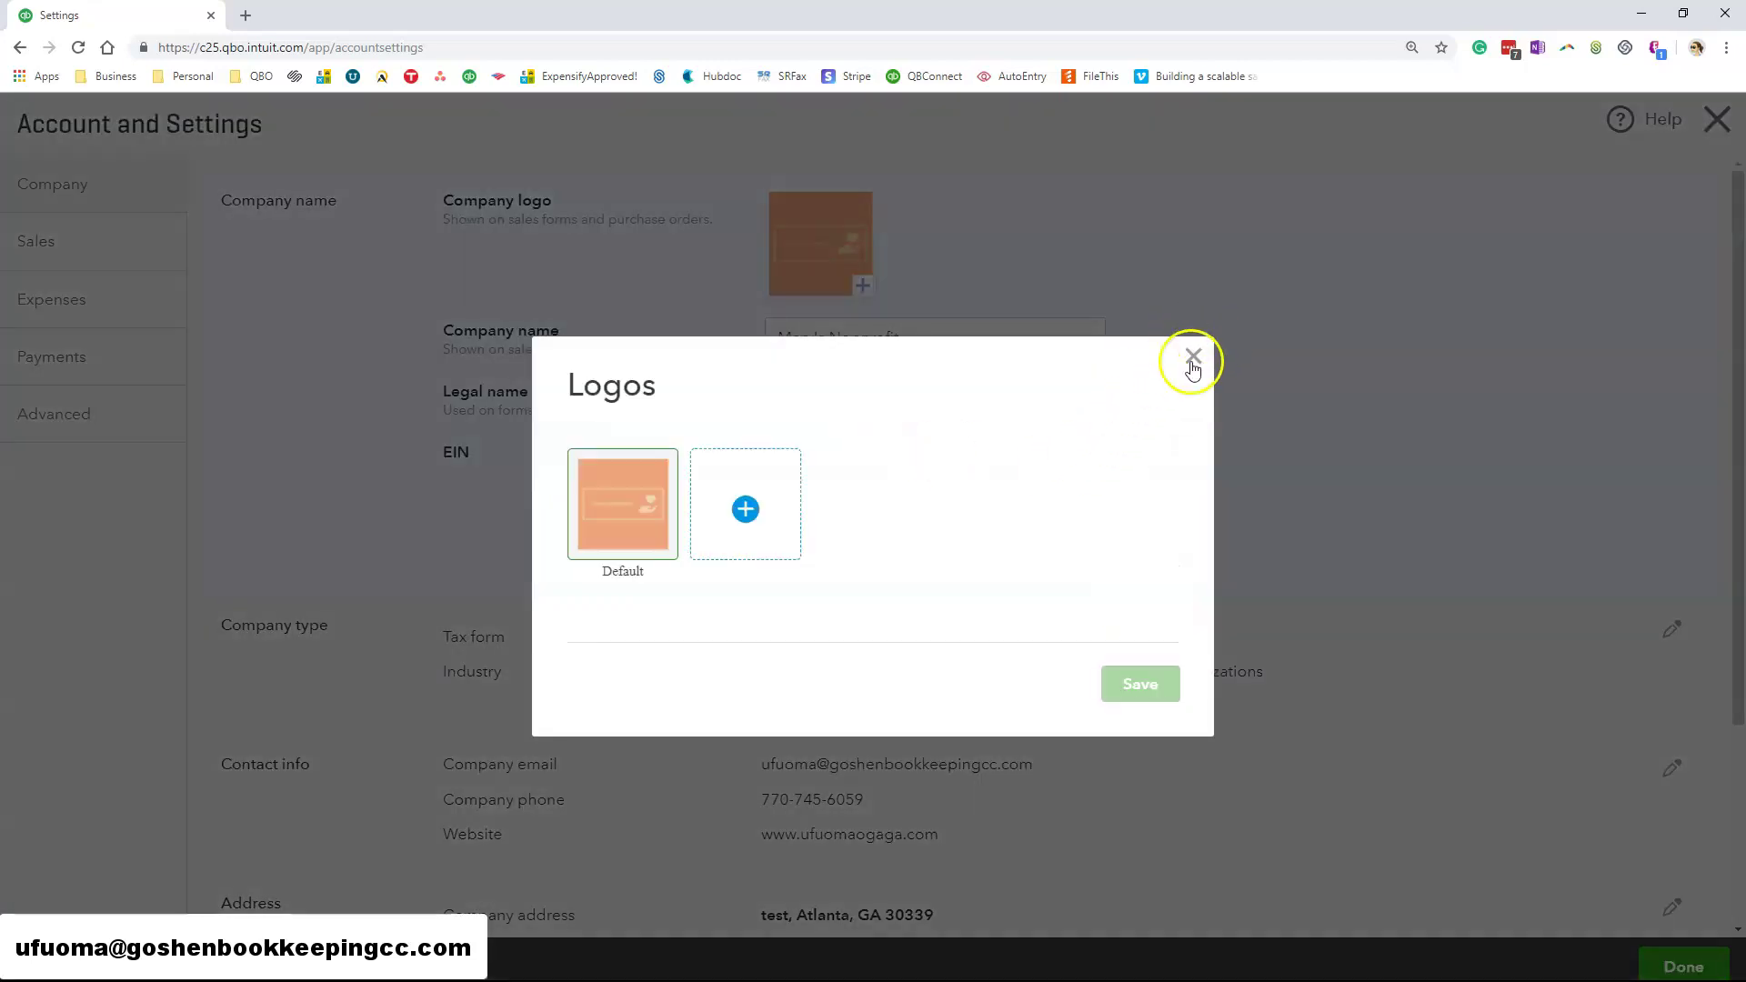
left_click(1191, 359)
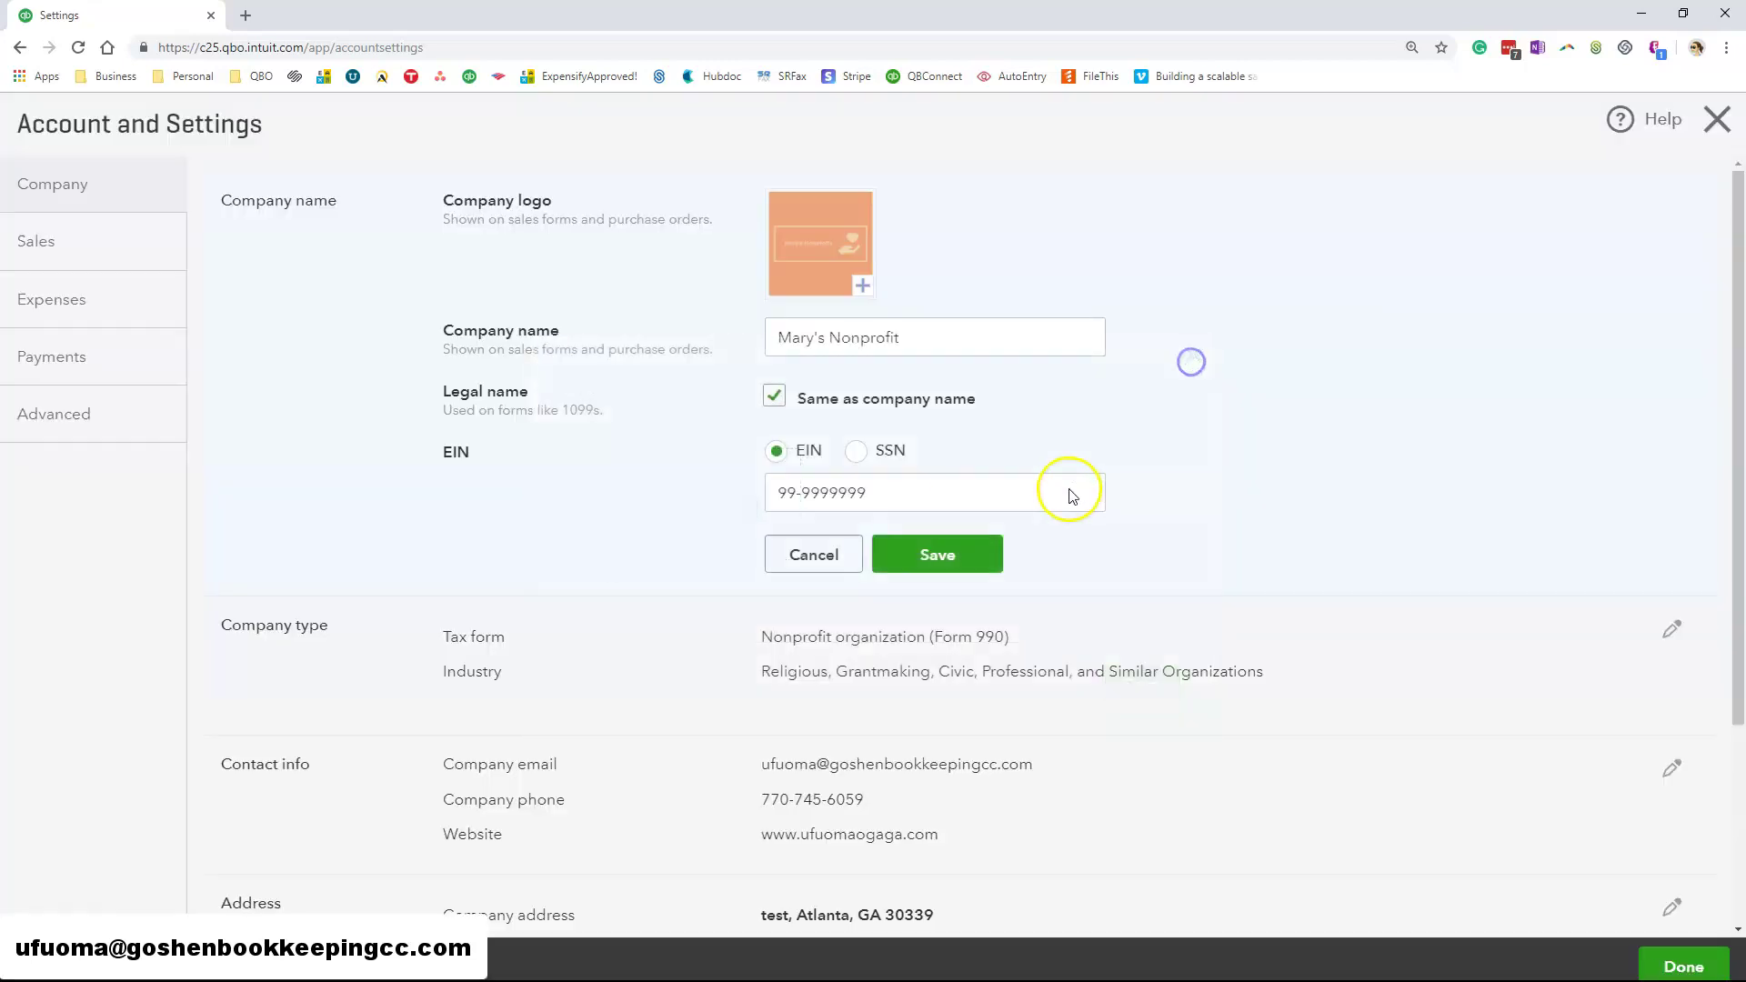
left_click(812, 554)
- Set the company's tax form to Nonprofit organization (Form 990), keep the existing industry, and save the company type
left_click(858, 478)
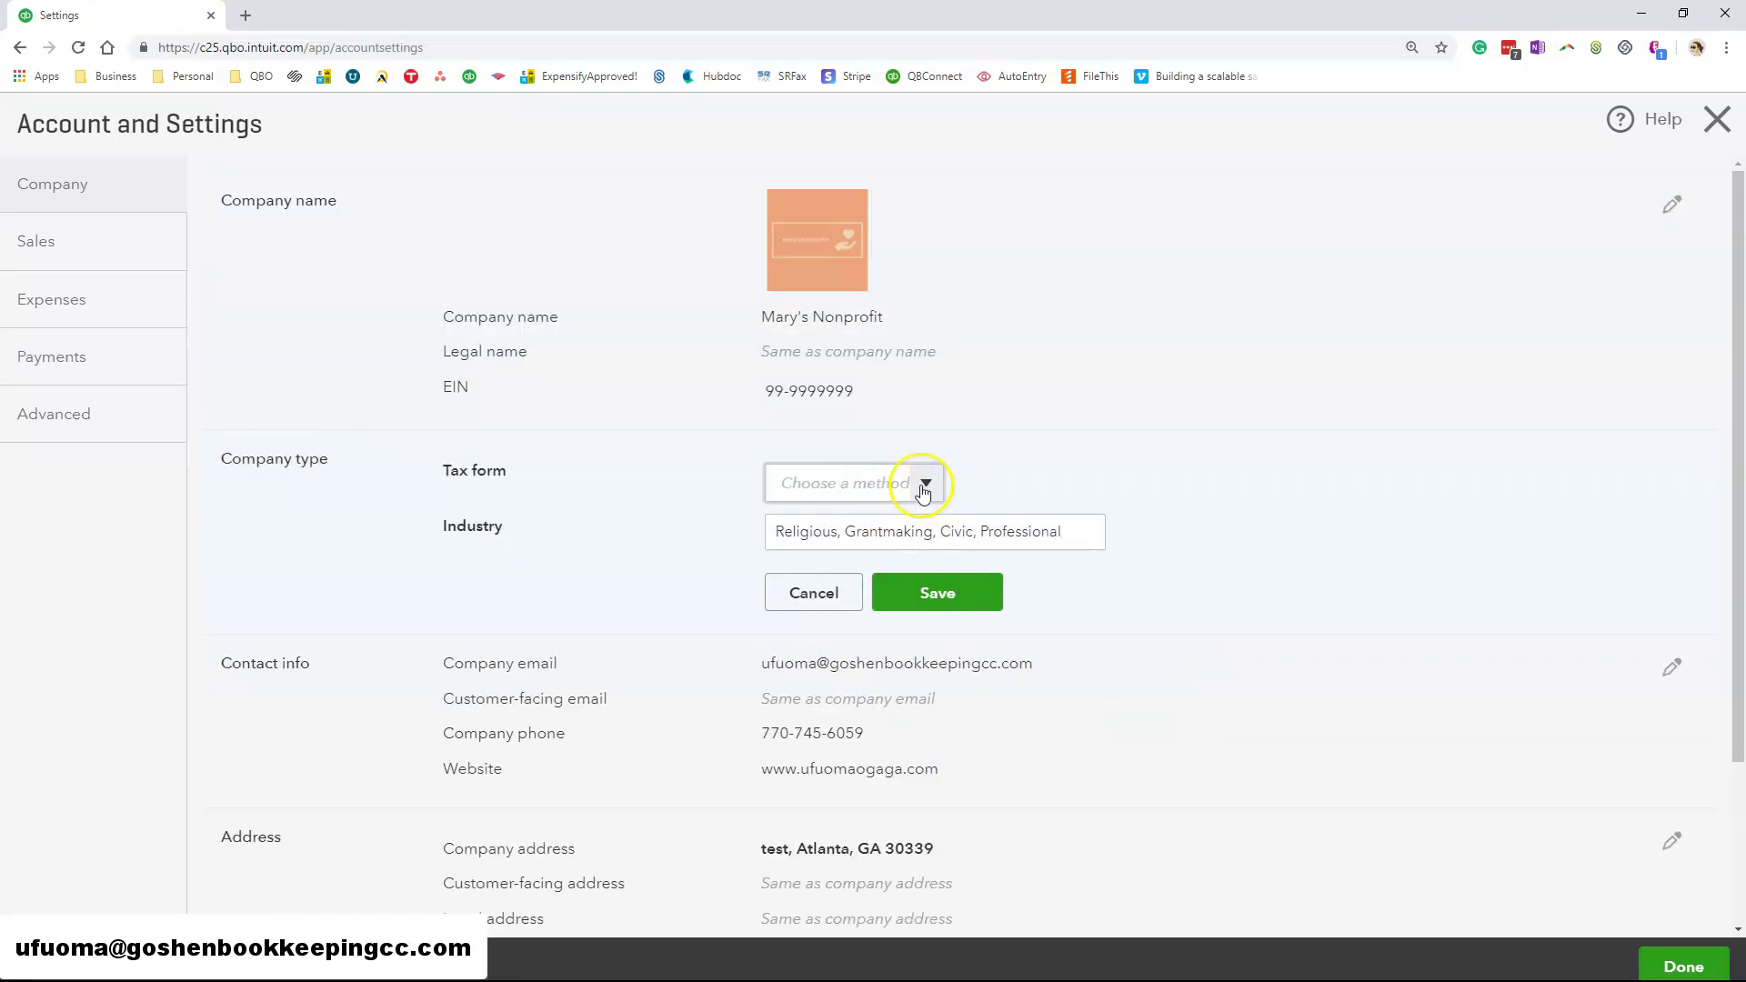
left_click(924, 483)
left_click(942, 677)
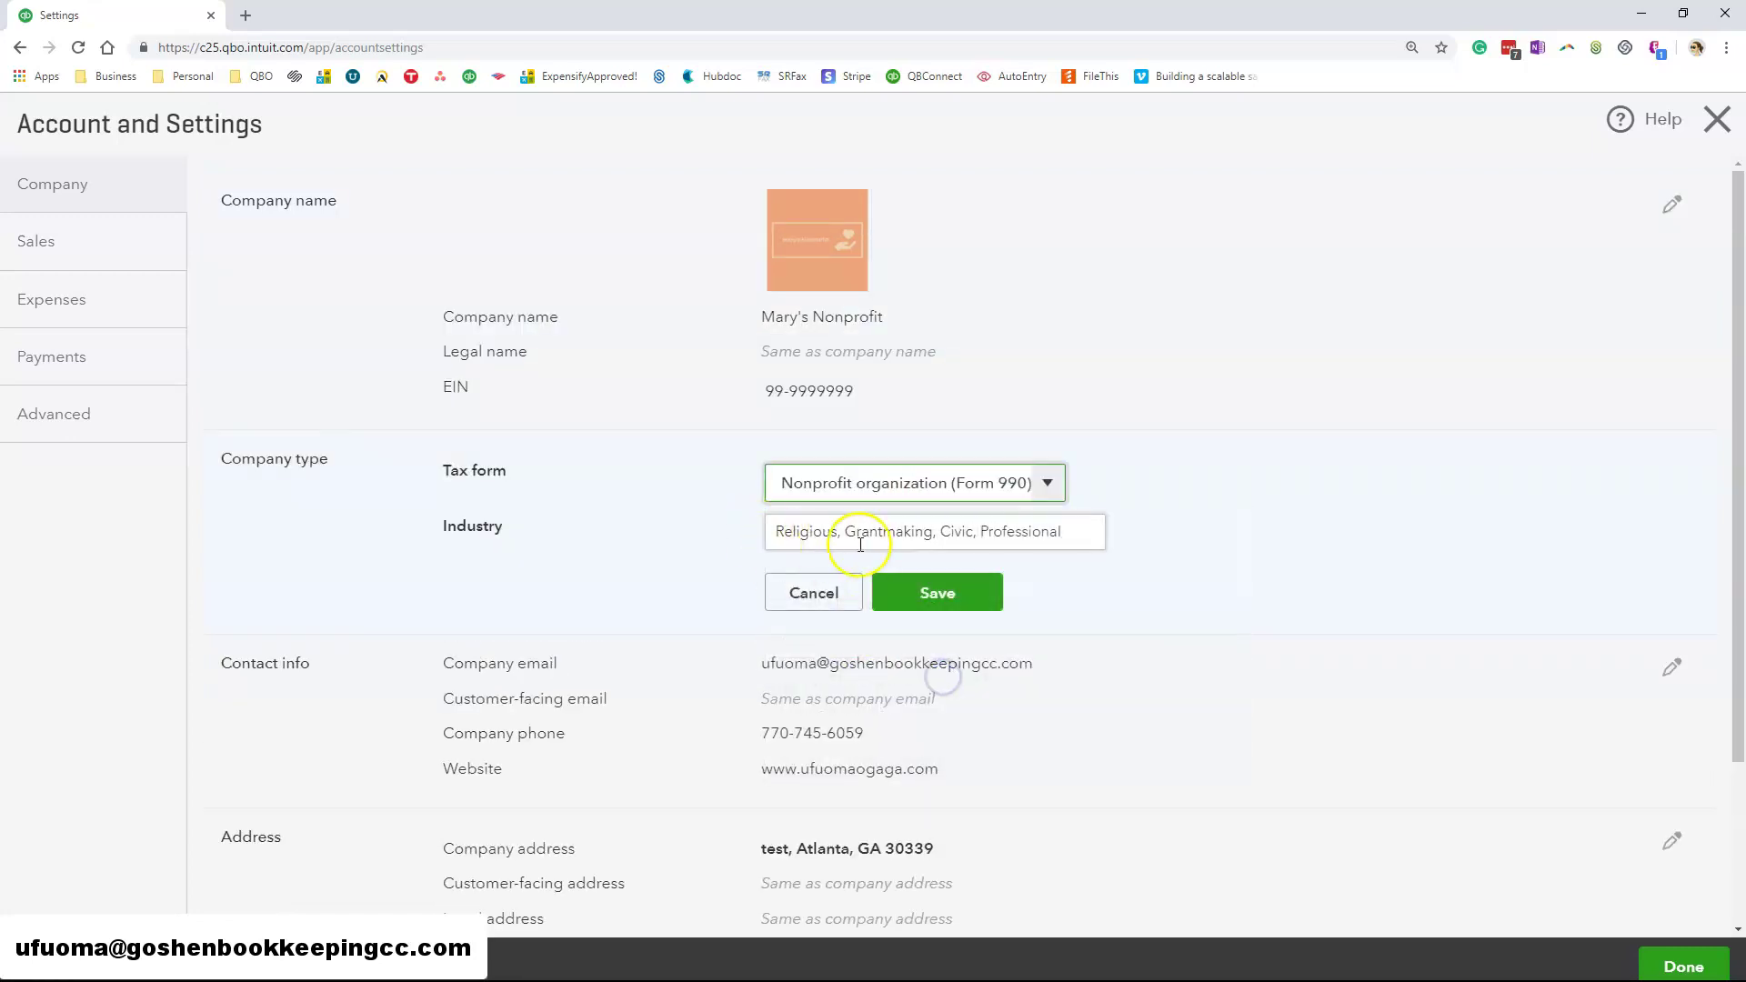
left_click(1070, 530)
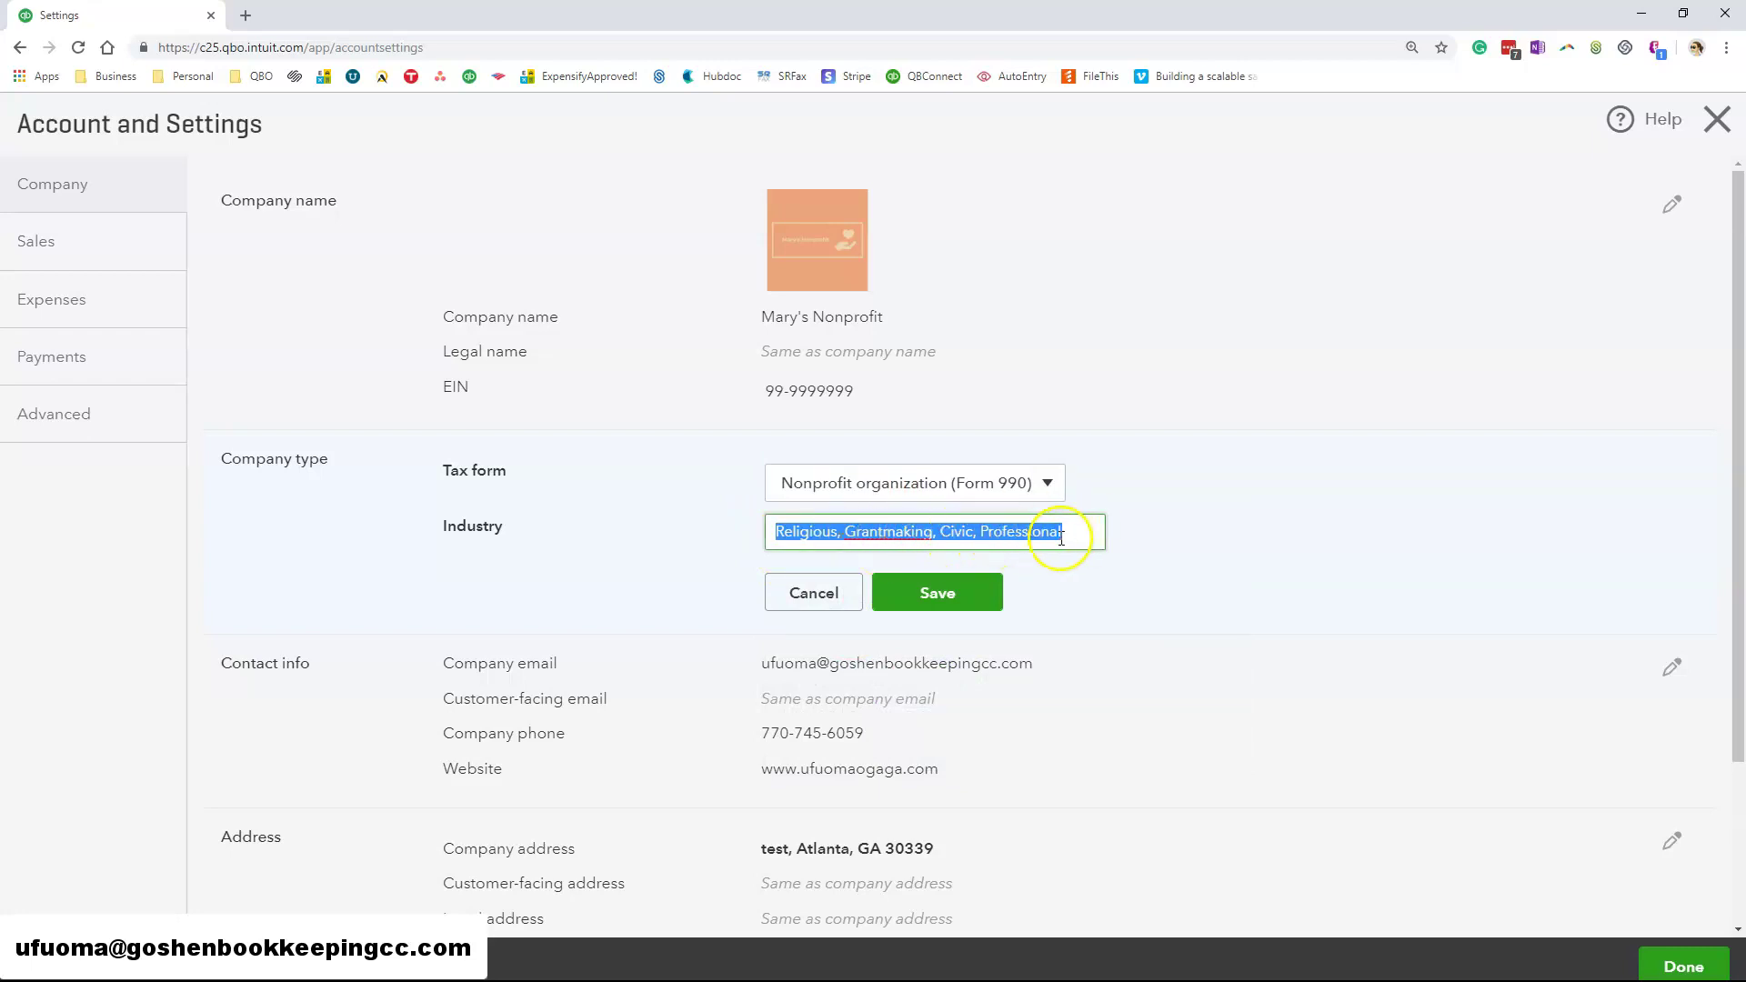
left_click(938, 593)
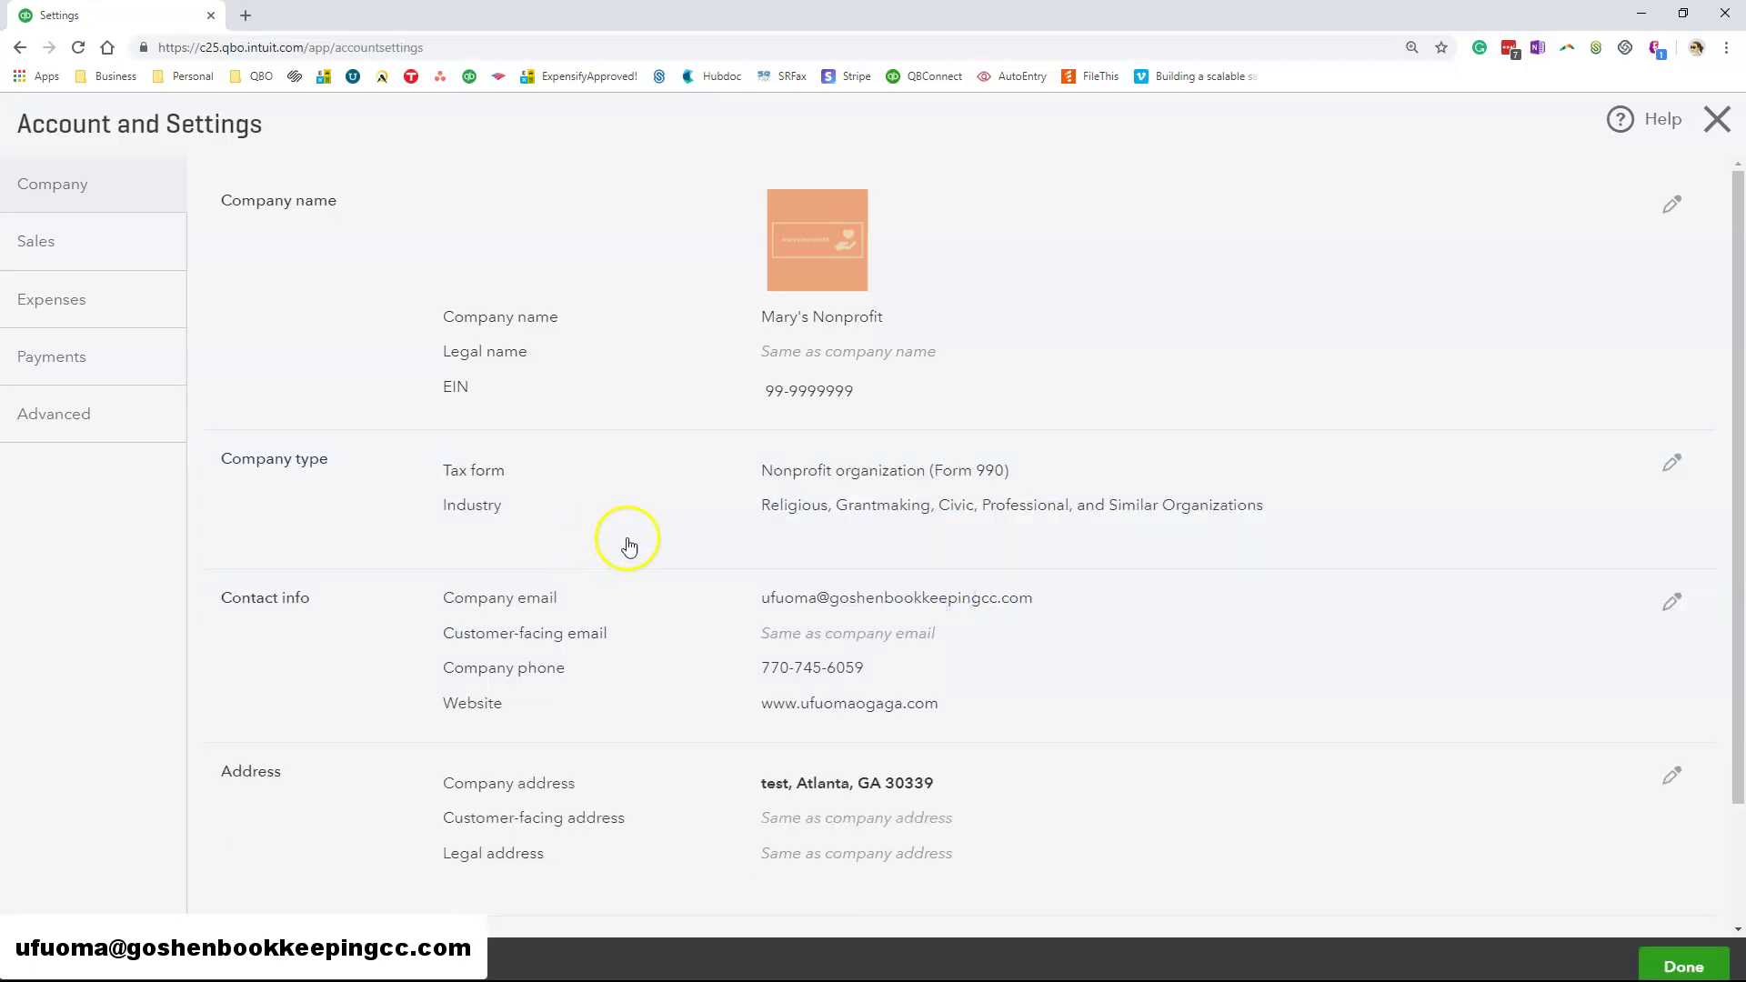
- Open the Sales settings and look over the available sales form and product options
scroll(627, 544, "down", 2)
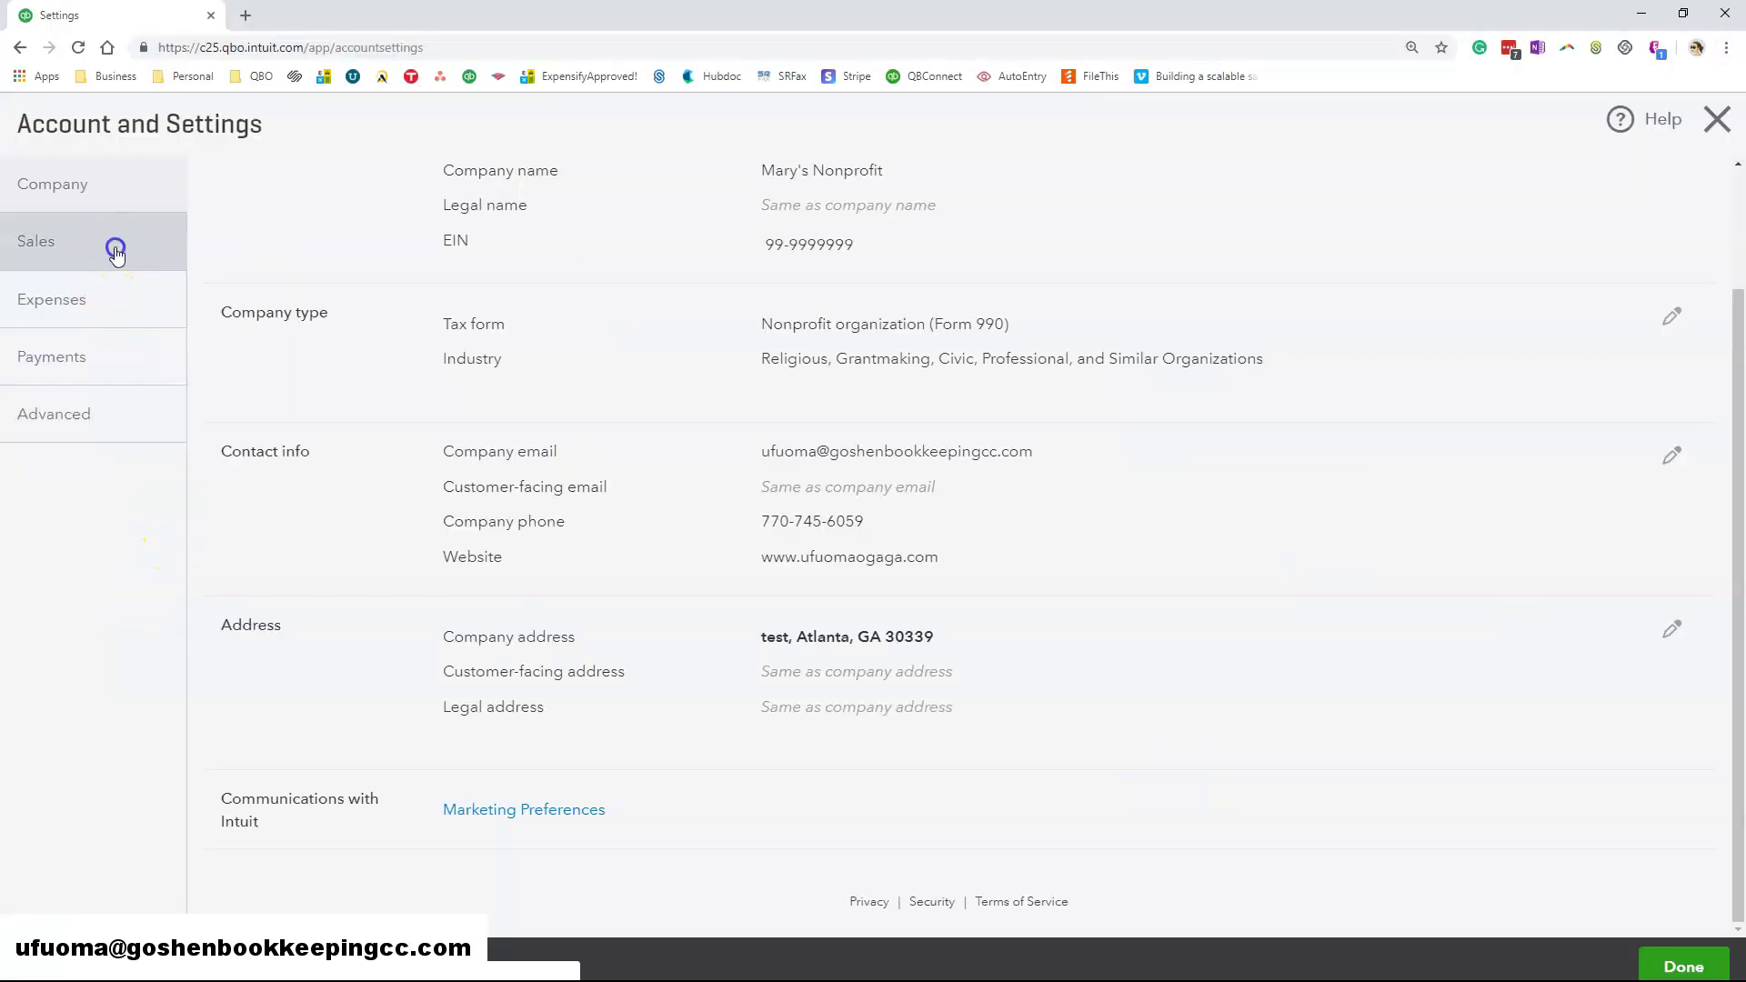
left_click(115, 248)
scroll(1080, 628, "up", 2)
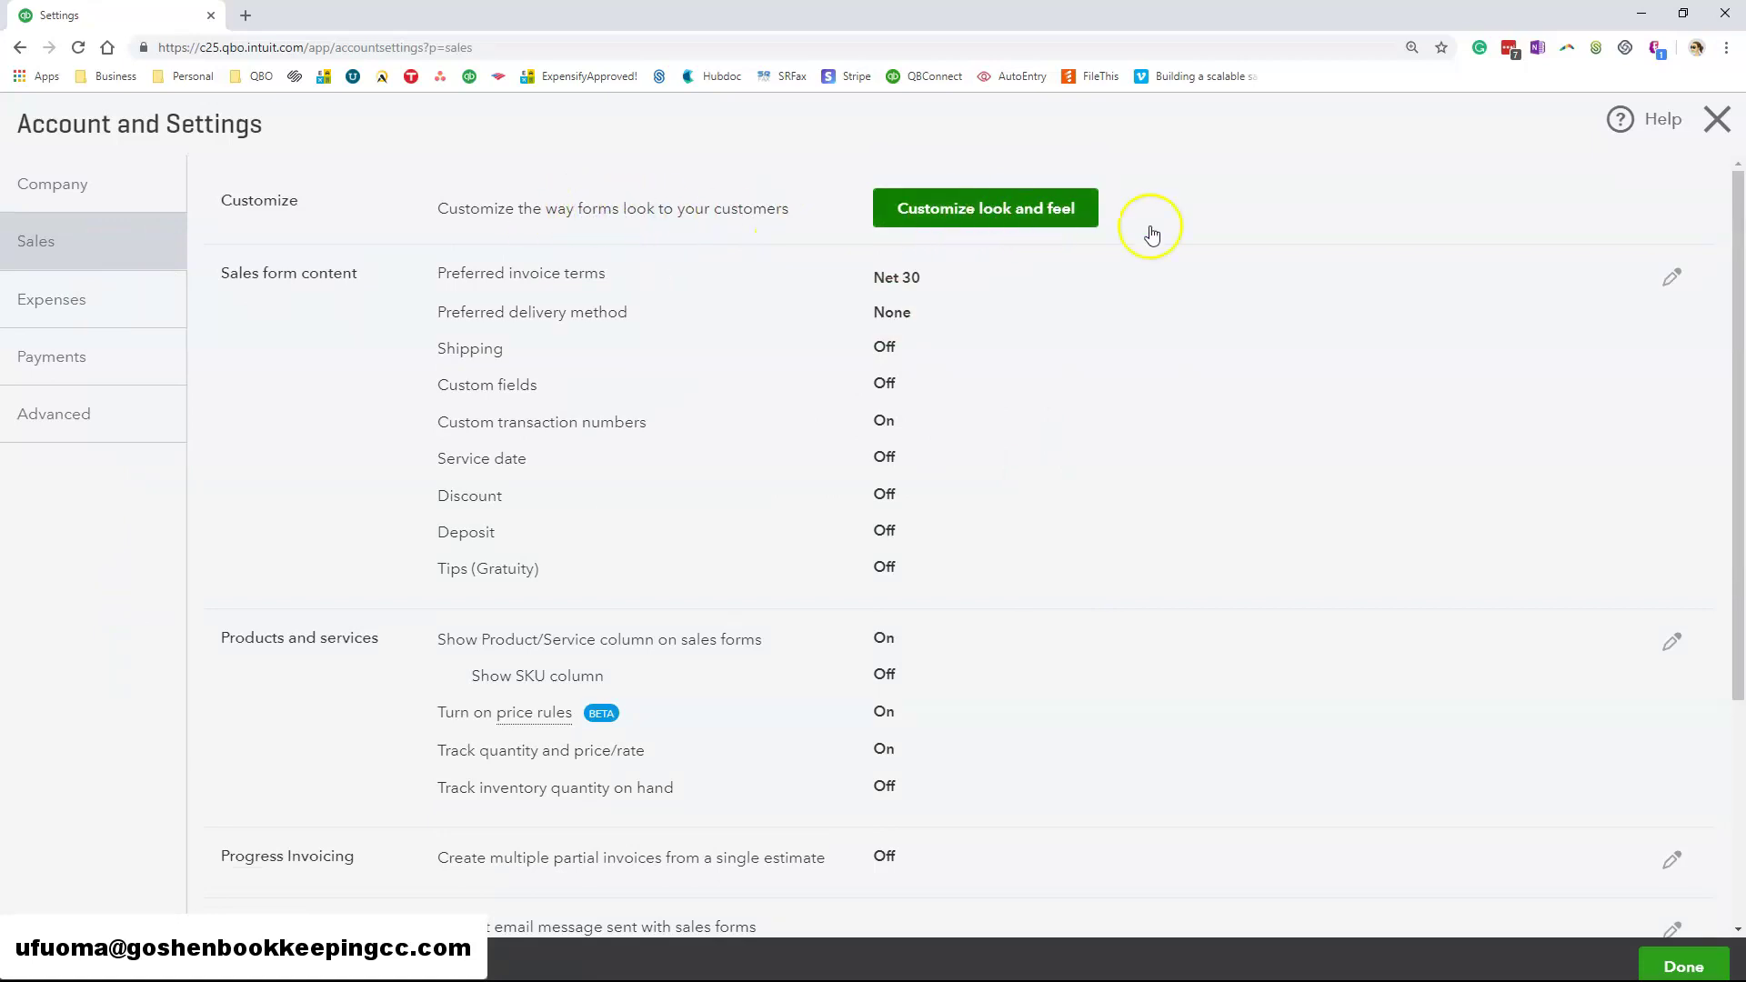
scroll(880, 628, "down", 3)
scroll(883, 627, "up", 3)
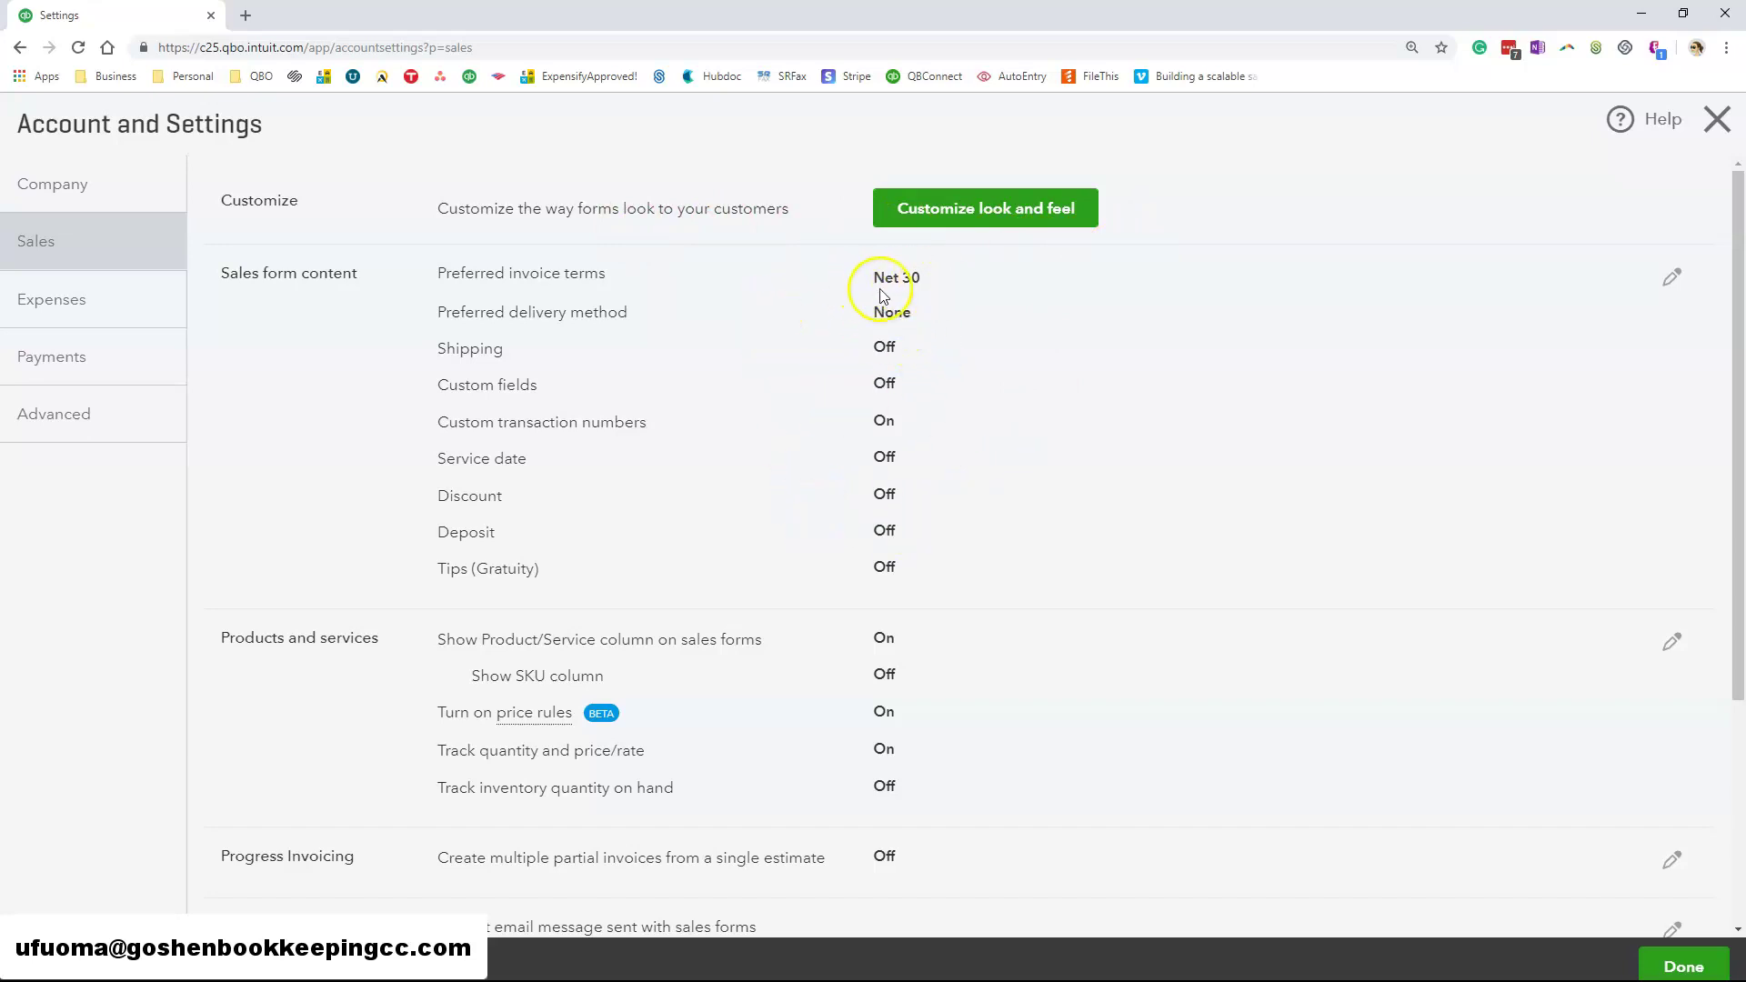
- Enable the first two custom fields as internal and public in the sales form content, keep custom transaction numbers on, and save
left_click(875, 402)
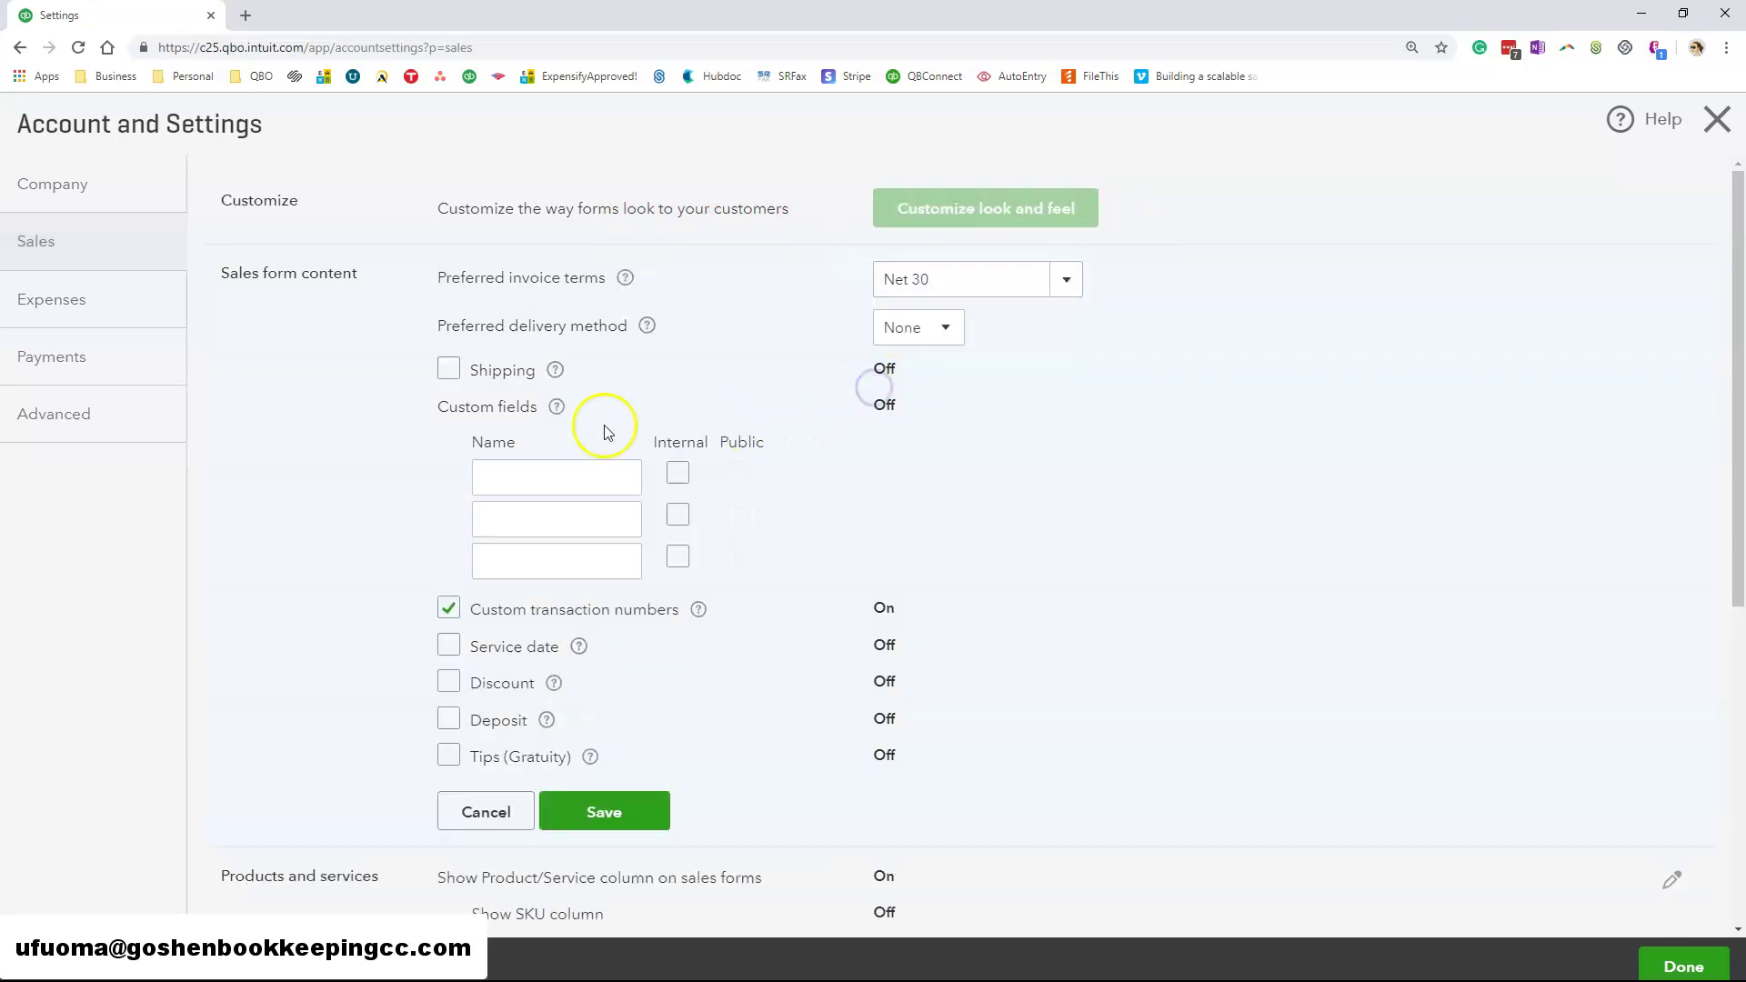
left_click(679, 472)
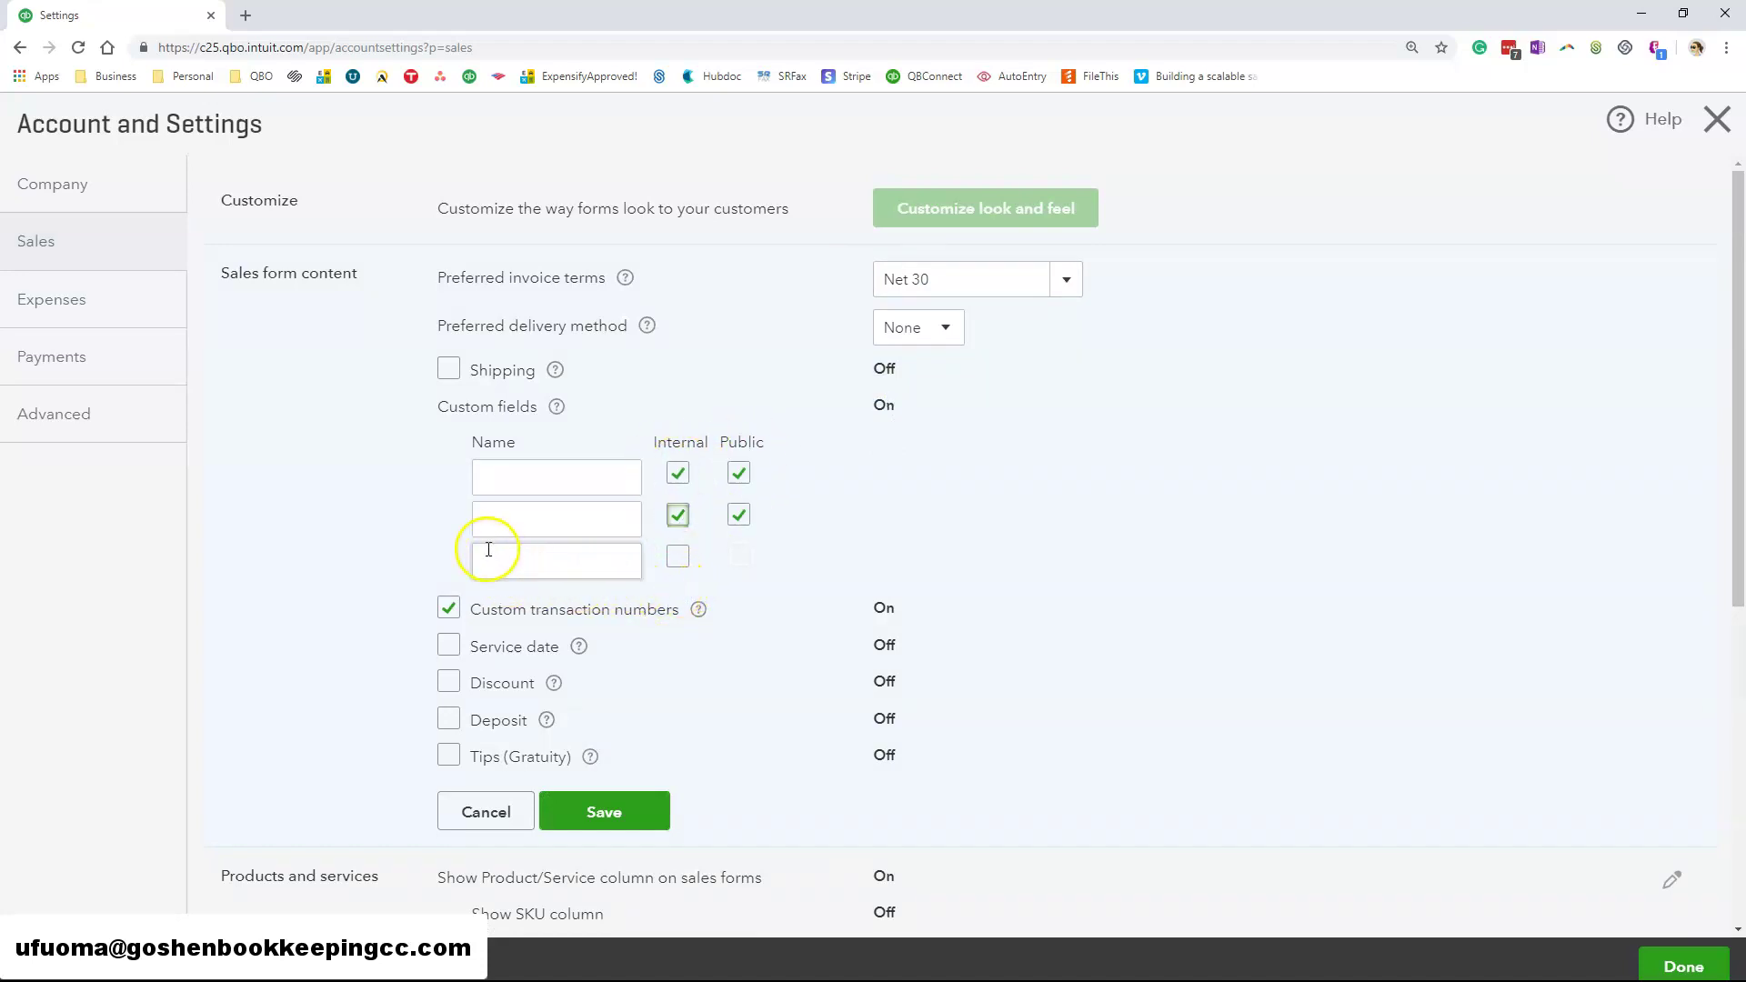
left_click(450, 609)
left_click(584, 816)
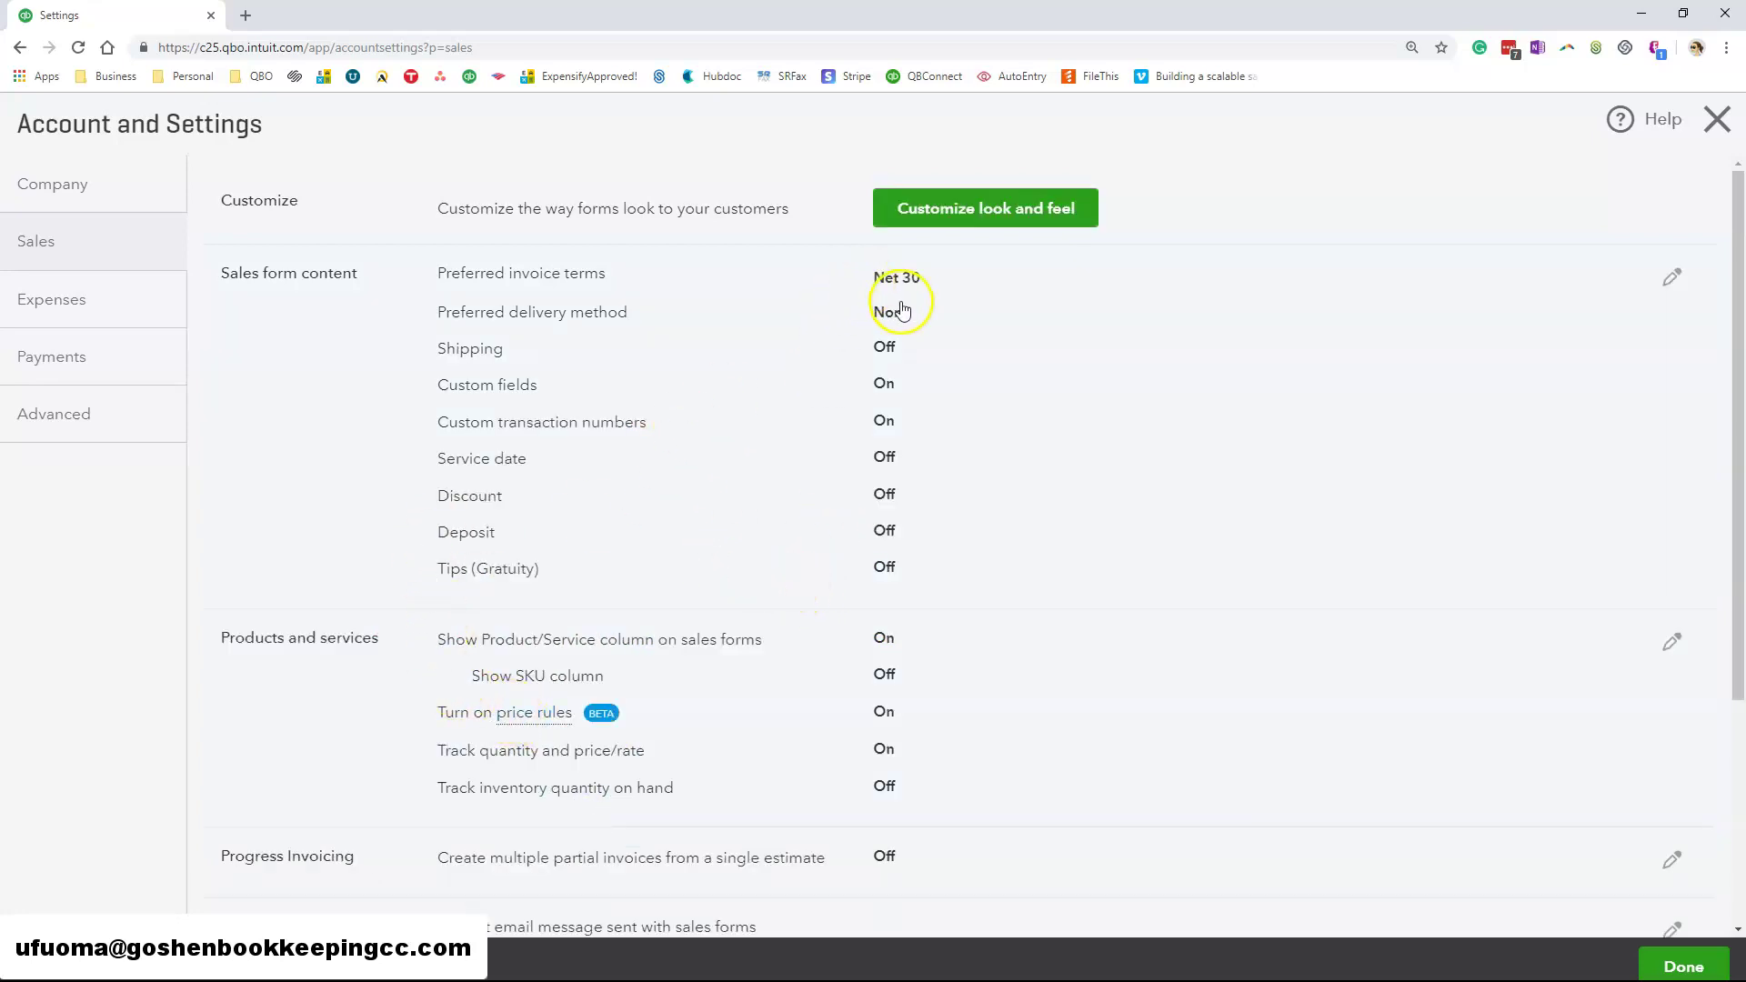
- Save the products and services settings with the Product/Service column, price rules and quantity and price/rate tracking turned on
scroll(691, 684, "down", 3)
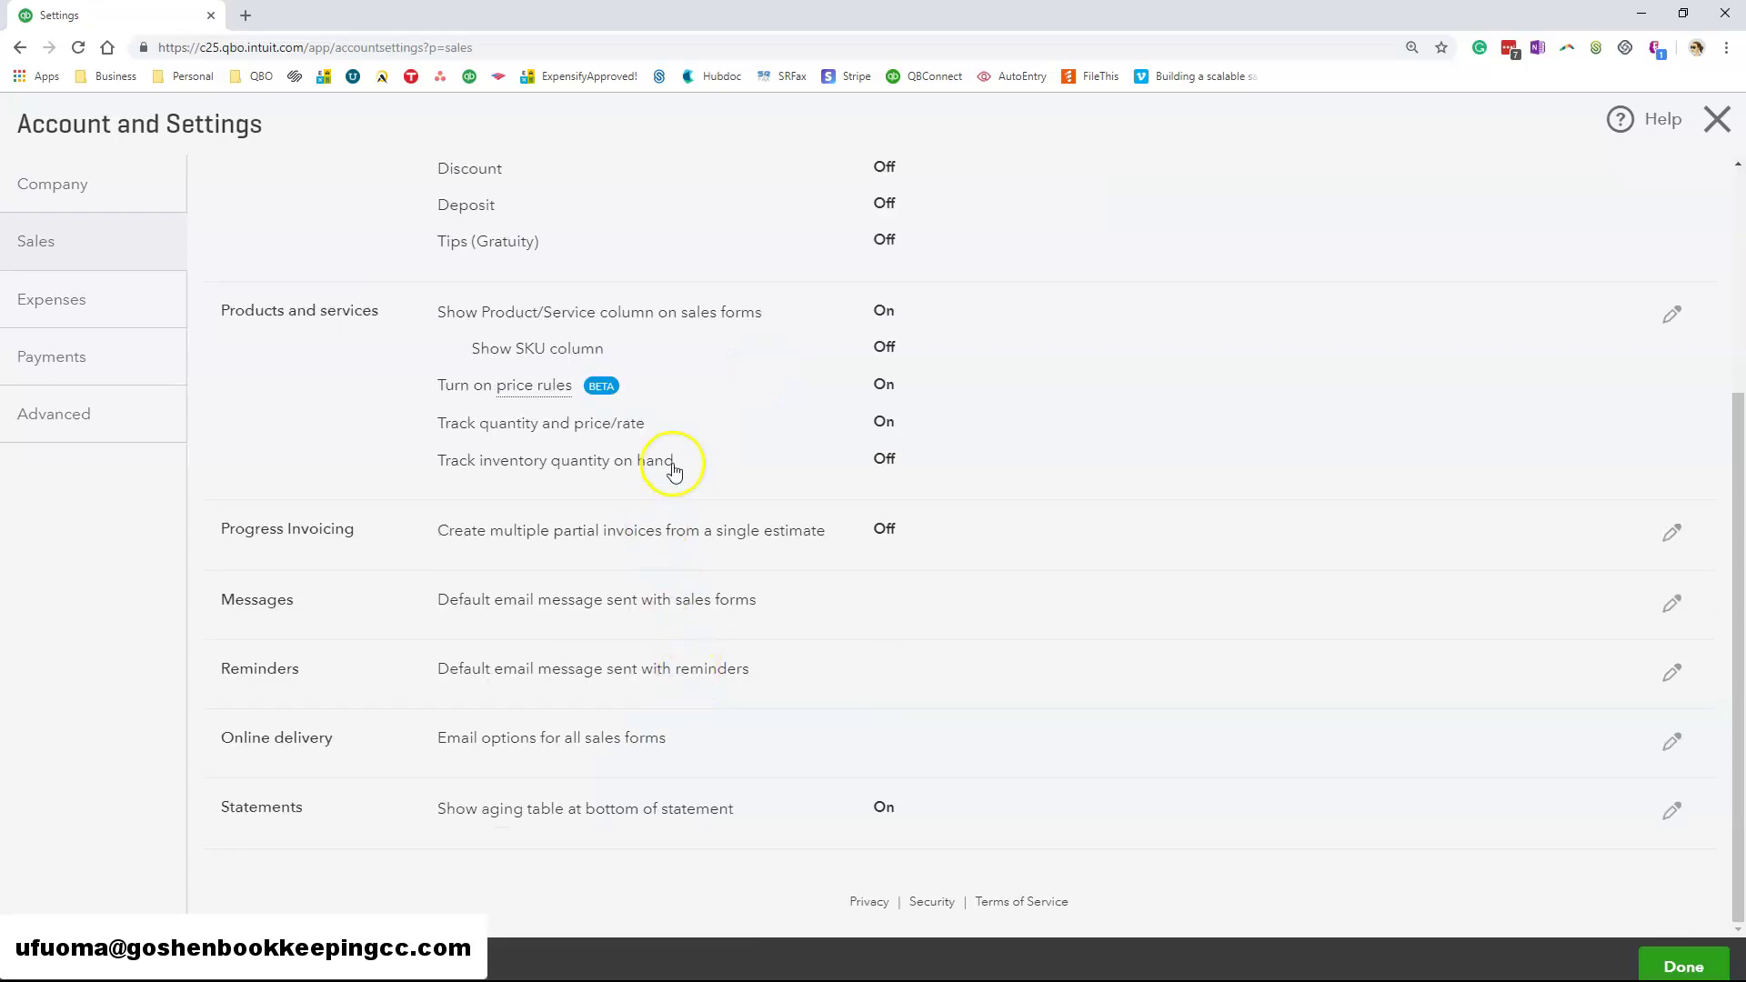
left_click(763, 317)
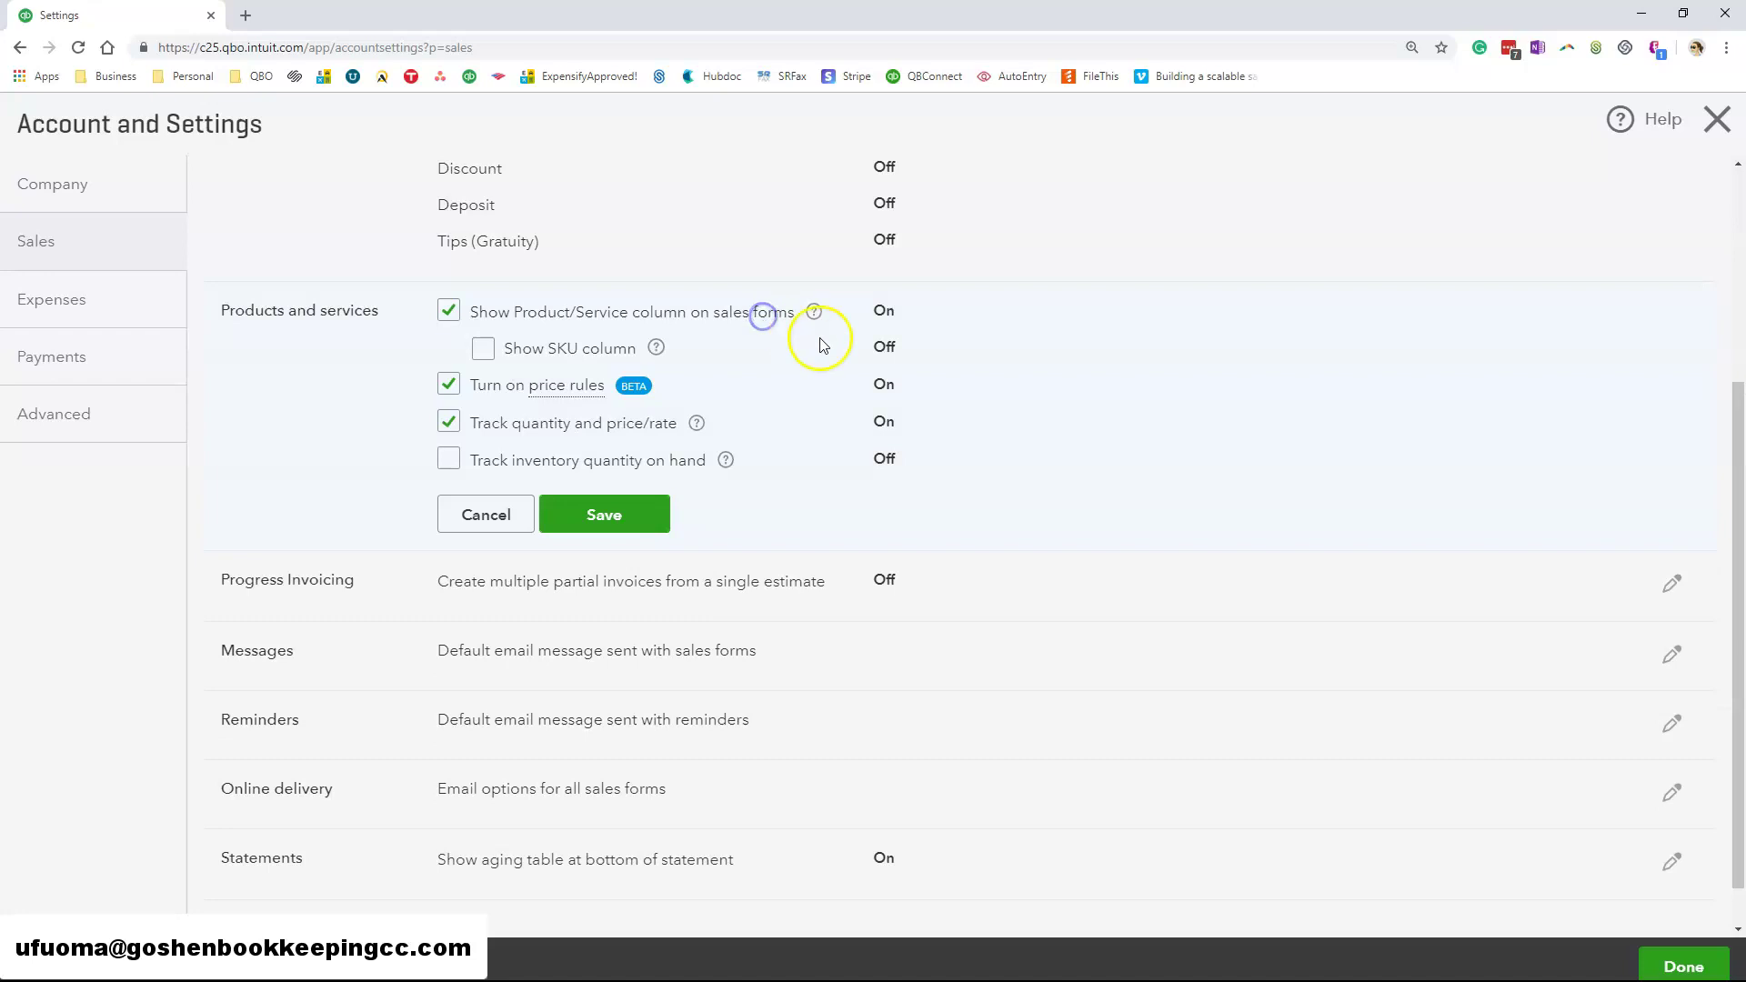
left_click(449, 312)
left_click(448, 312)
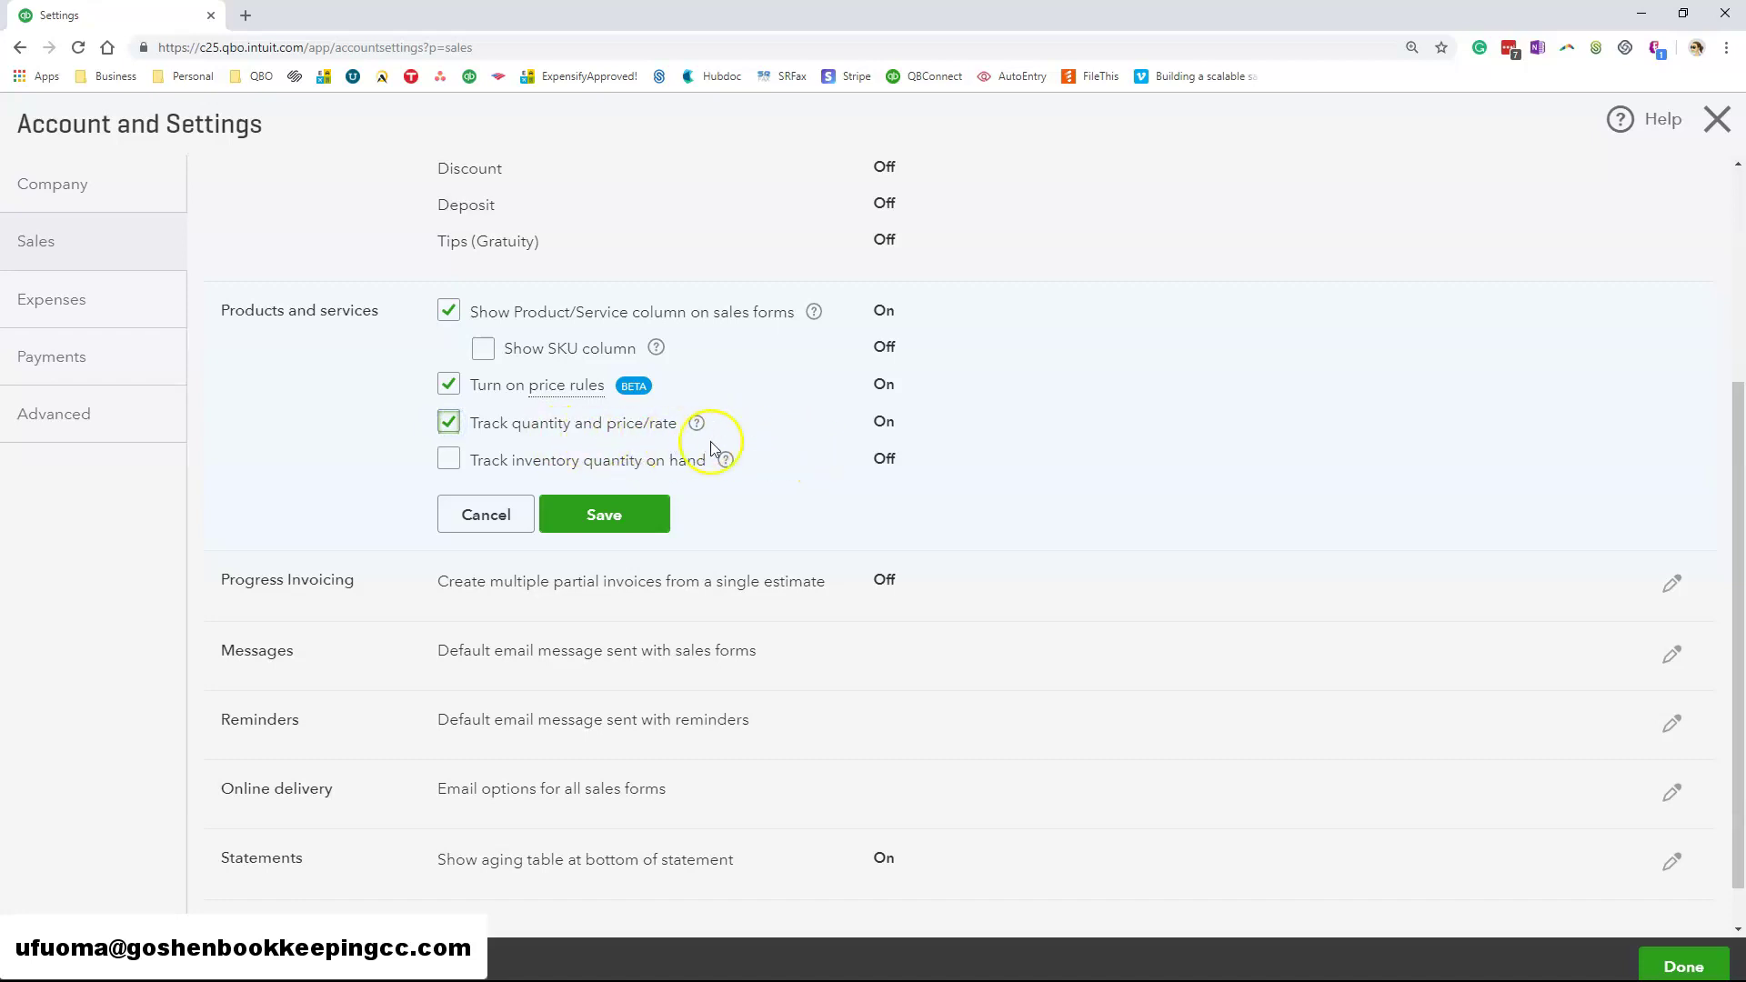
left_click(616, 527)
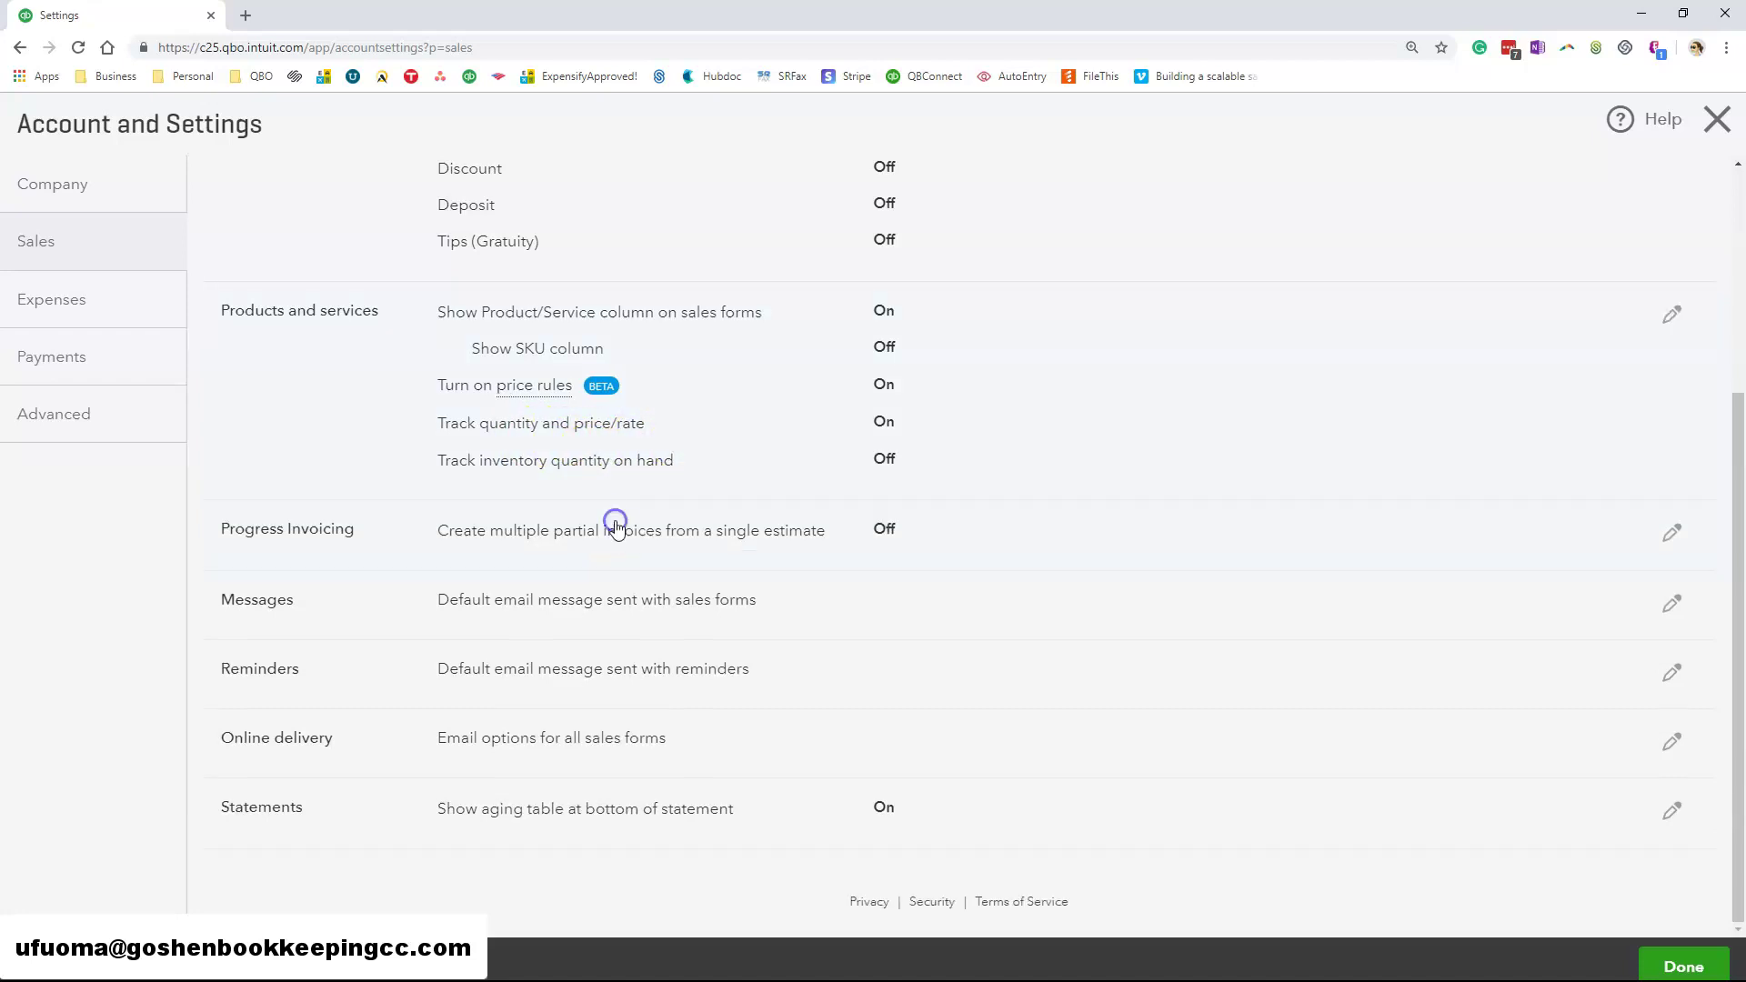
- Turn on progress invoicing to create multiple partial invoices from a single estimate, and save the setting
left_click(694, 531)
left_click(452, 538)
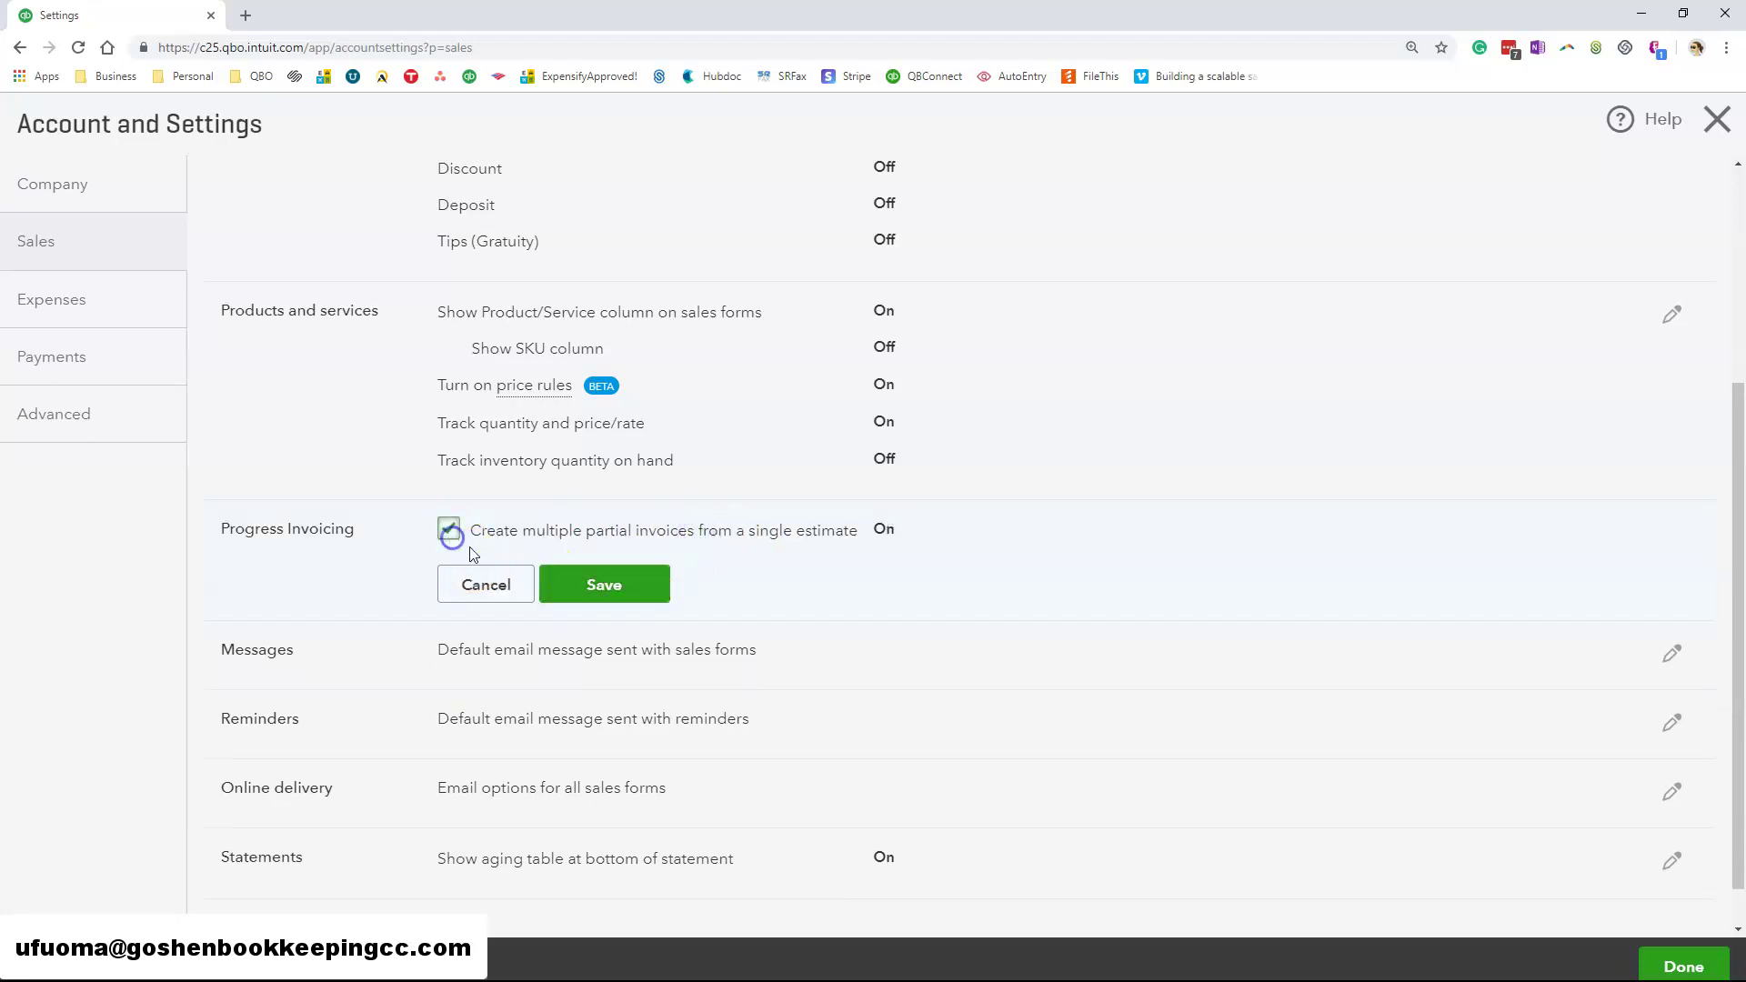
left_click(602, 588)
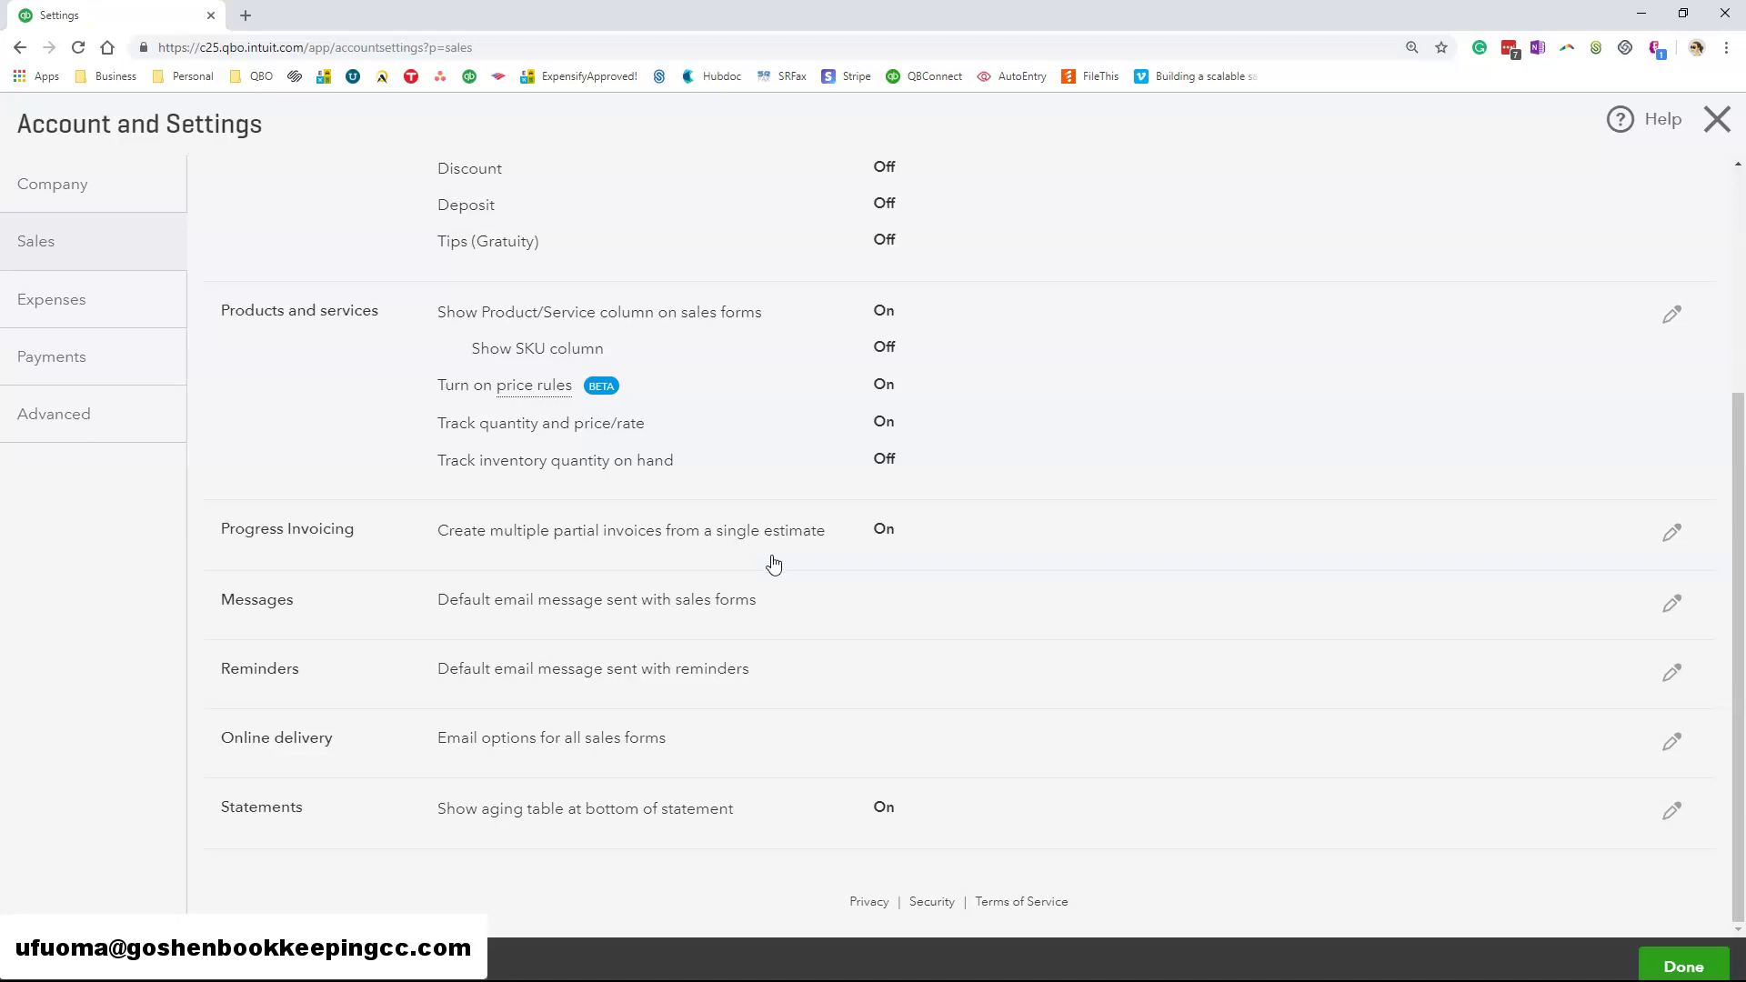
- Open the default sales form messages and view the email texts for the invoice and the sales receipt
left_click(717, 608)
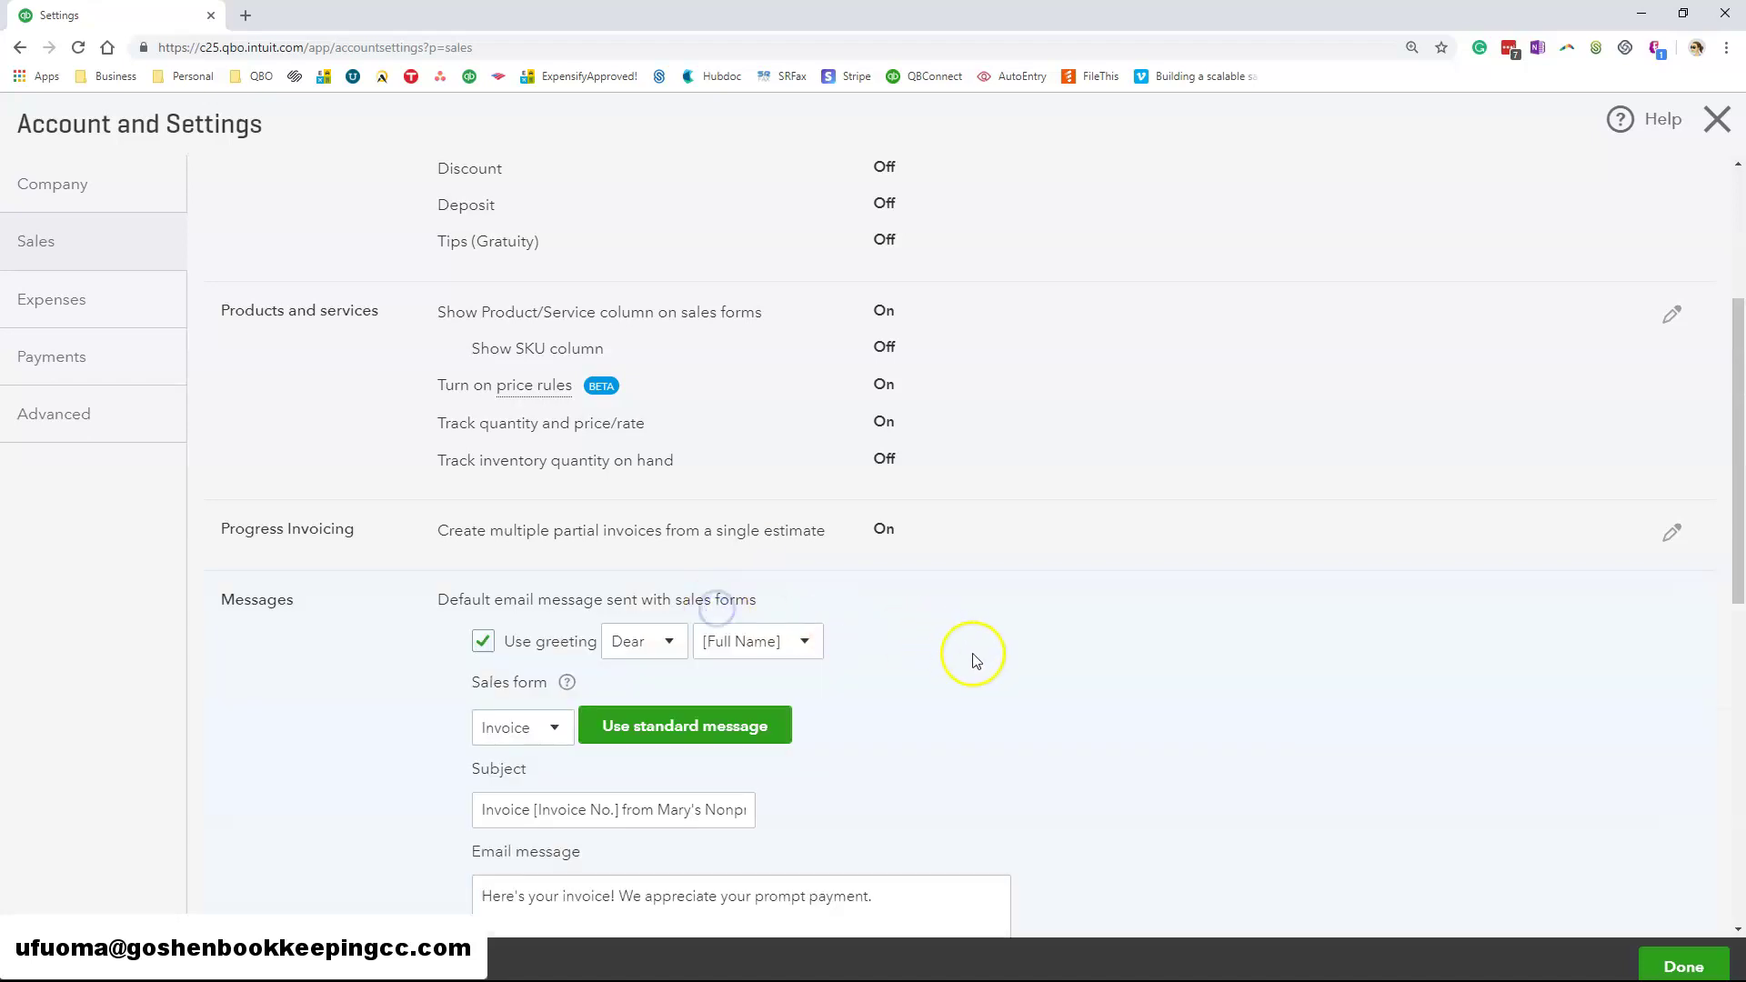
scroll(974, 653, "down", 5)
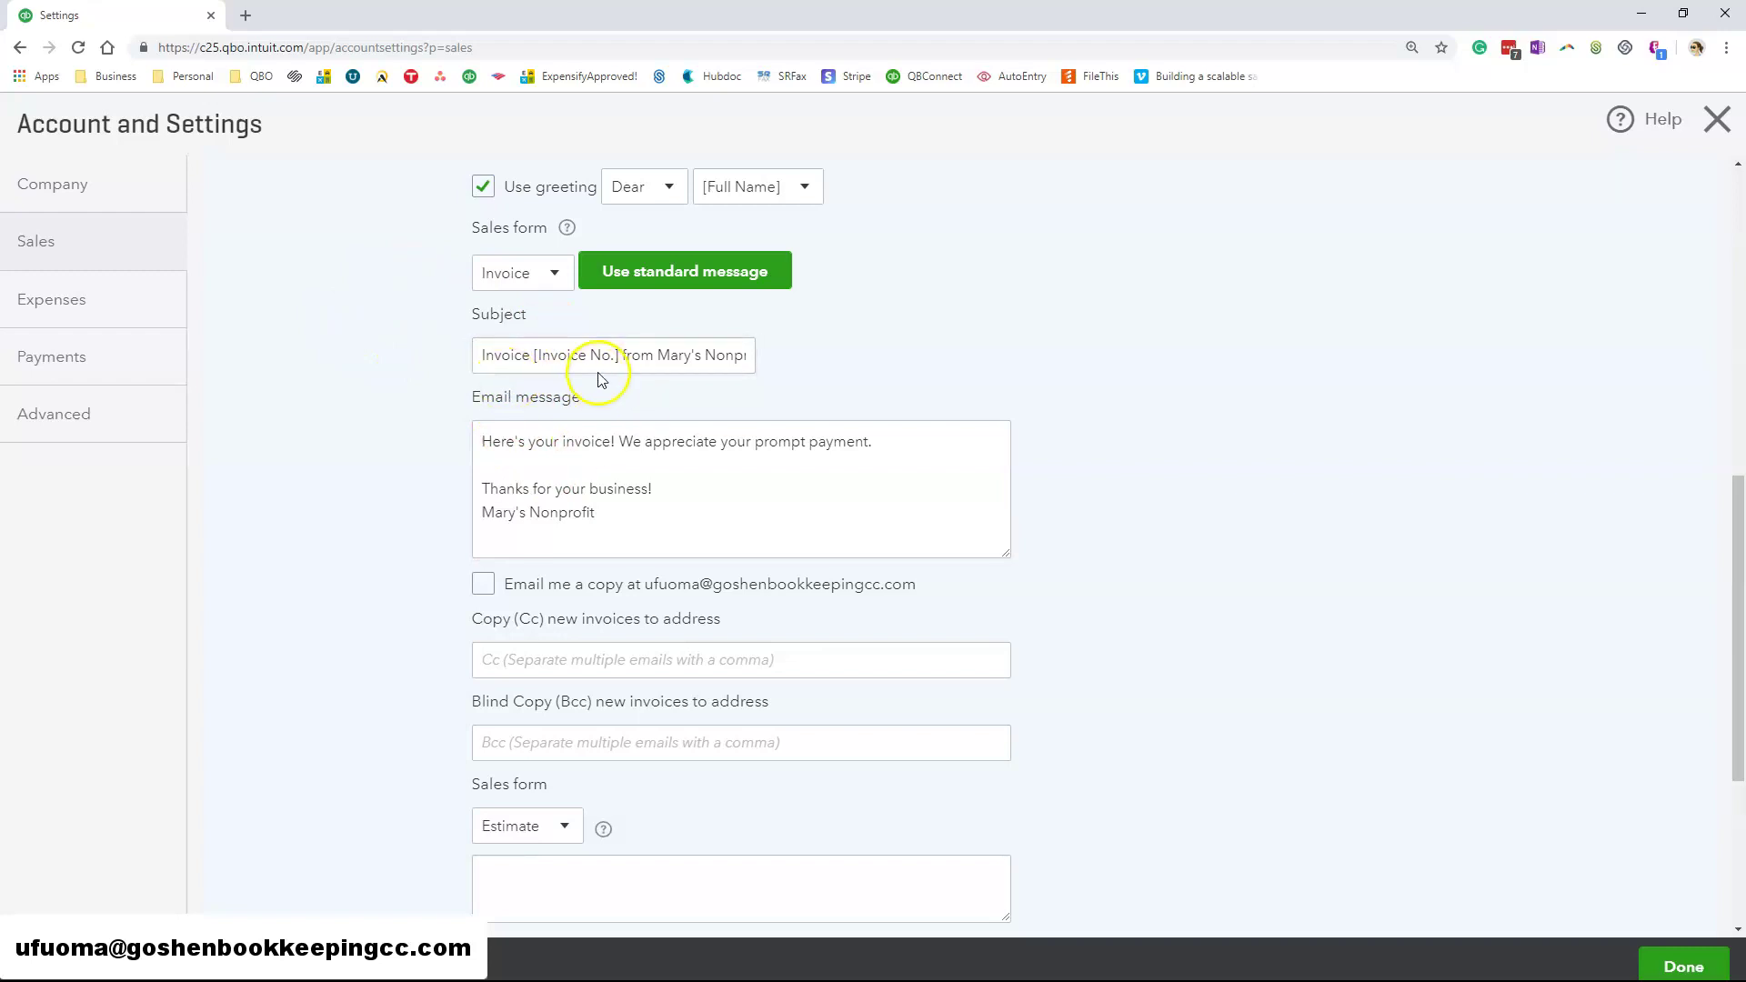
left_click(483, 465)
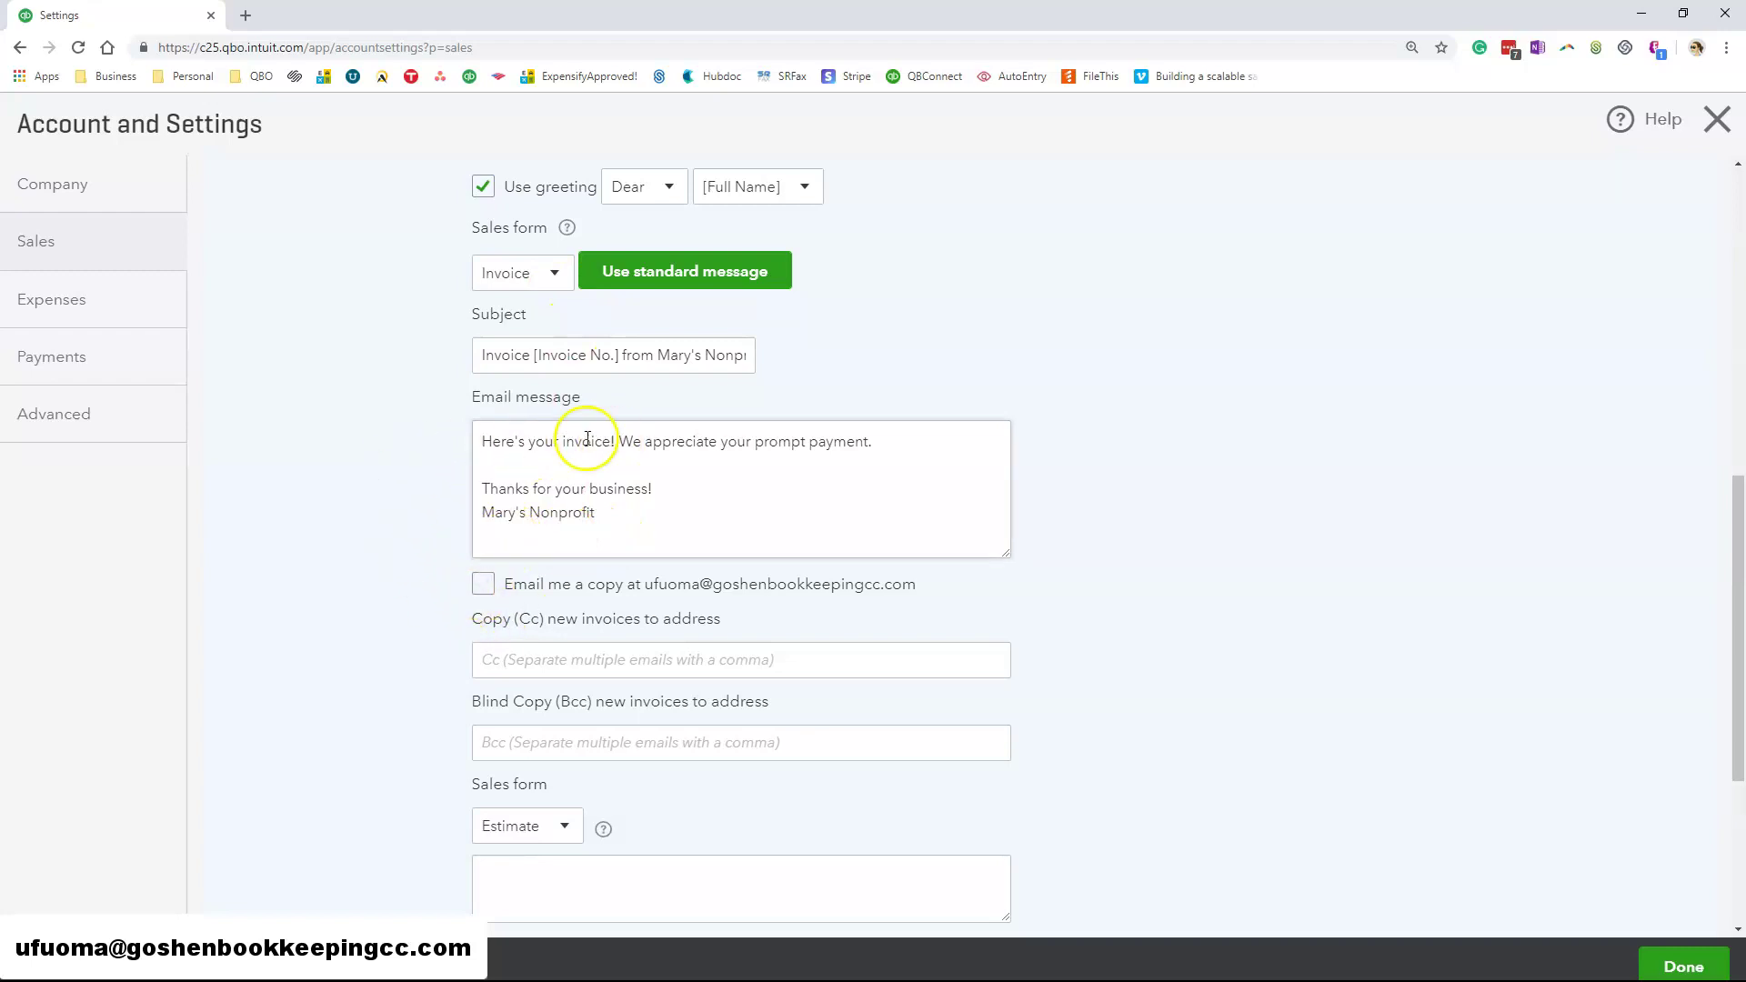
left_click(539, 270)
left_click(528, 410)
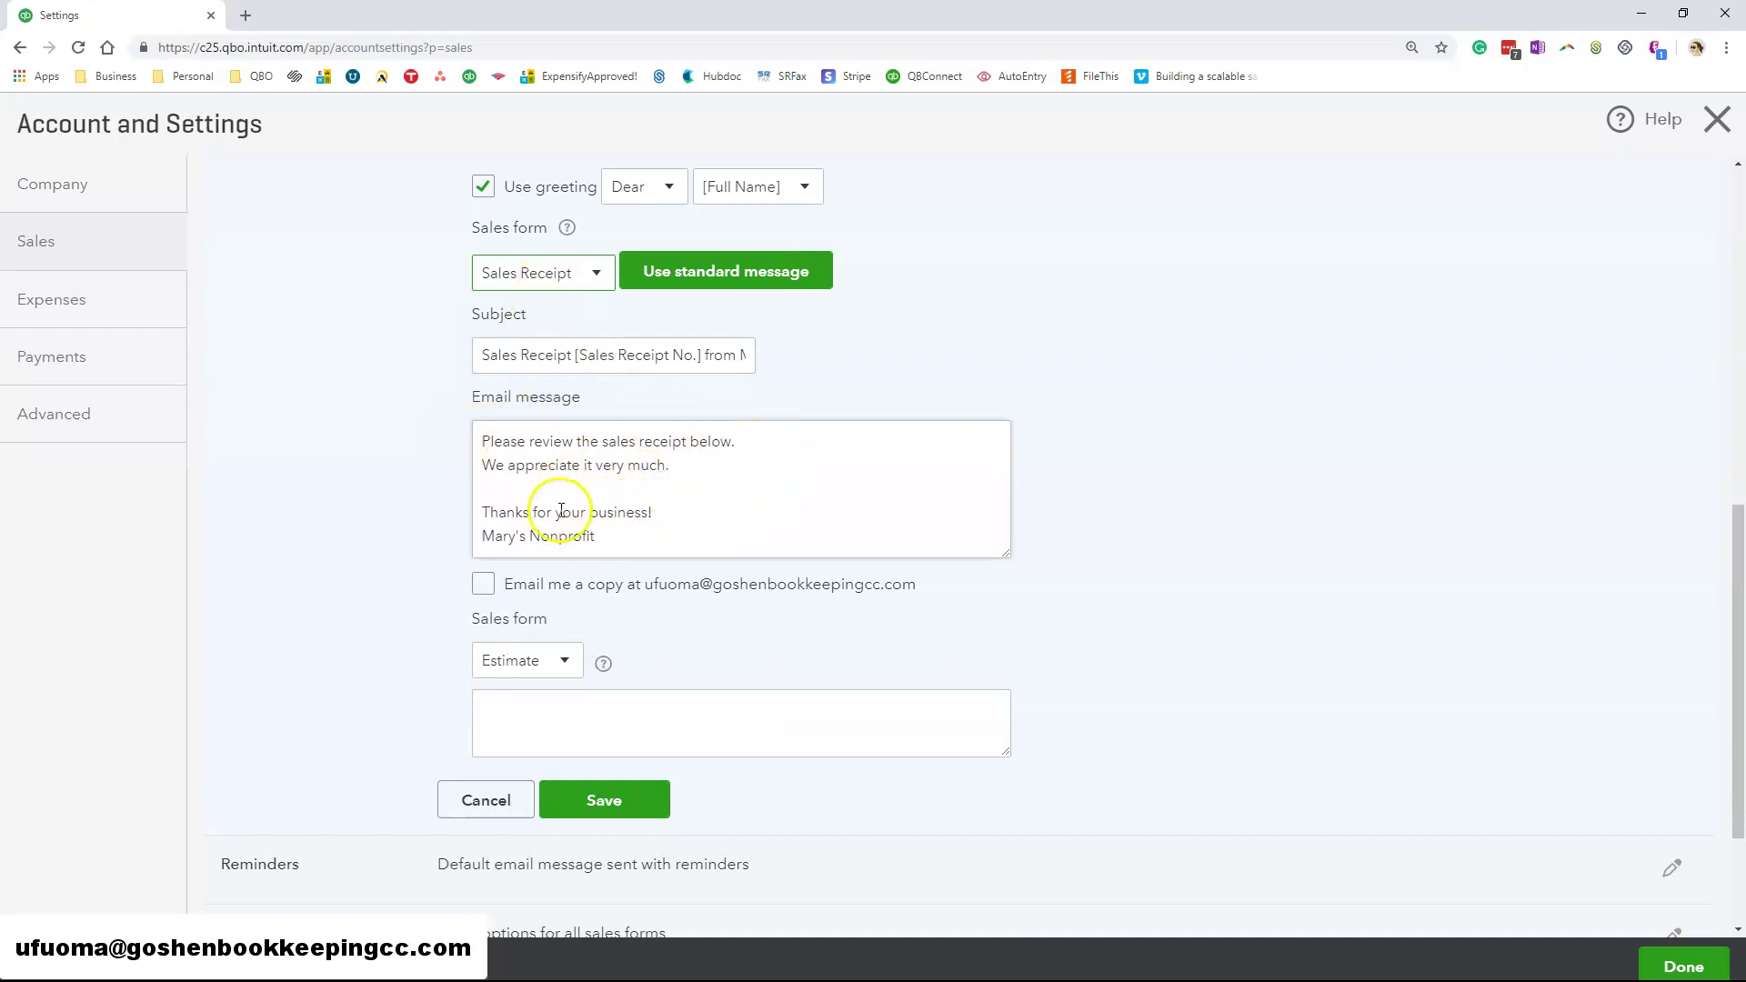
- Choose the Statement message, turn on emailing a copy to the company's own address, and save the message settings
left_click(579, 284)
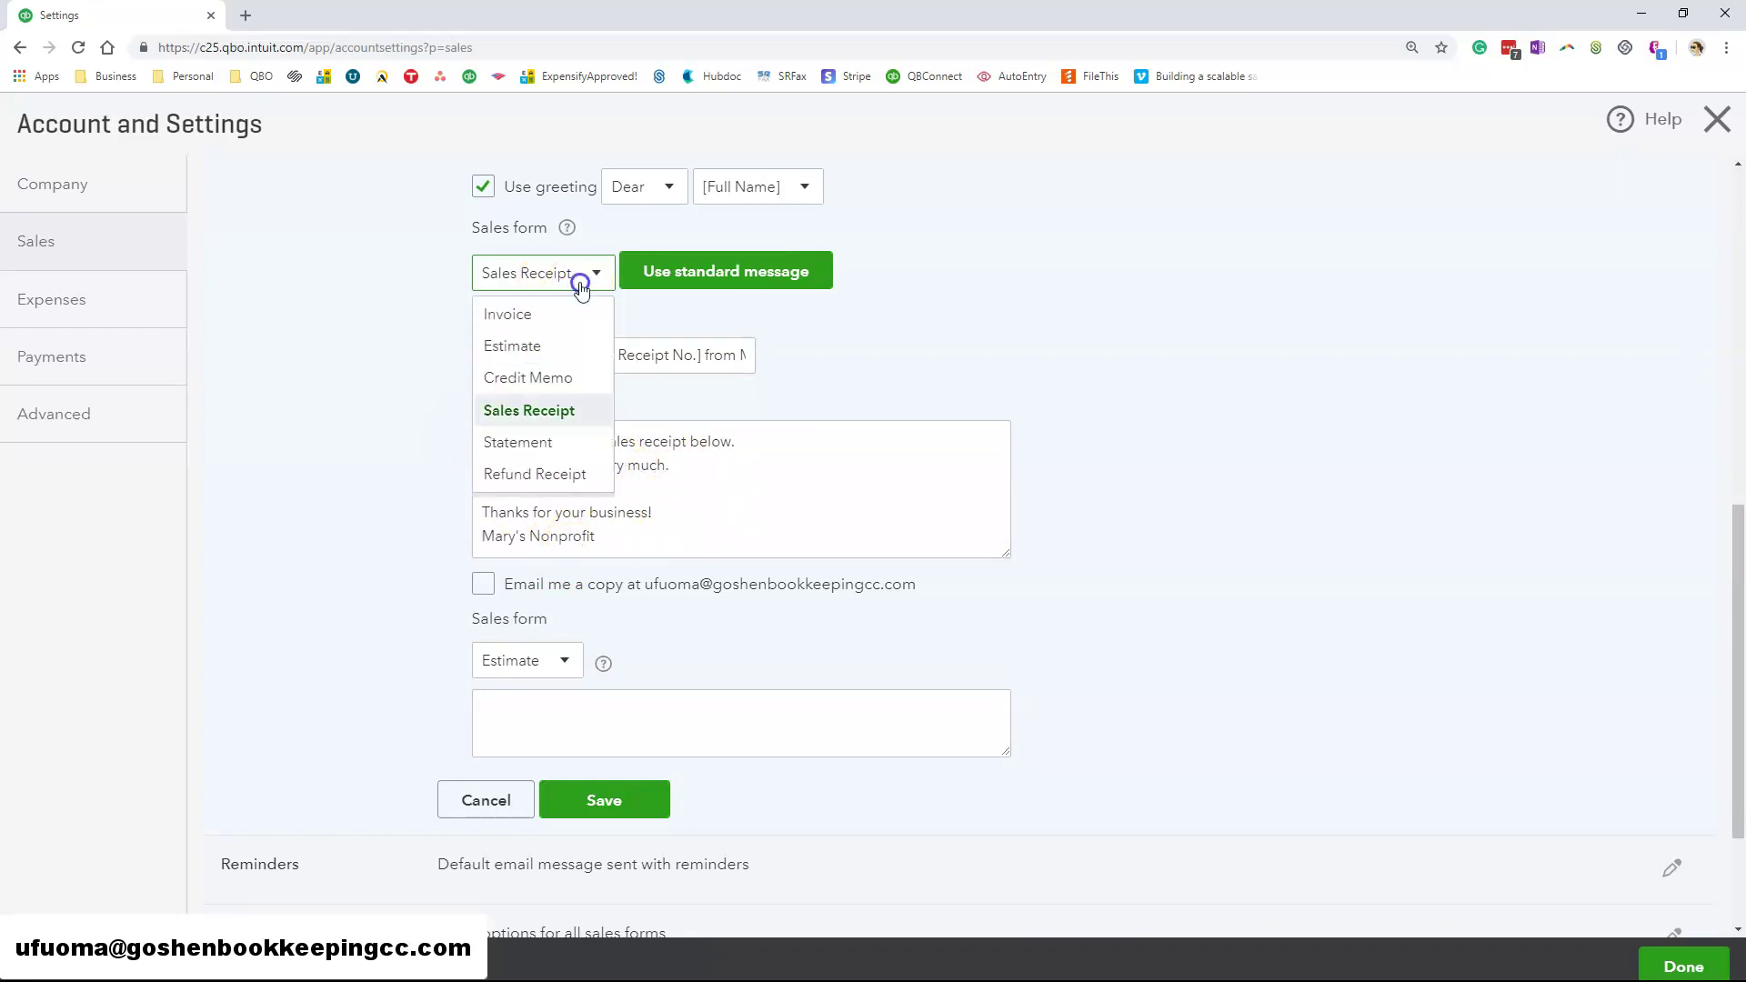
left_click(523, 444)
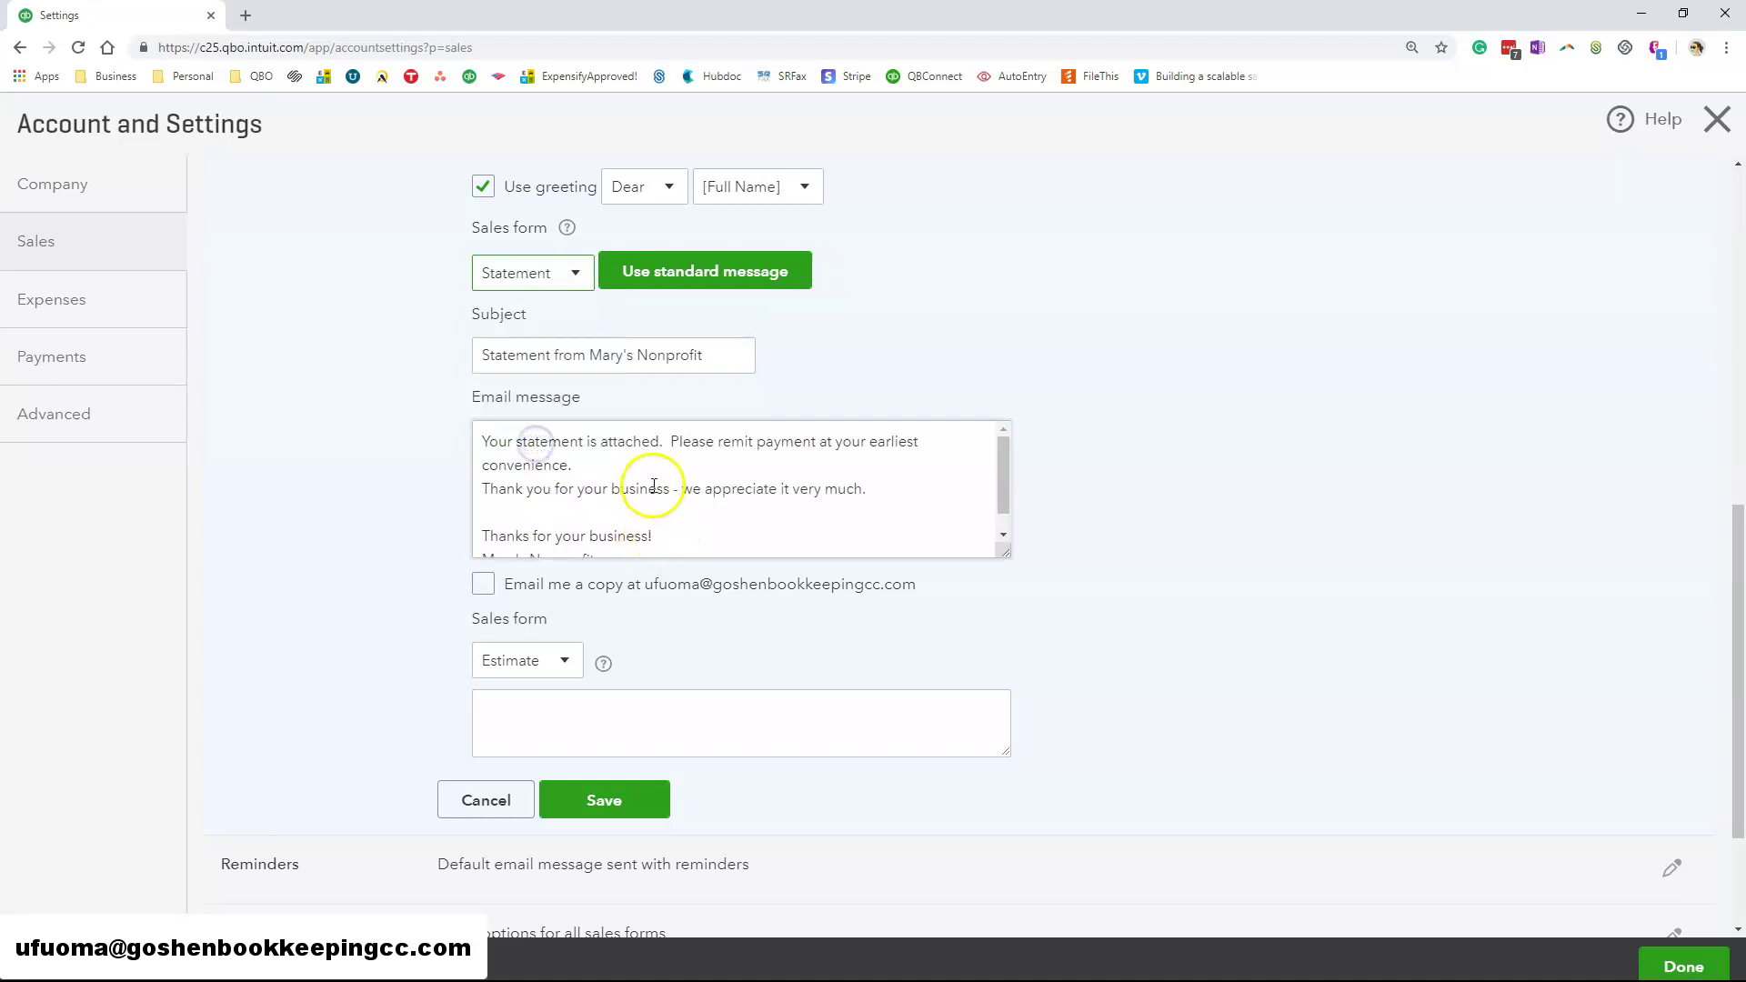
left_click(487, 592)
left_click_drag(428, 592, 515, 579)
left_click(937, 619)
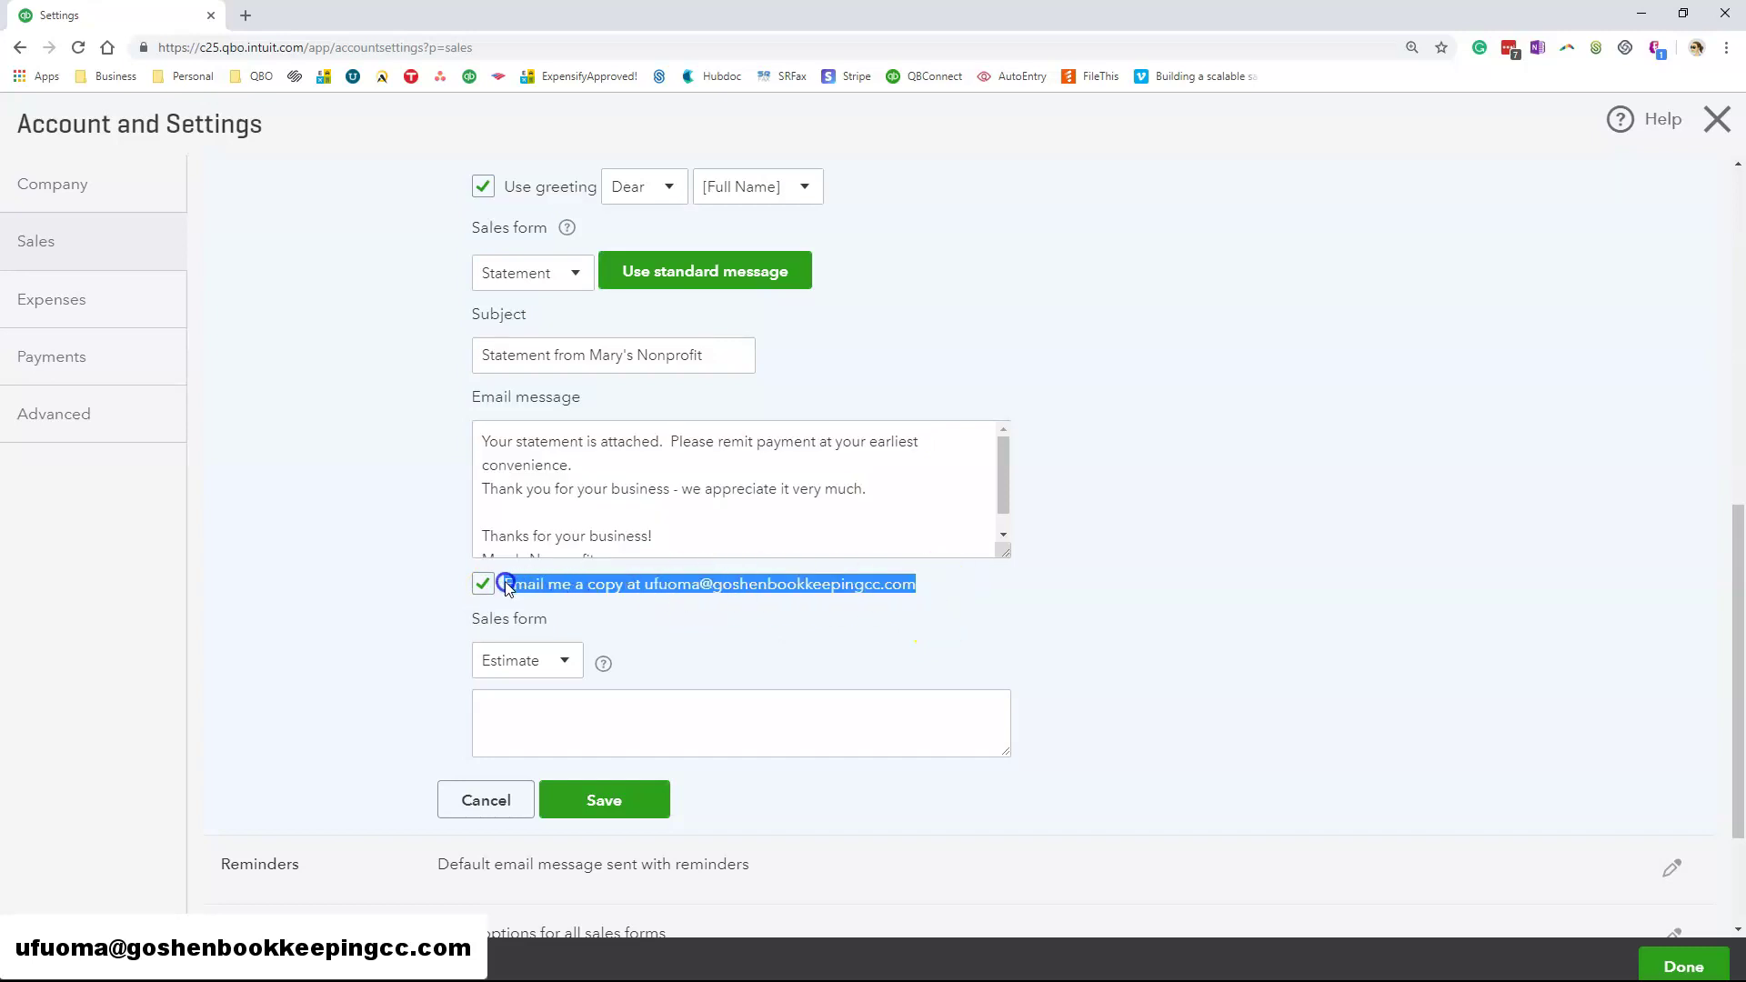
left_click(1111, 605)
scroll(1056, 619, "down", 2)
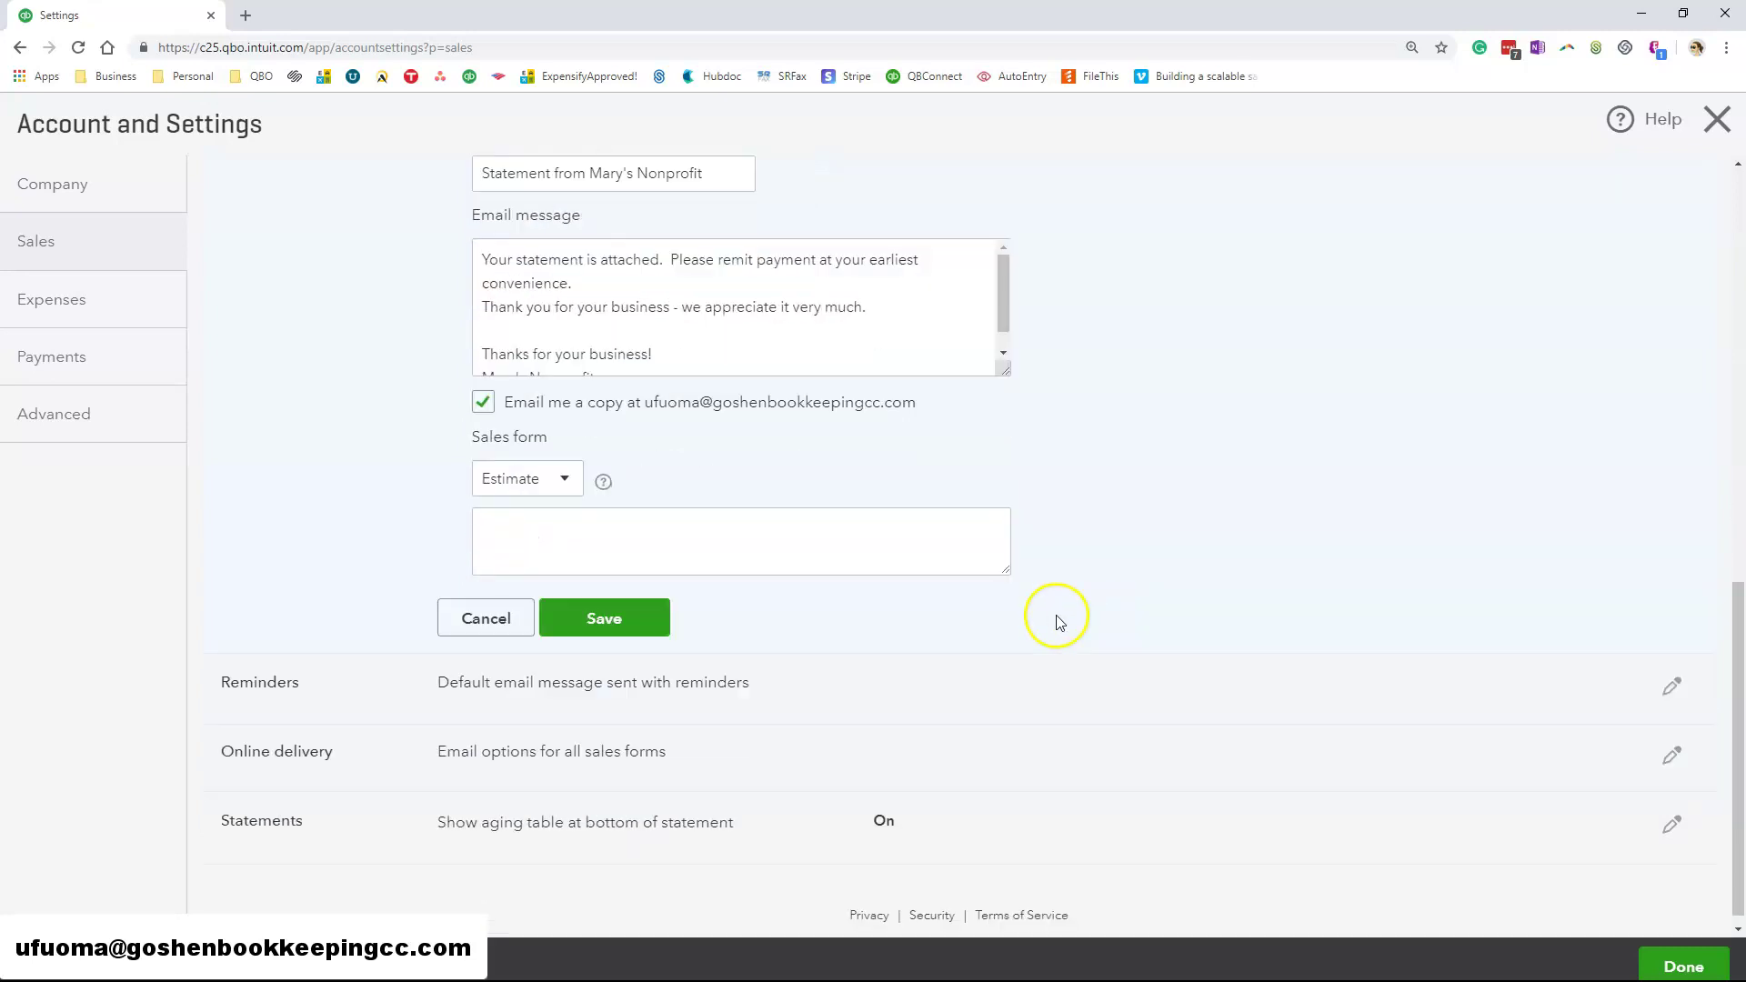
scroll(619, 487, "up", 1)
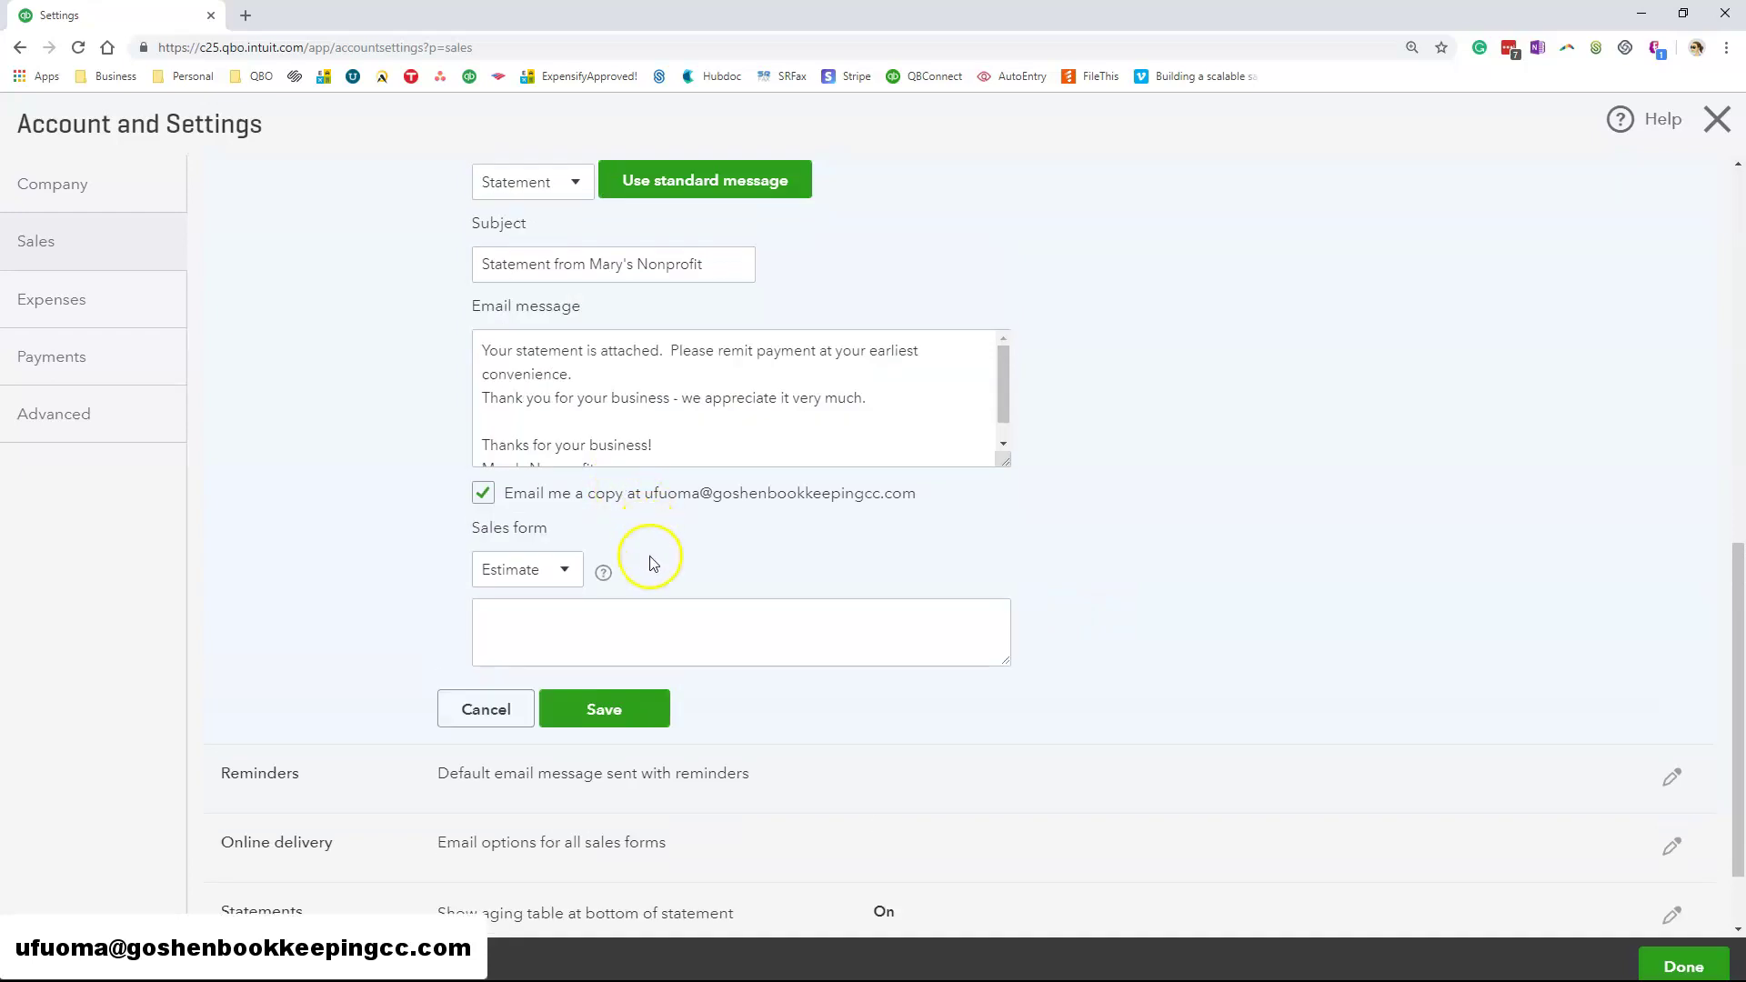
left_click(611, 712)
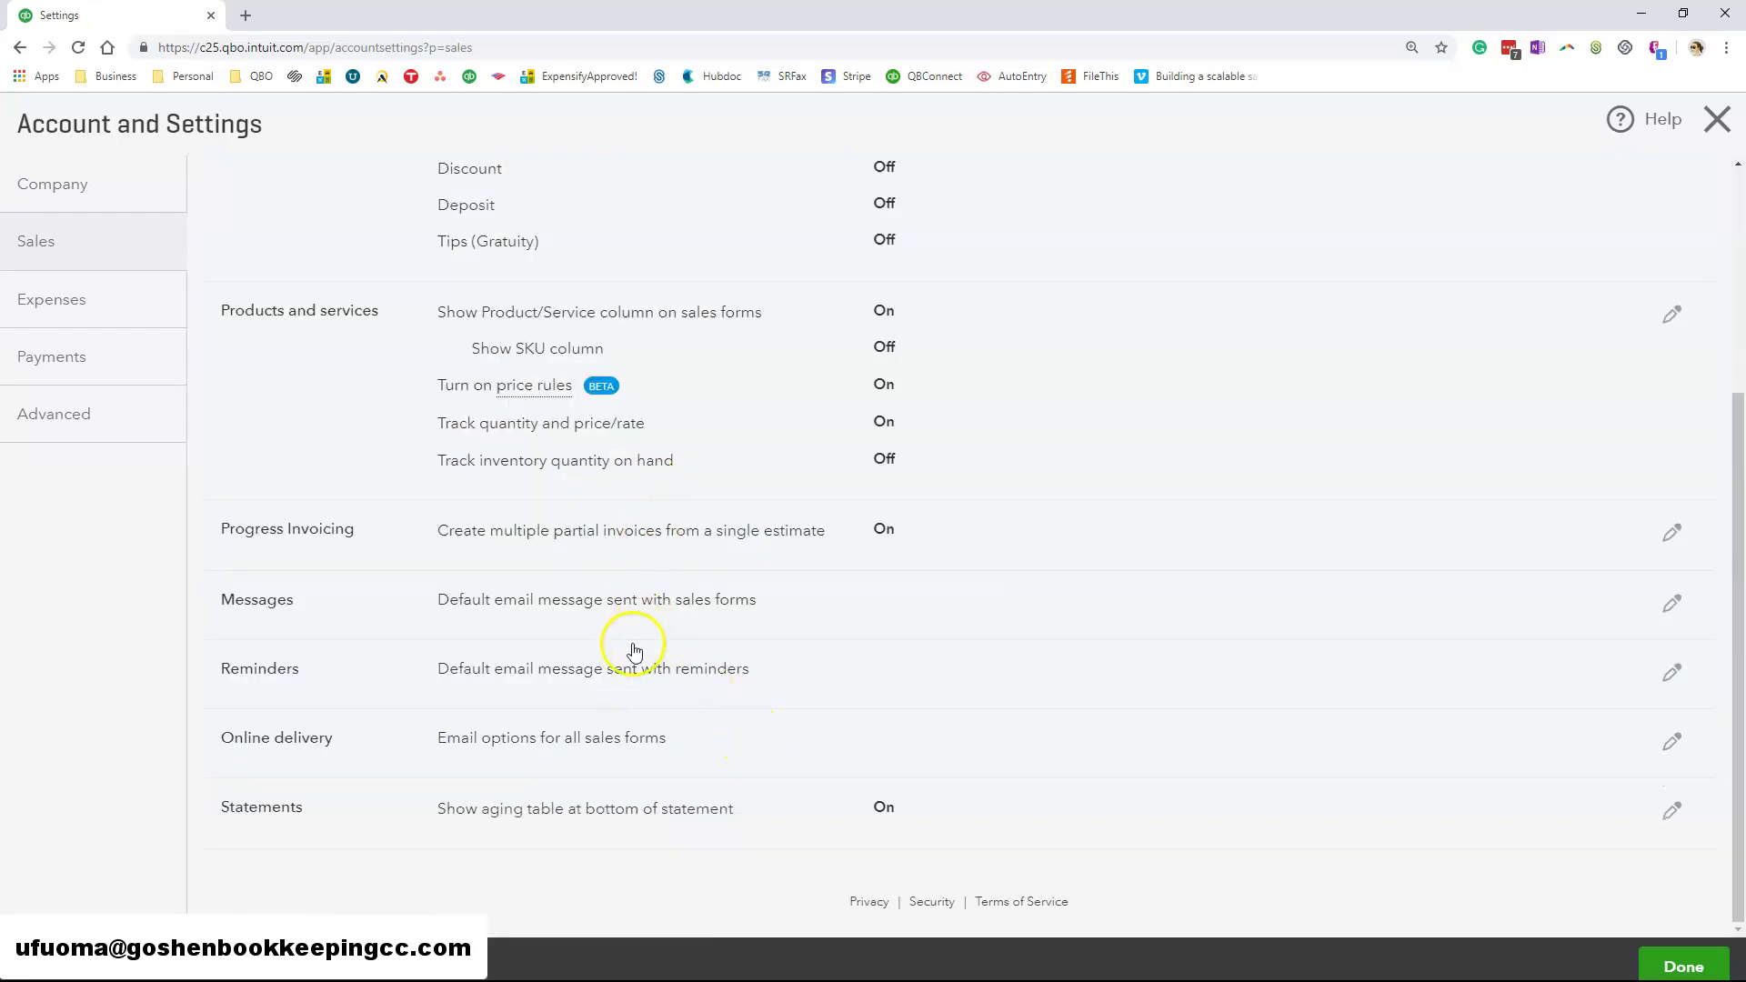
- Turn on emailing a copy of reminders to the company's own address and save the reminder message settings
left_click(623, 669)
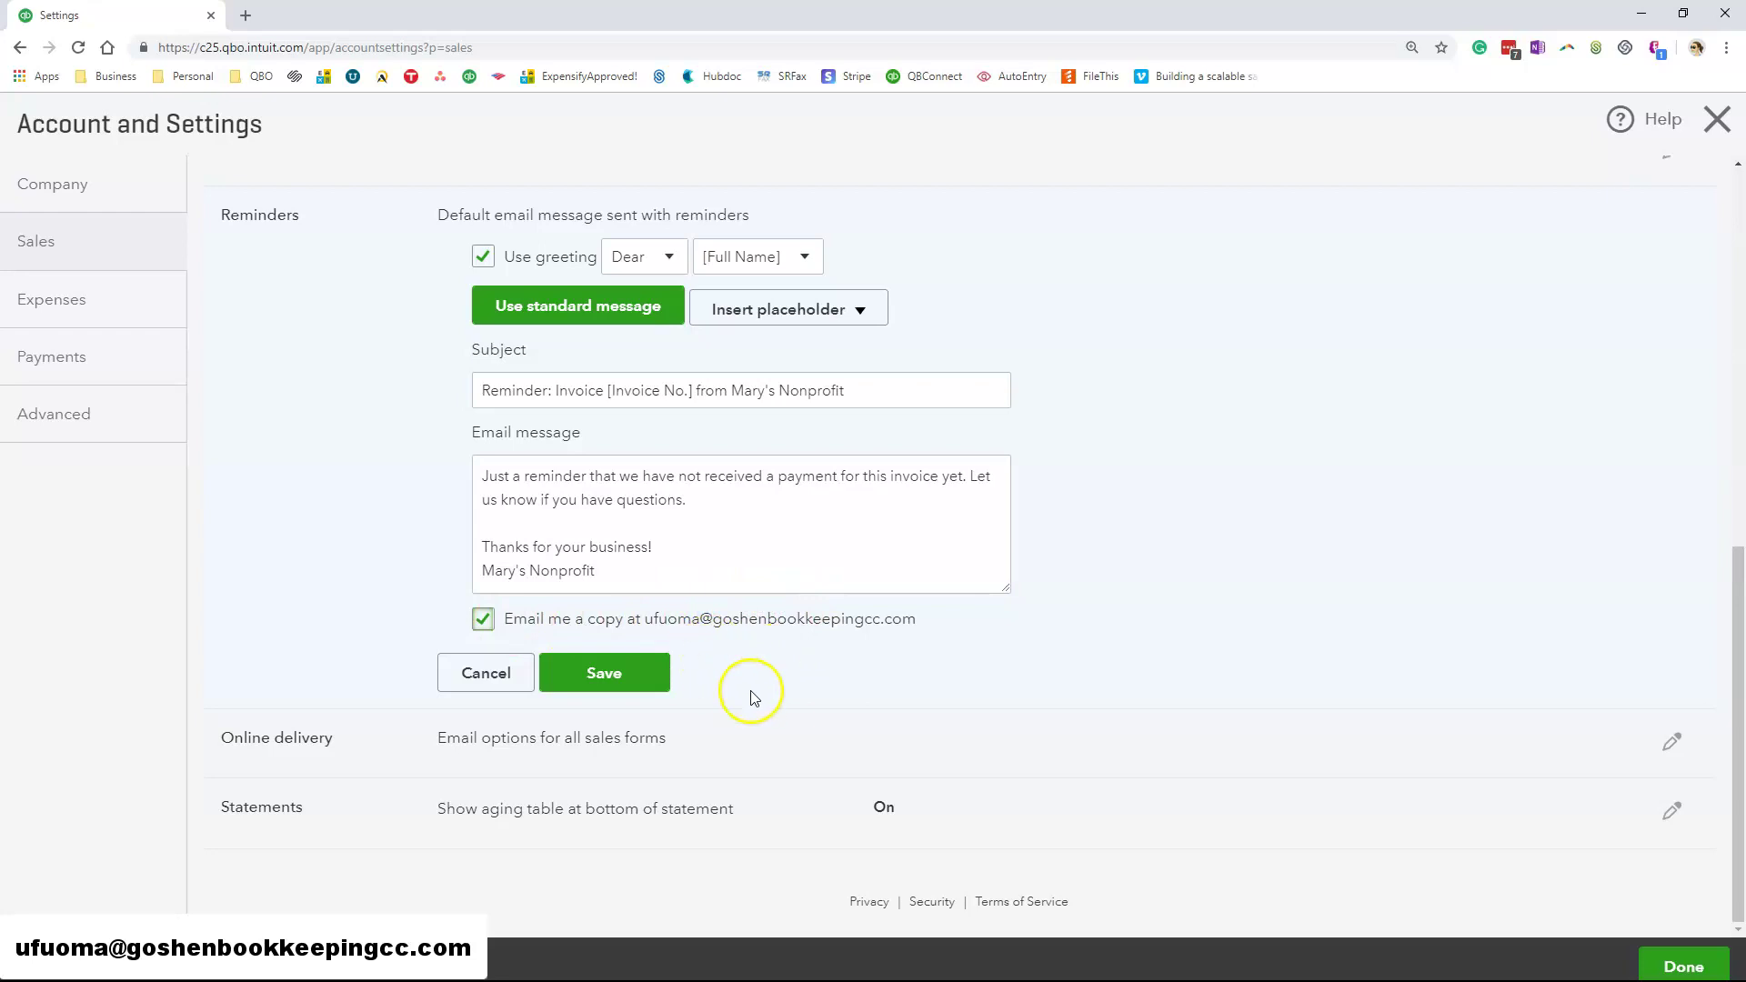
left_click(656, 678)
- Save online delivery with a short summary in email and PDF attached, and statements with single-line transactions and the aging table
left_click(622, 748)
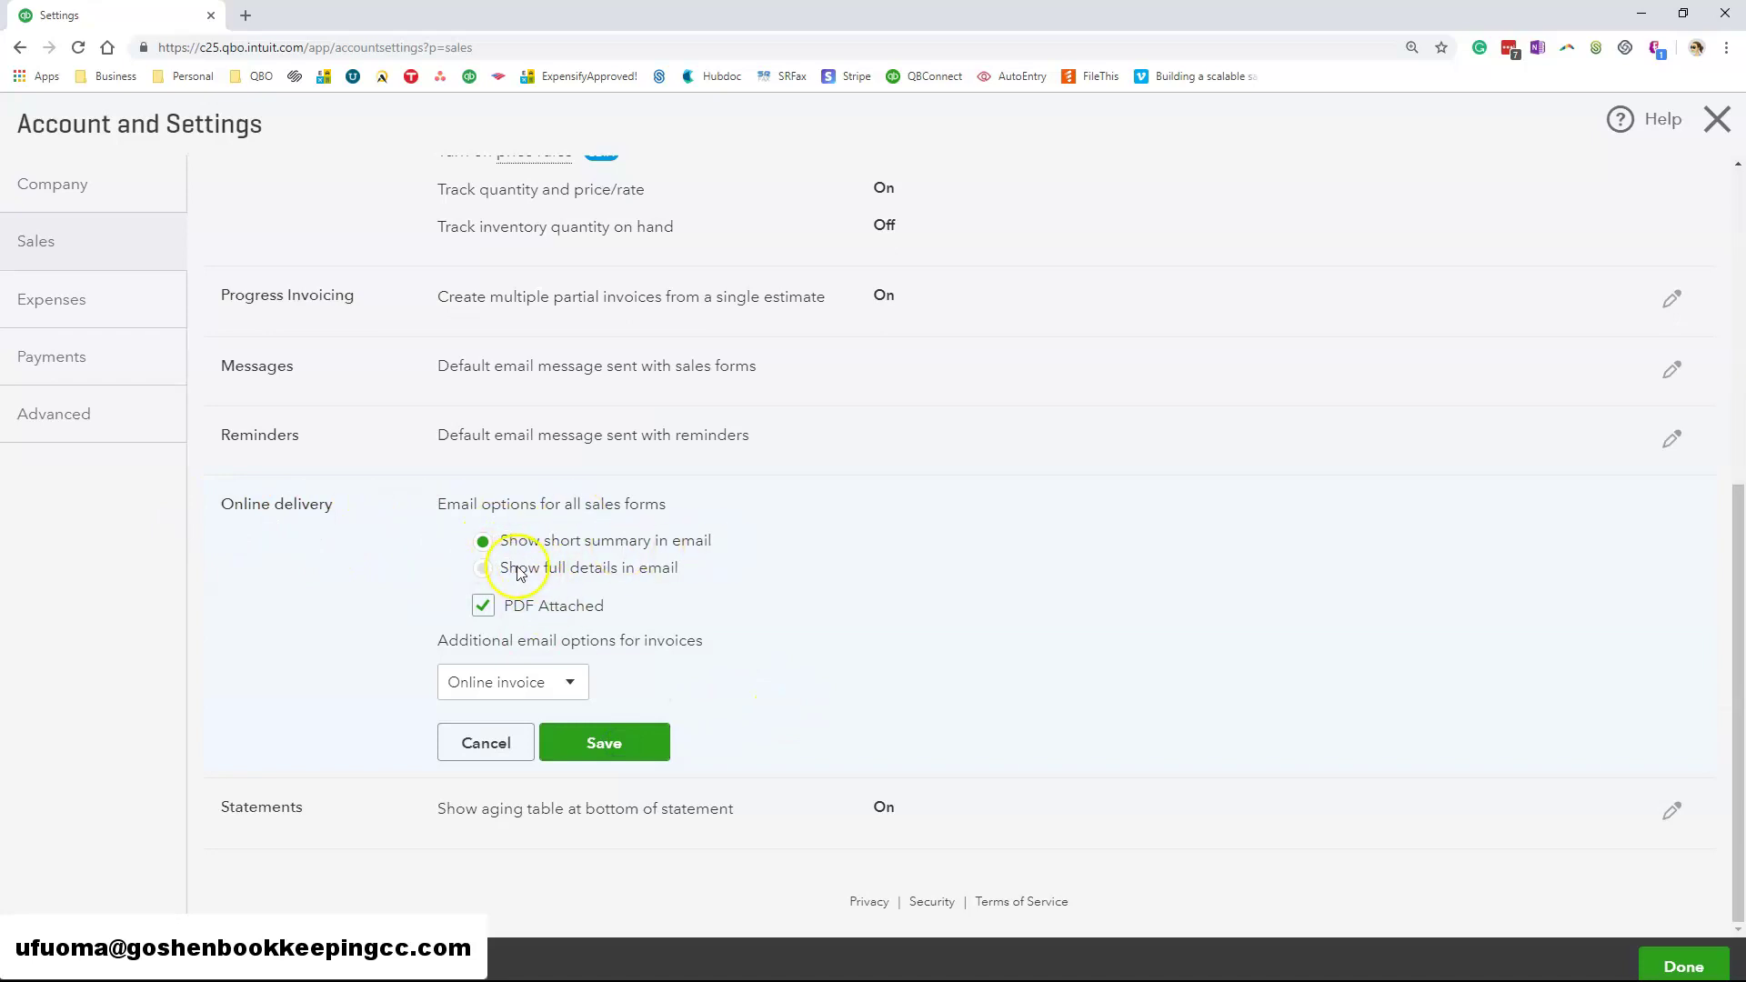
left_click(483, 571)
left_click(484, 543)
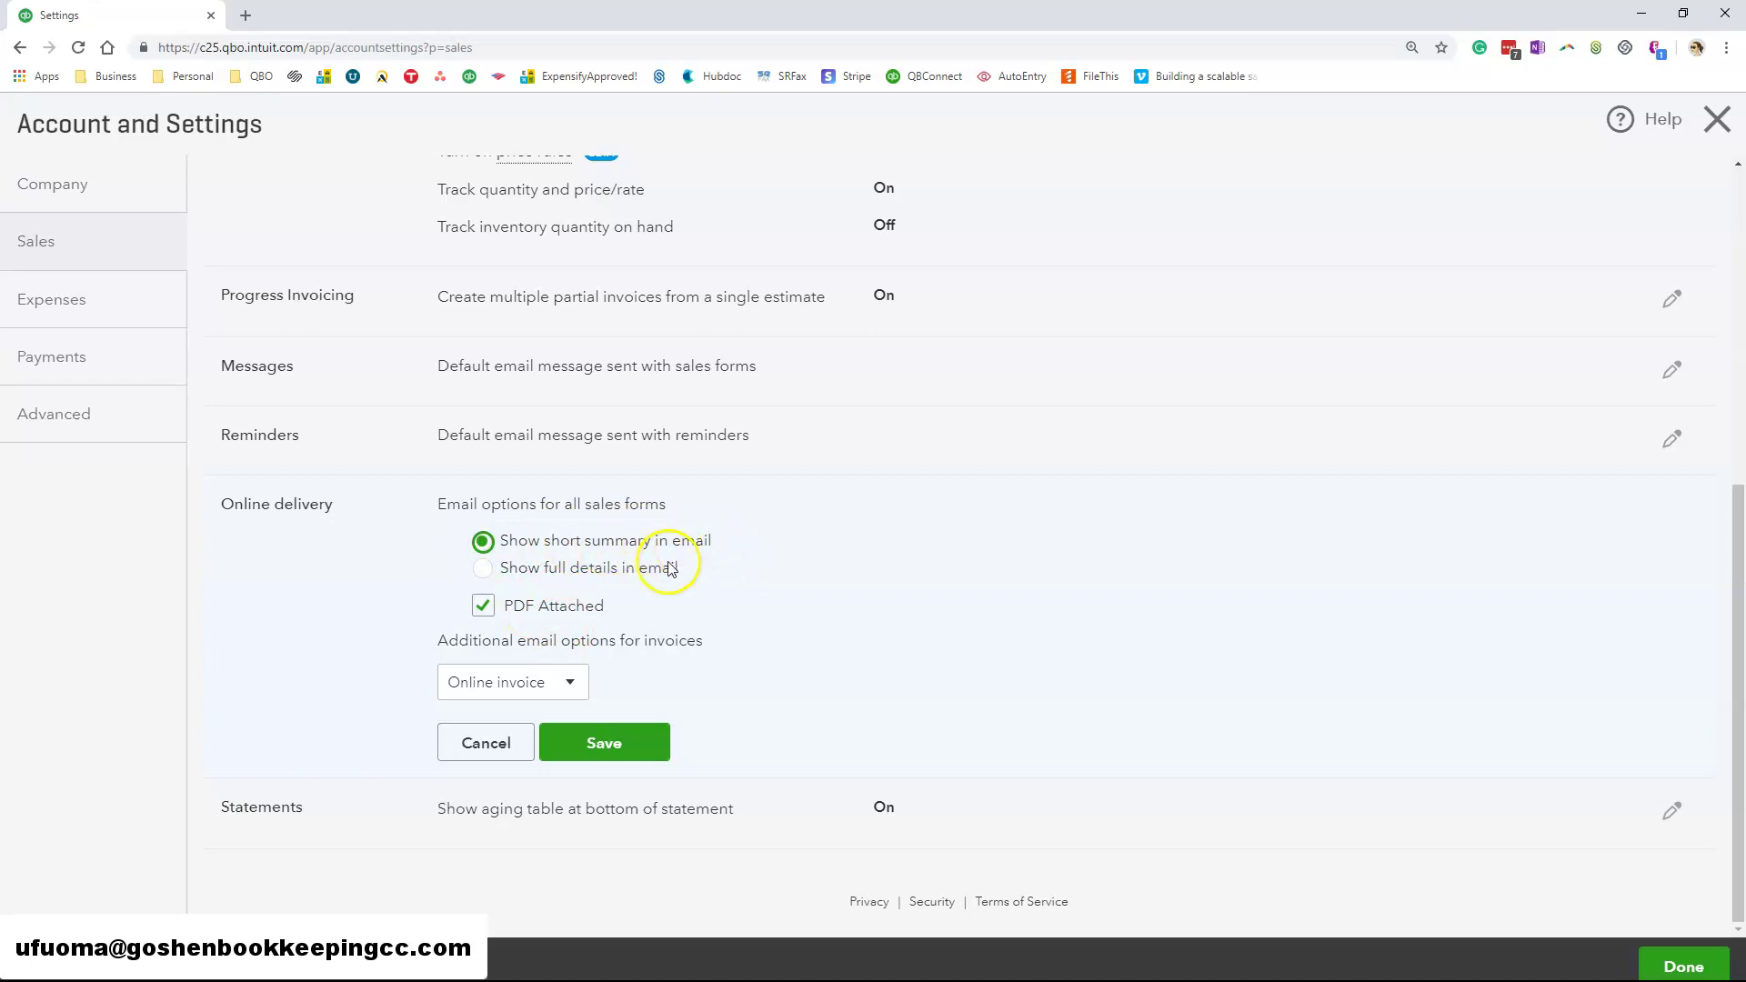
left_click(603, 733)
left_click(665, 800)
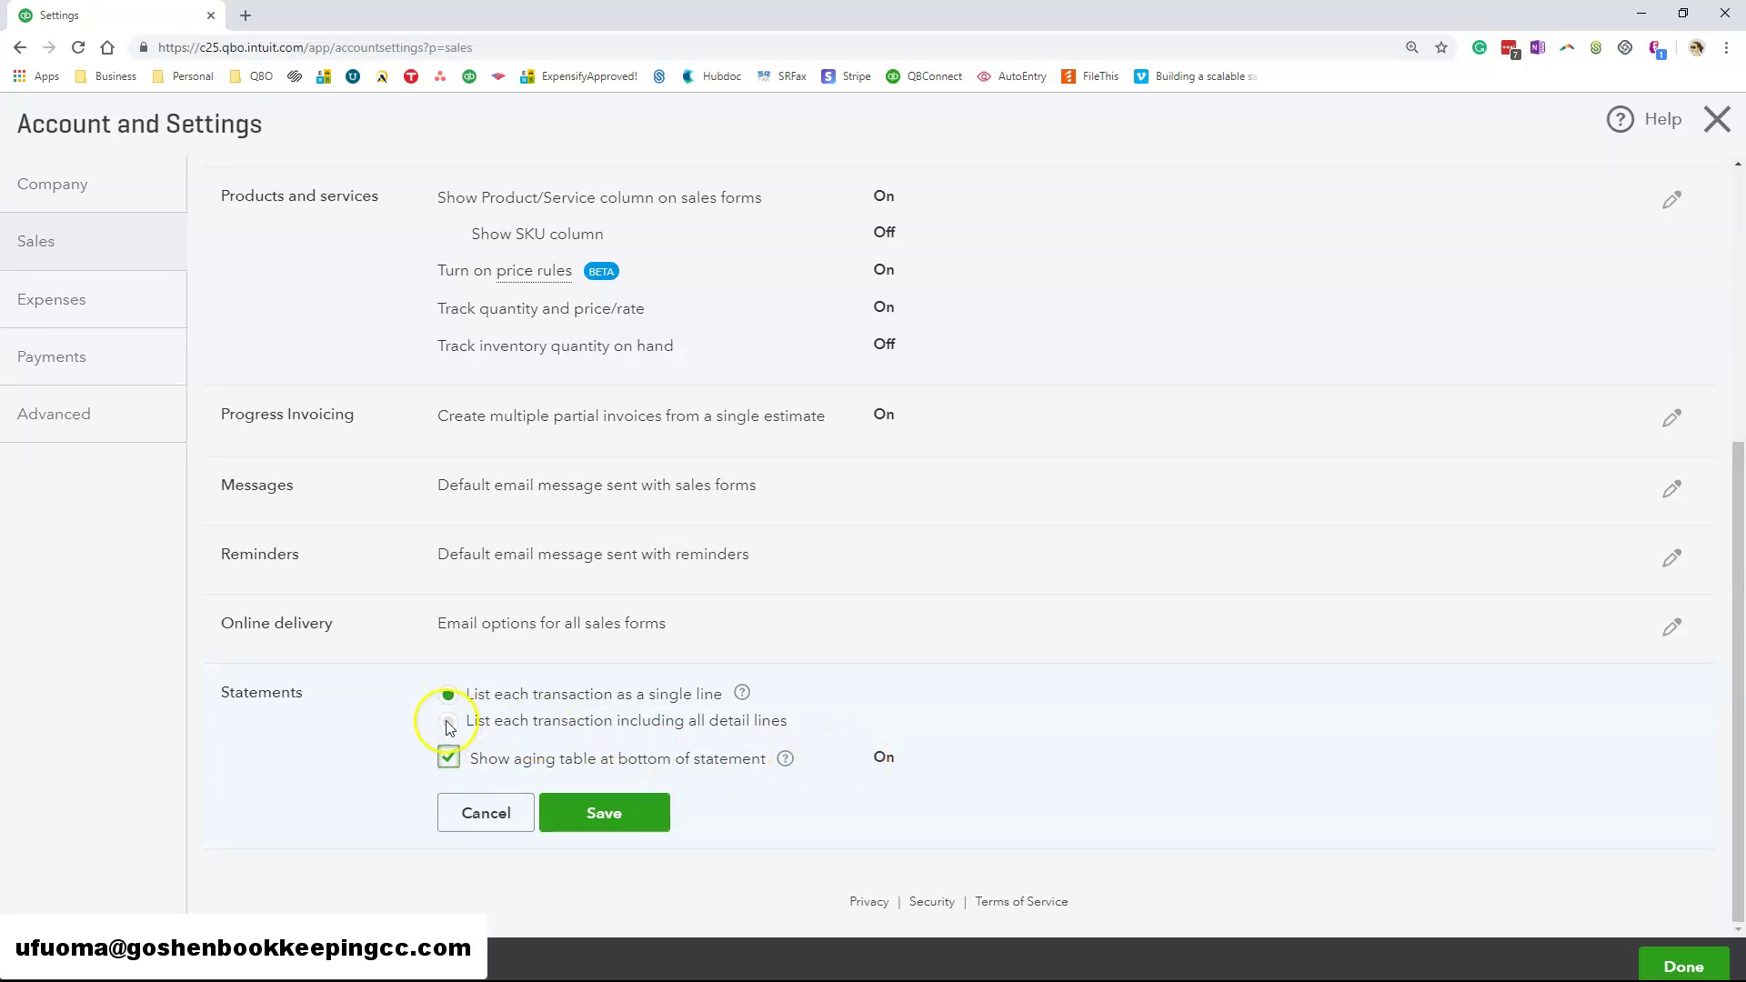
left_click(624, 819)
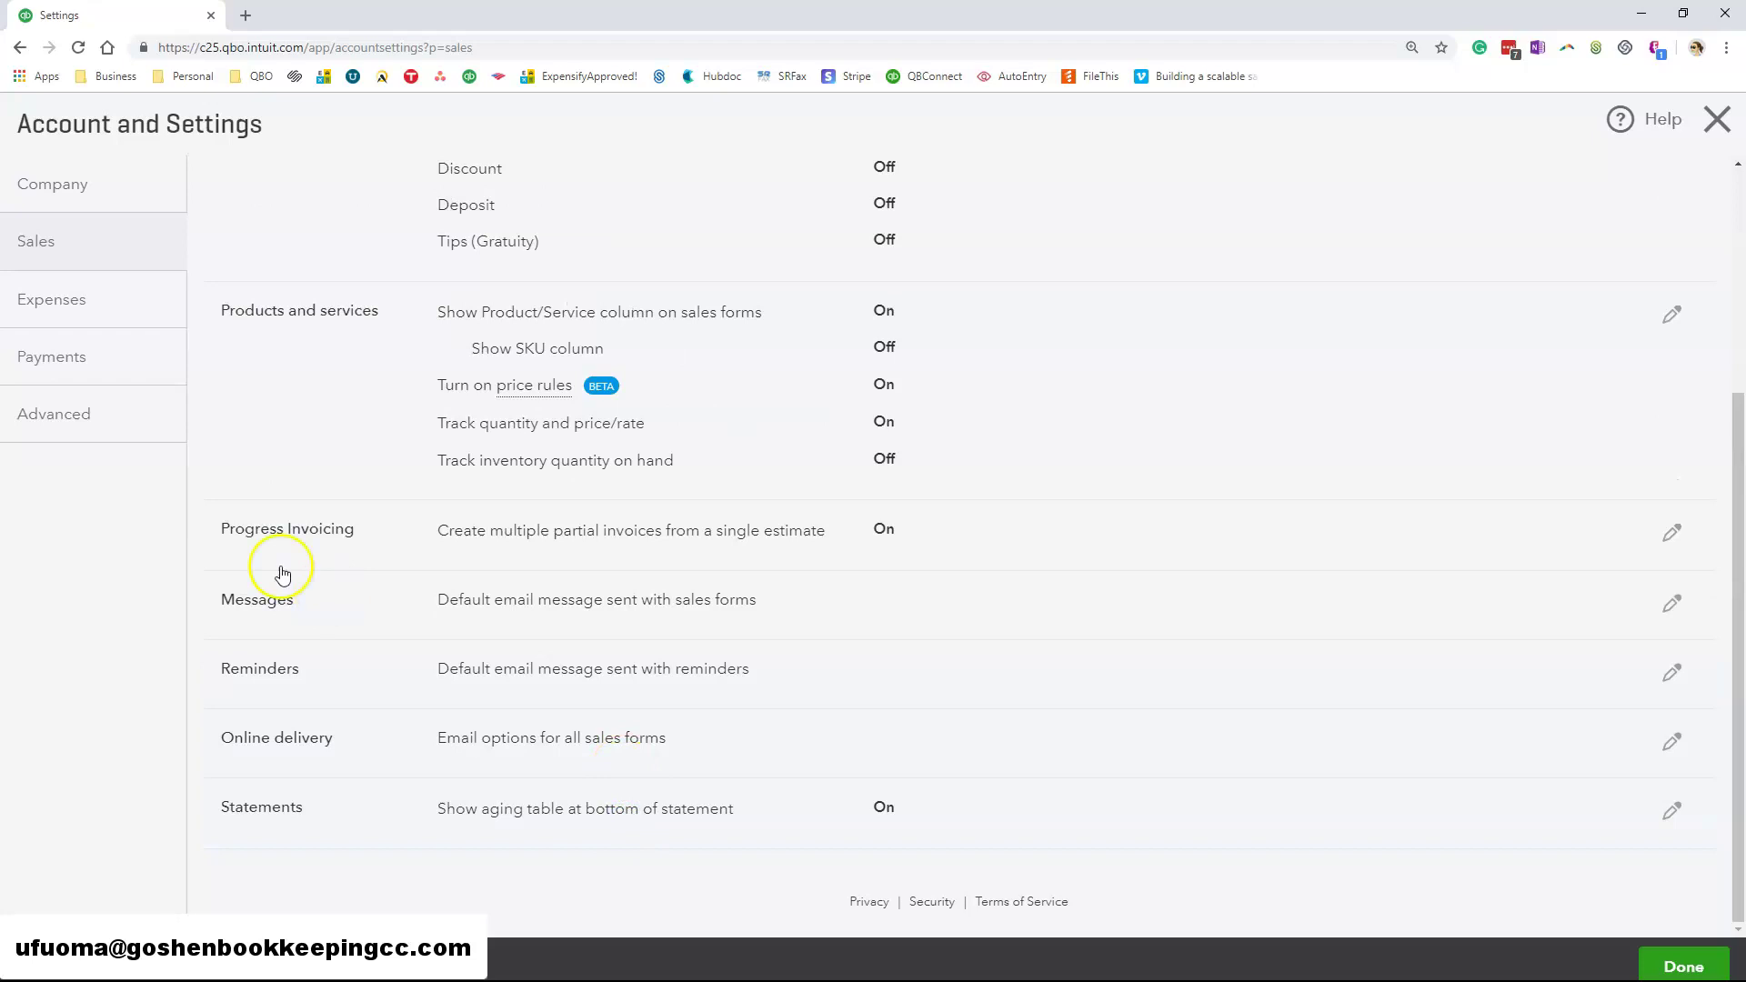
- Open the bills and expenses settings for editing, keeping the Items table and tracking of expenses and items by customer turned on
left_click(88, 296)
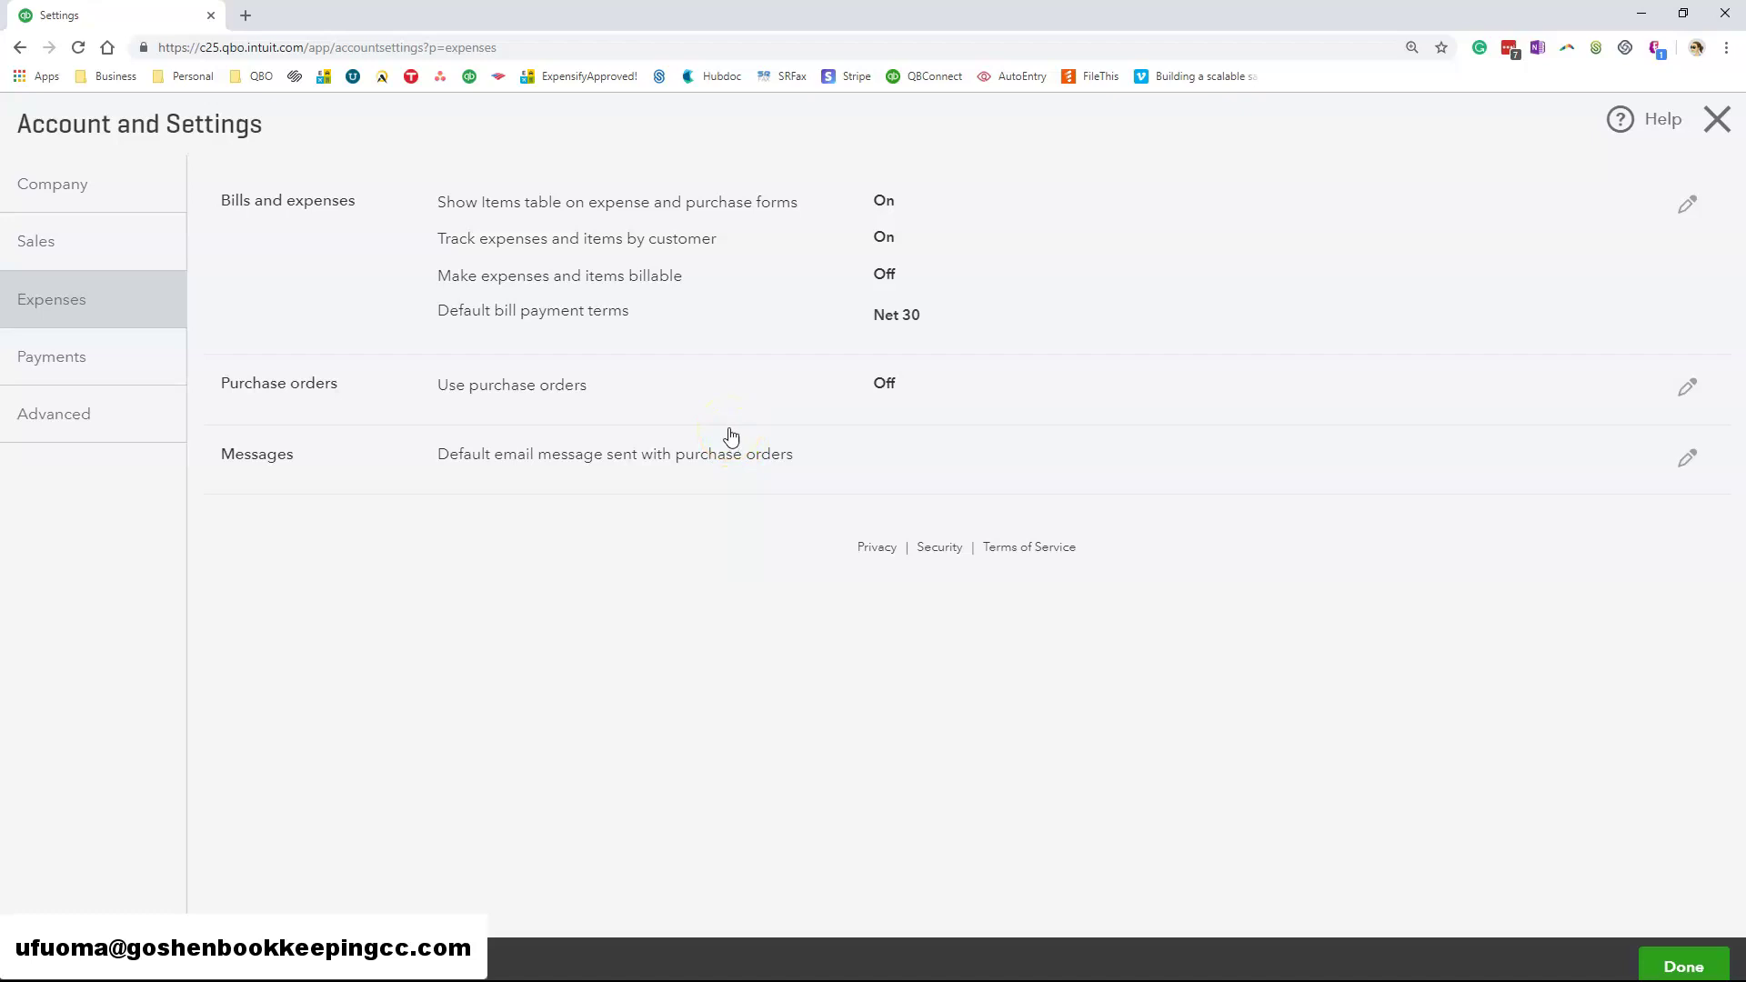
left_click(713, 222)
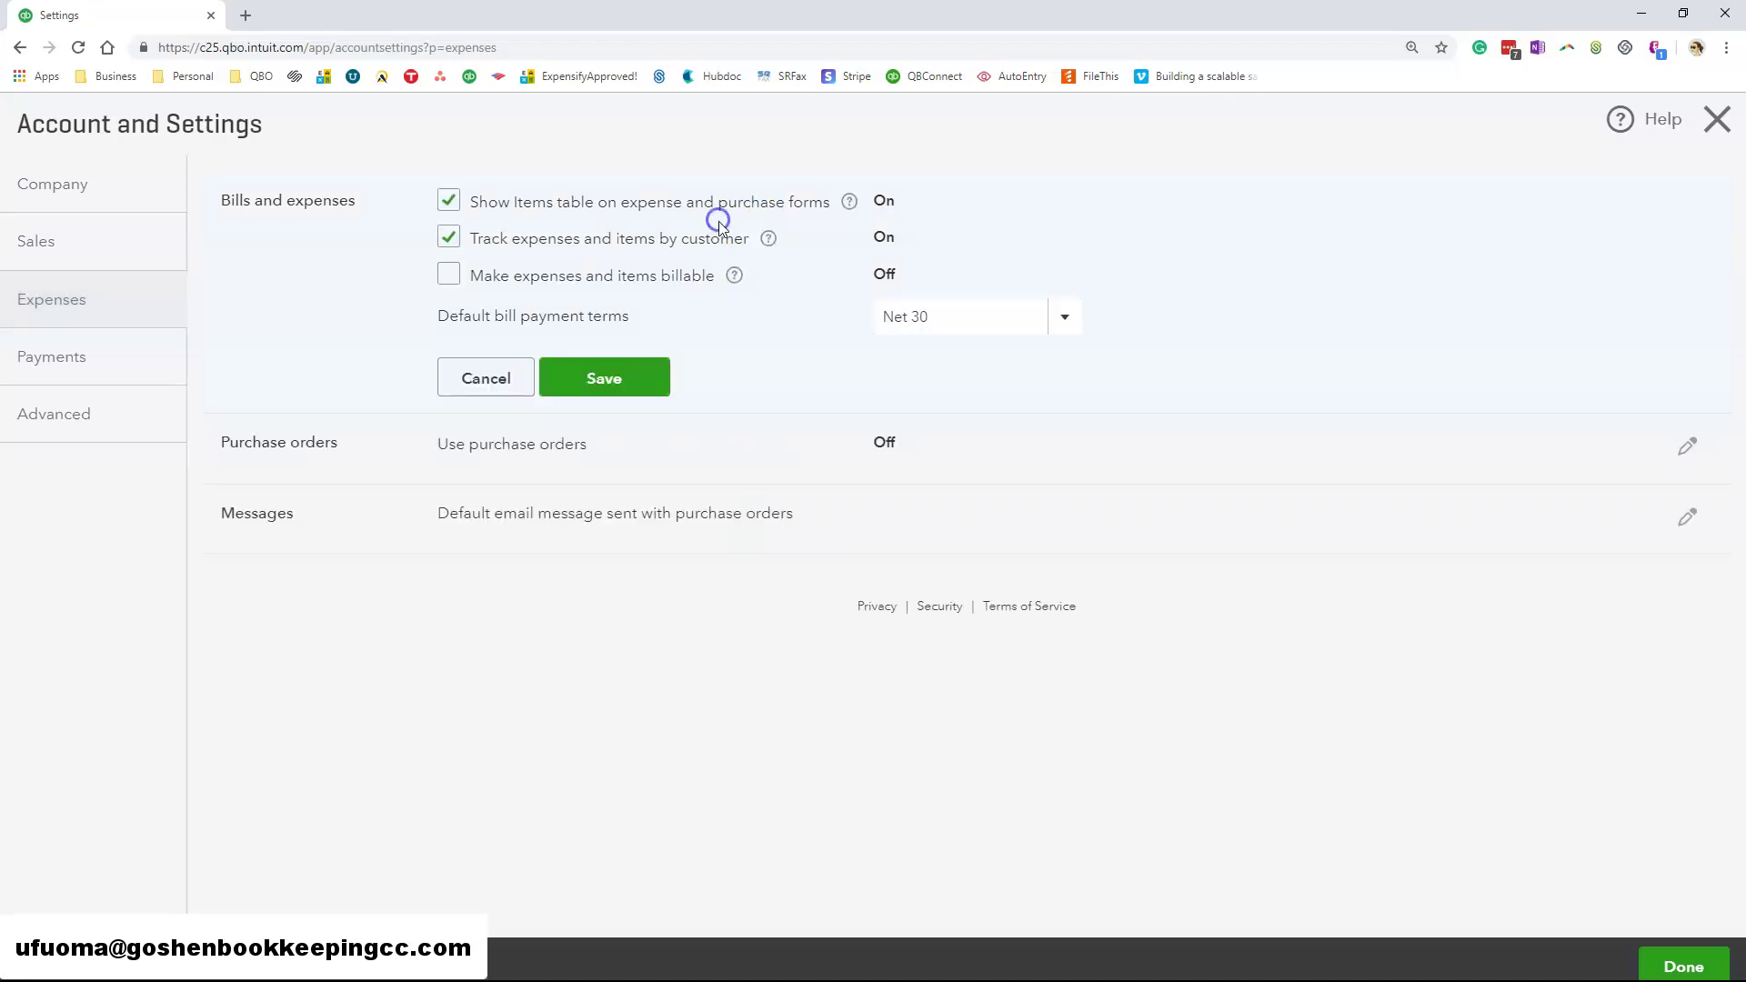
left_click(453, 197)
left_click(499, 208)
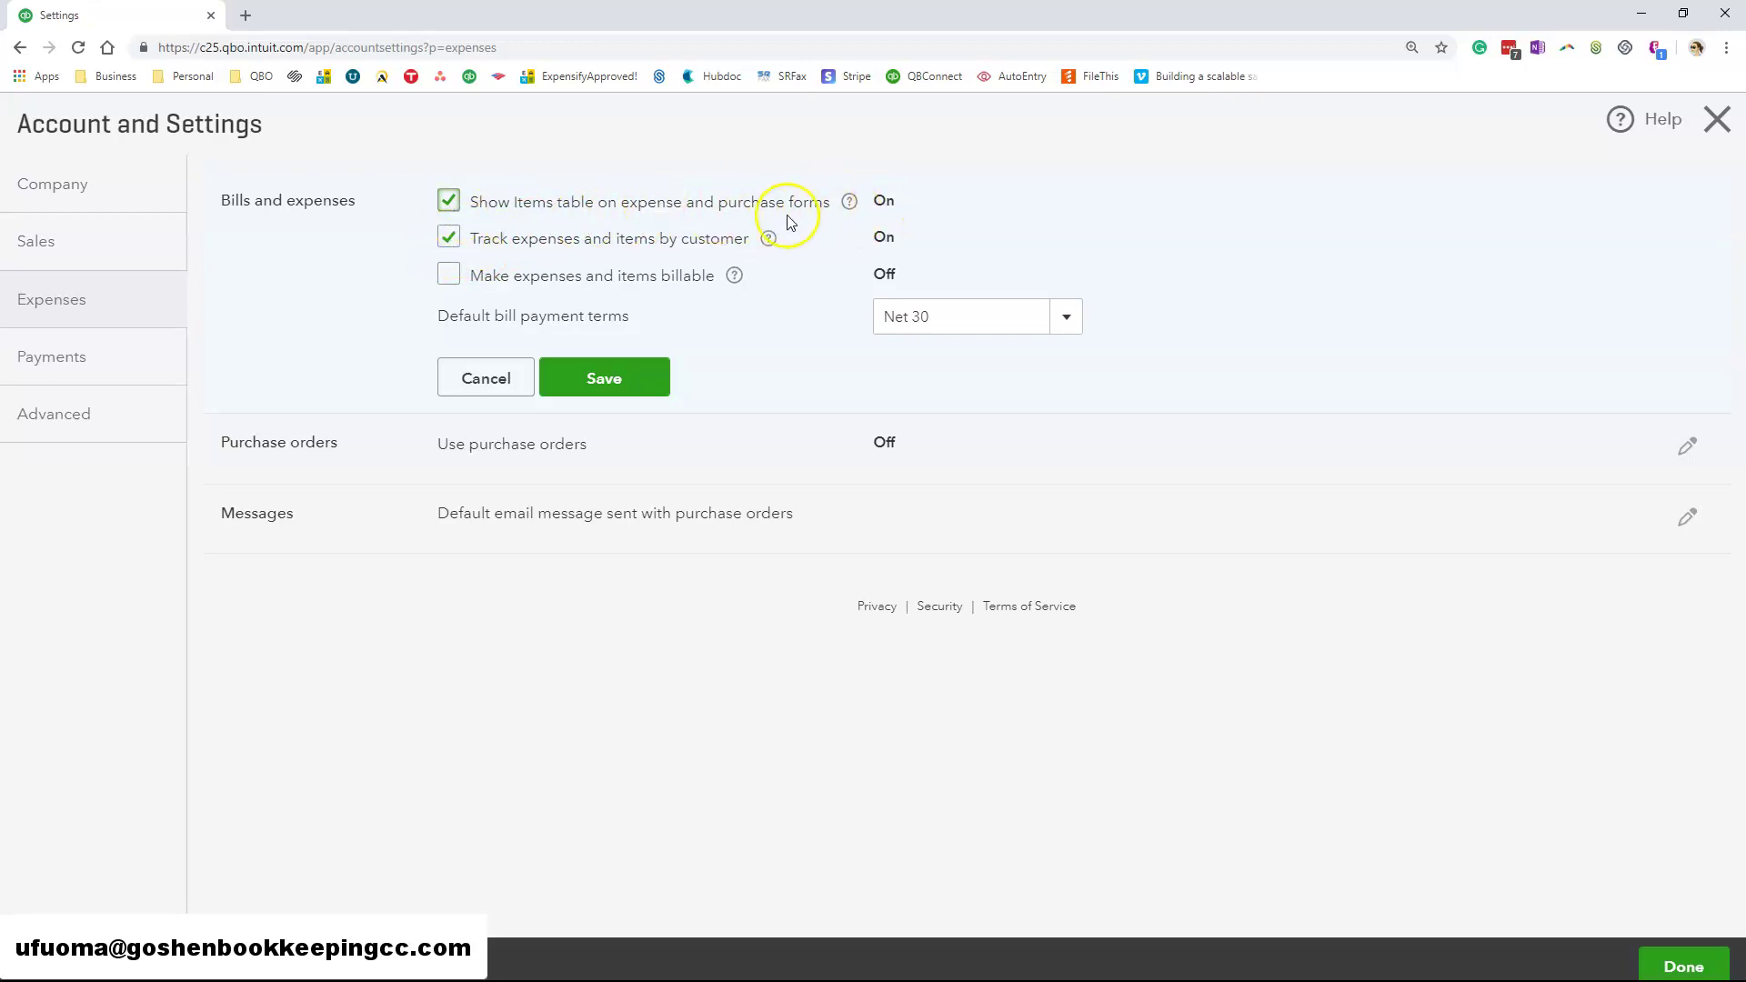
left_click(471, 250)
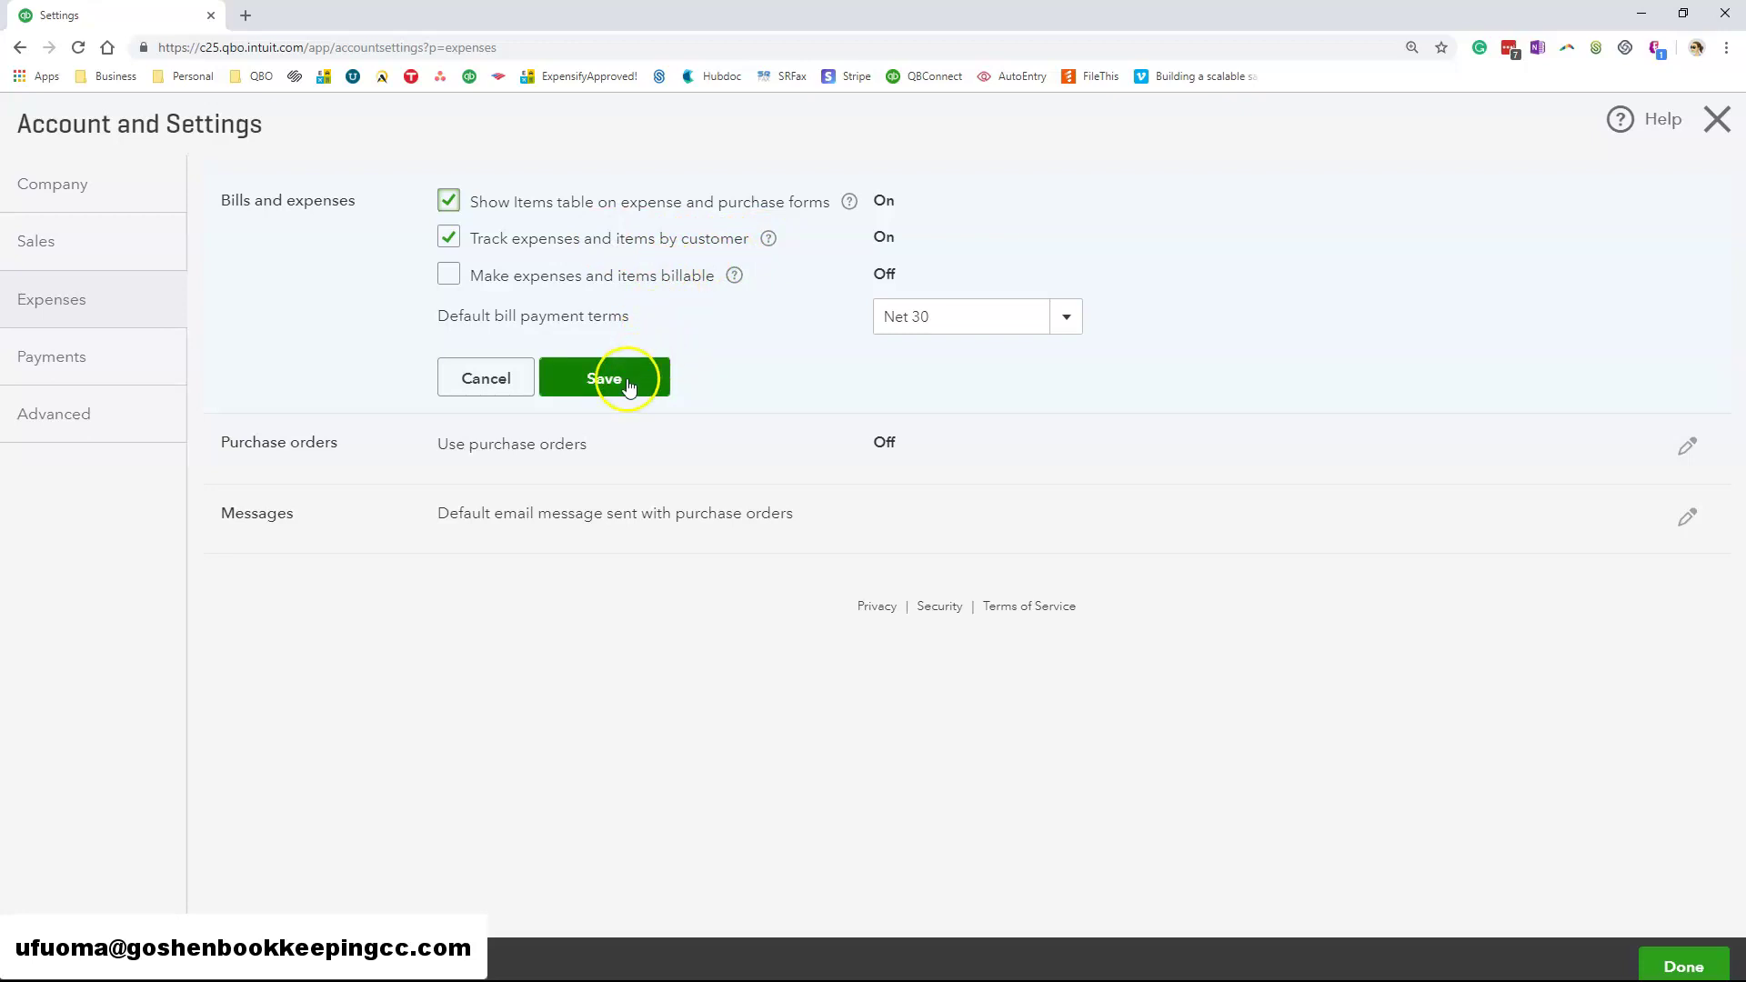
- Examine the available default bill payment terms and keep Net 30 selected
left_click(1066, 317)
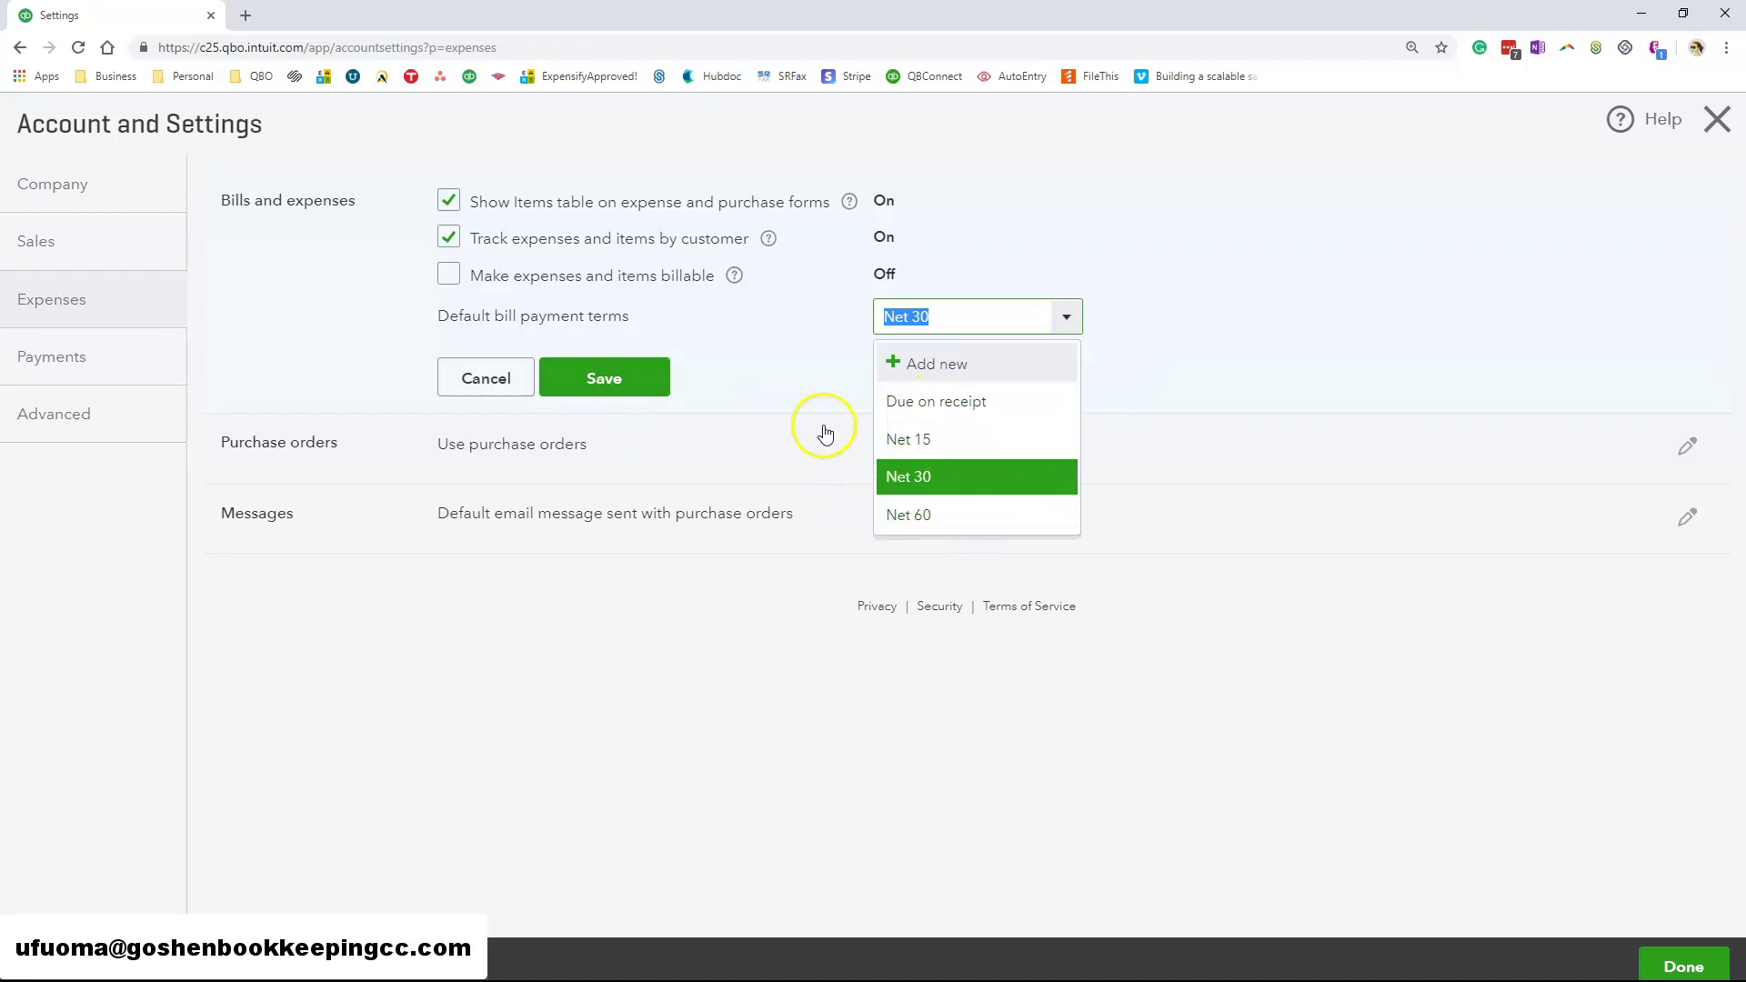
left_click(786, 360)
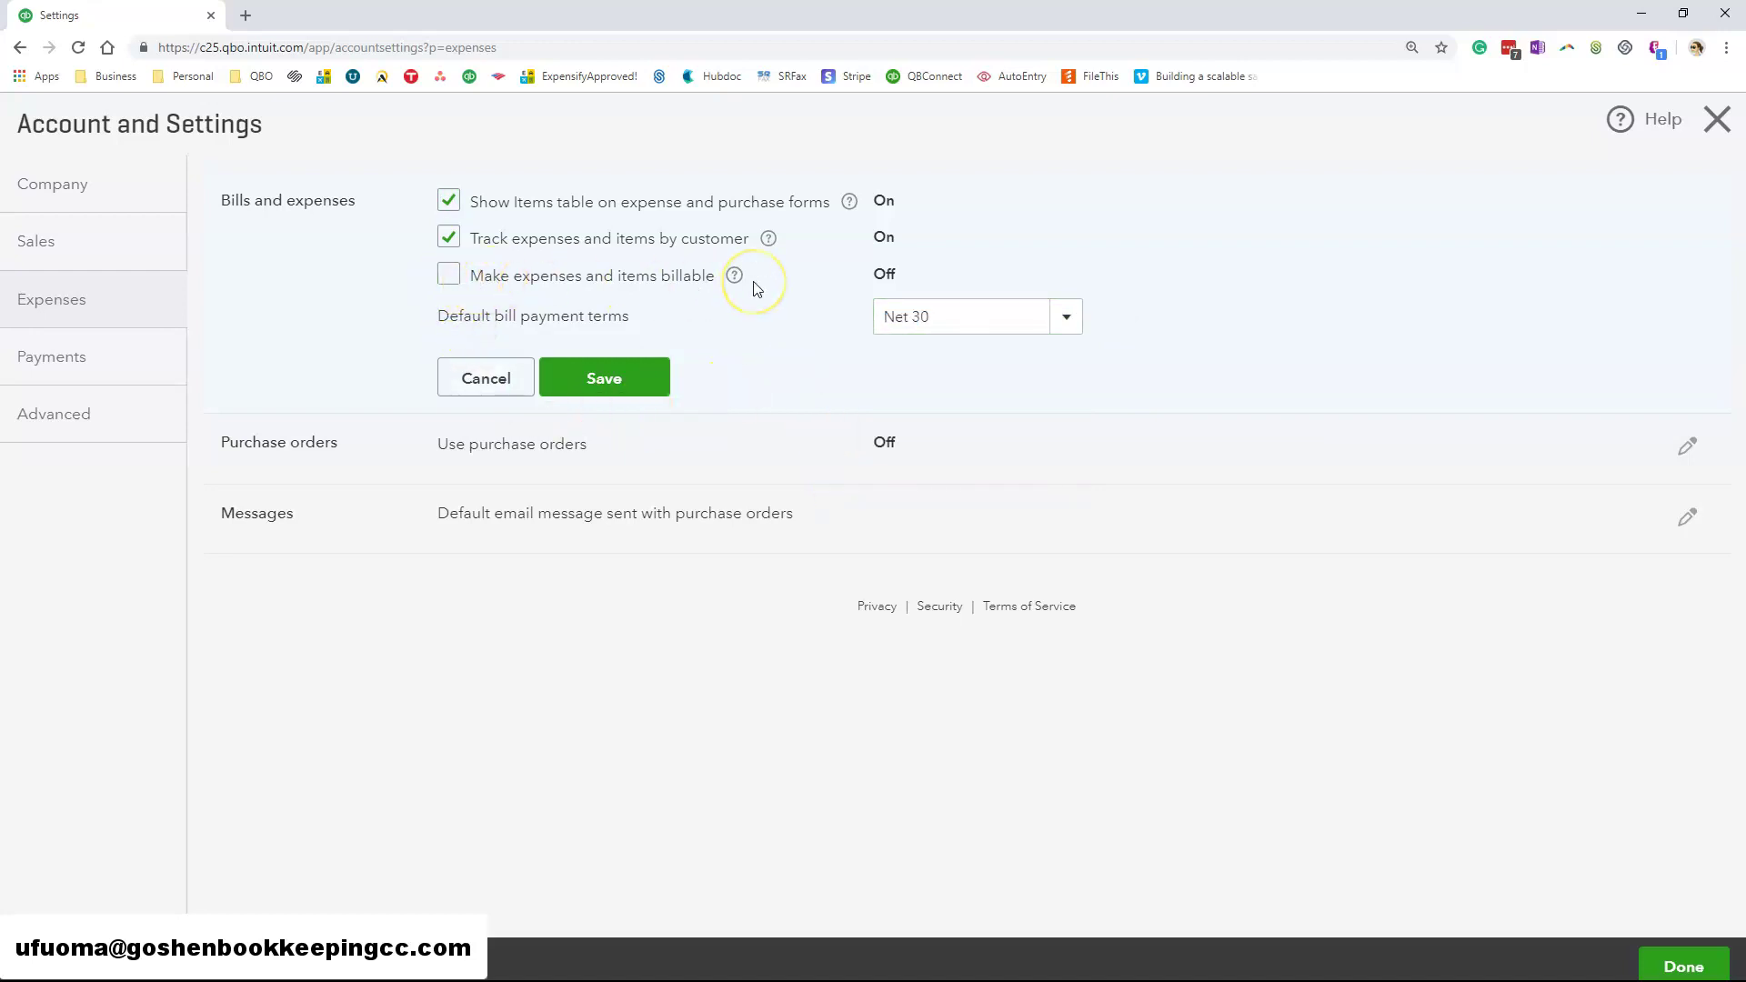
left_click(1063, 324)
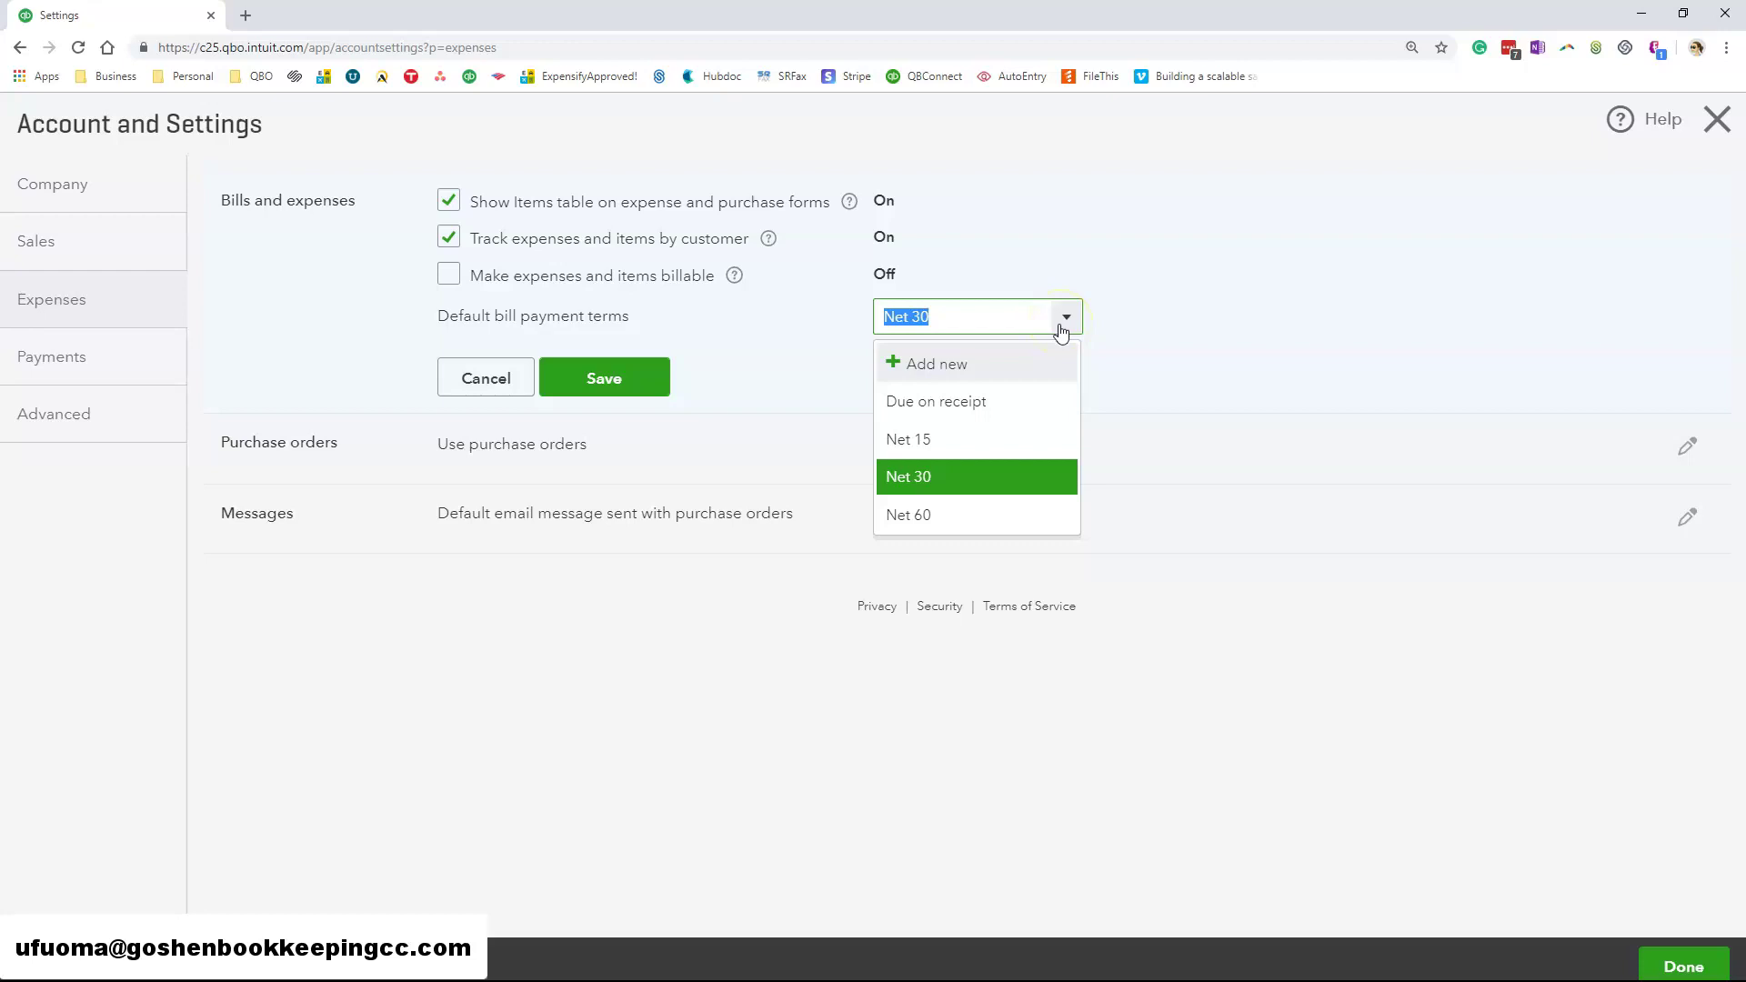
left_click(1145, 348)
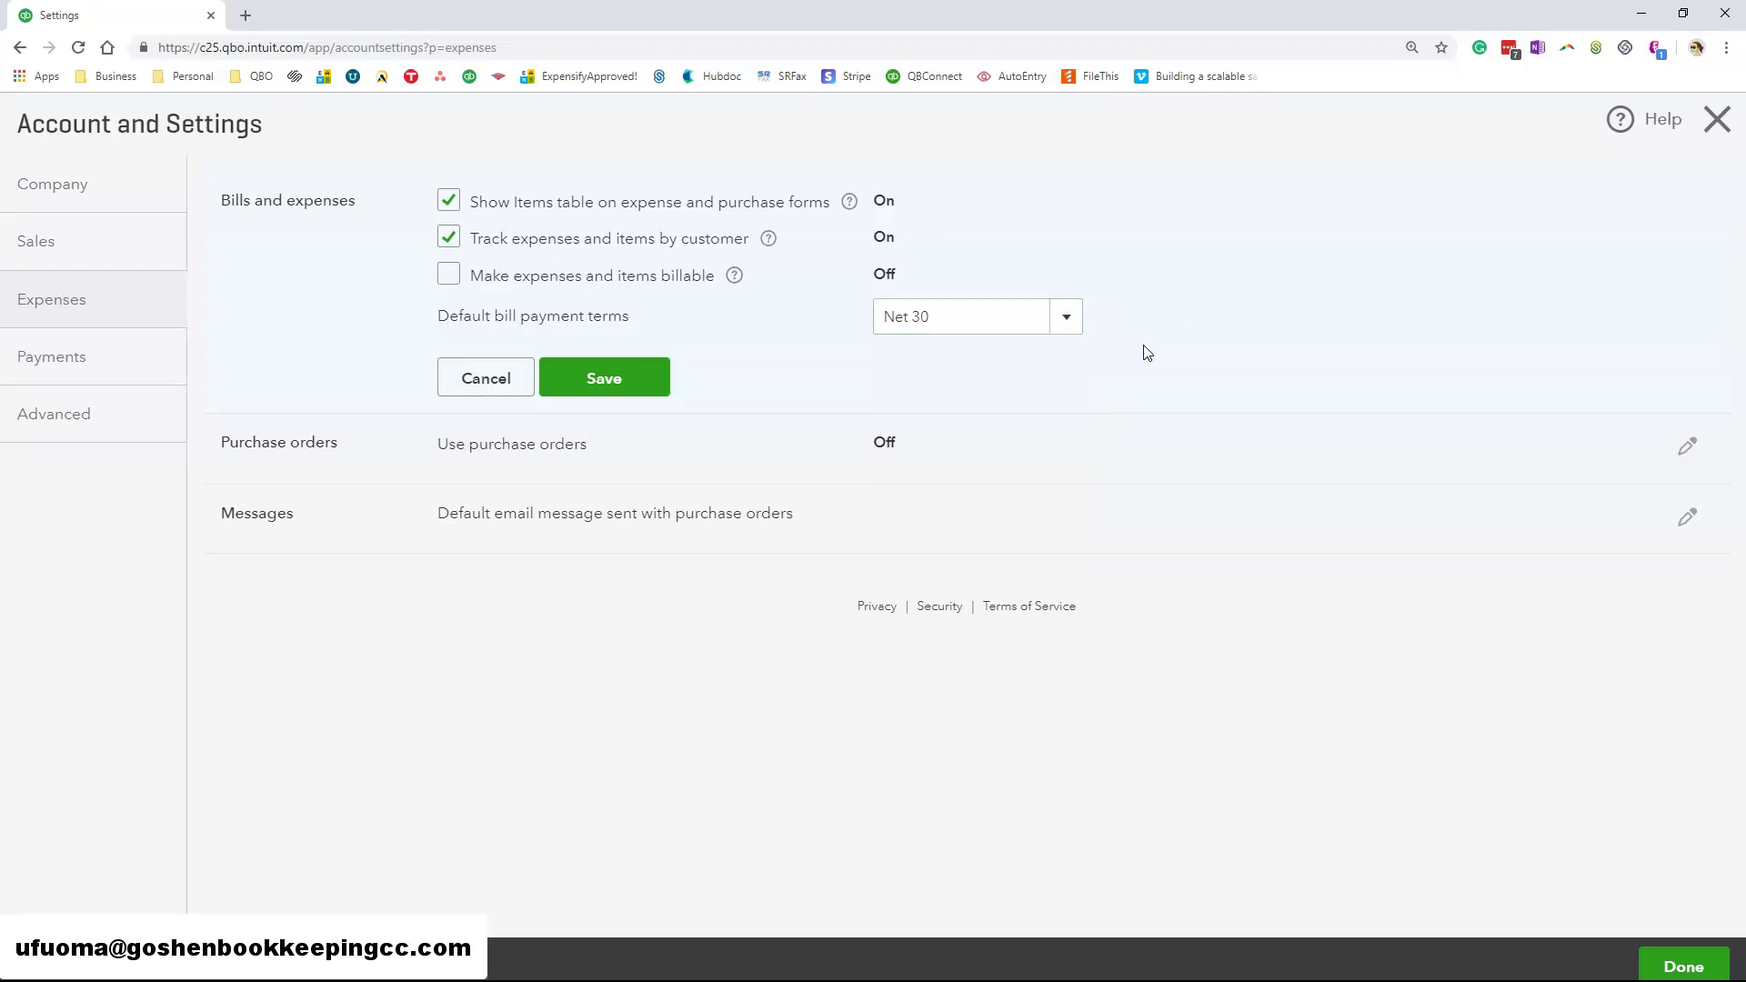
- Make expenses and items billable, tracked as income in a single account, save the setting, and leave purchase orders turned off
left_click(449, 275)
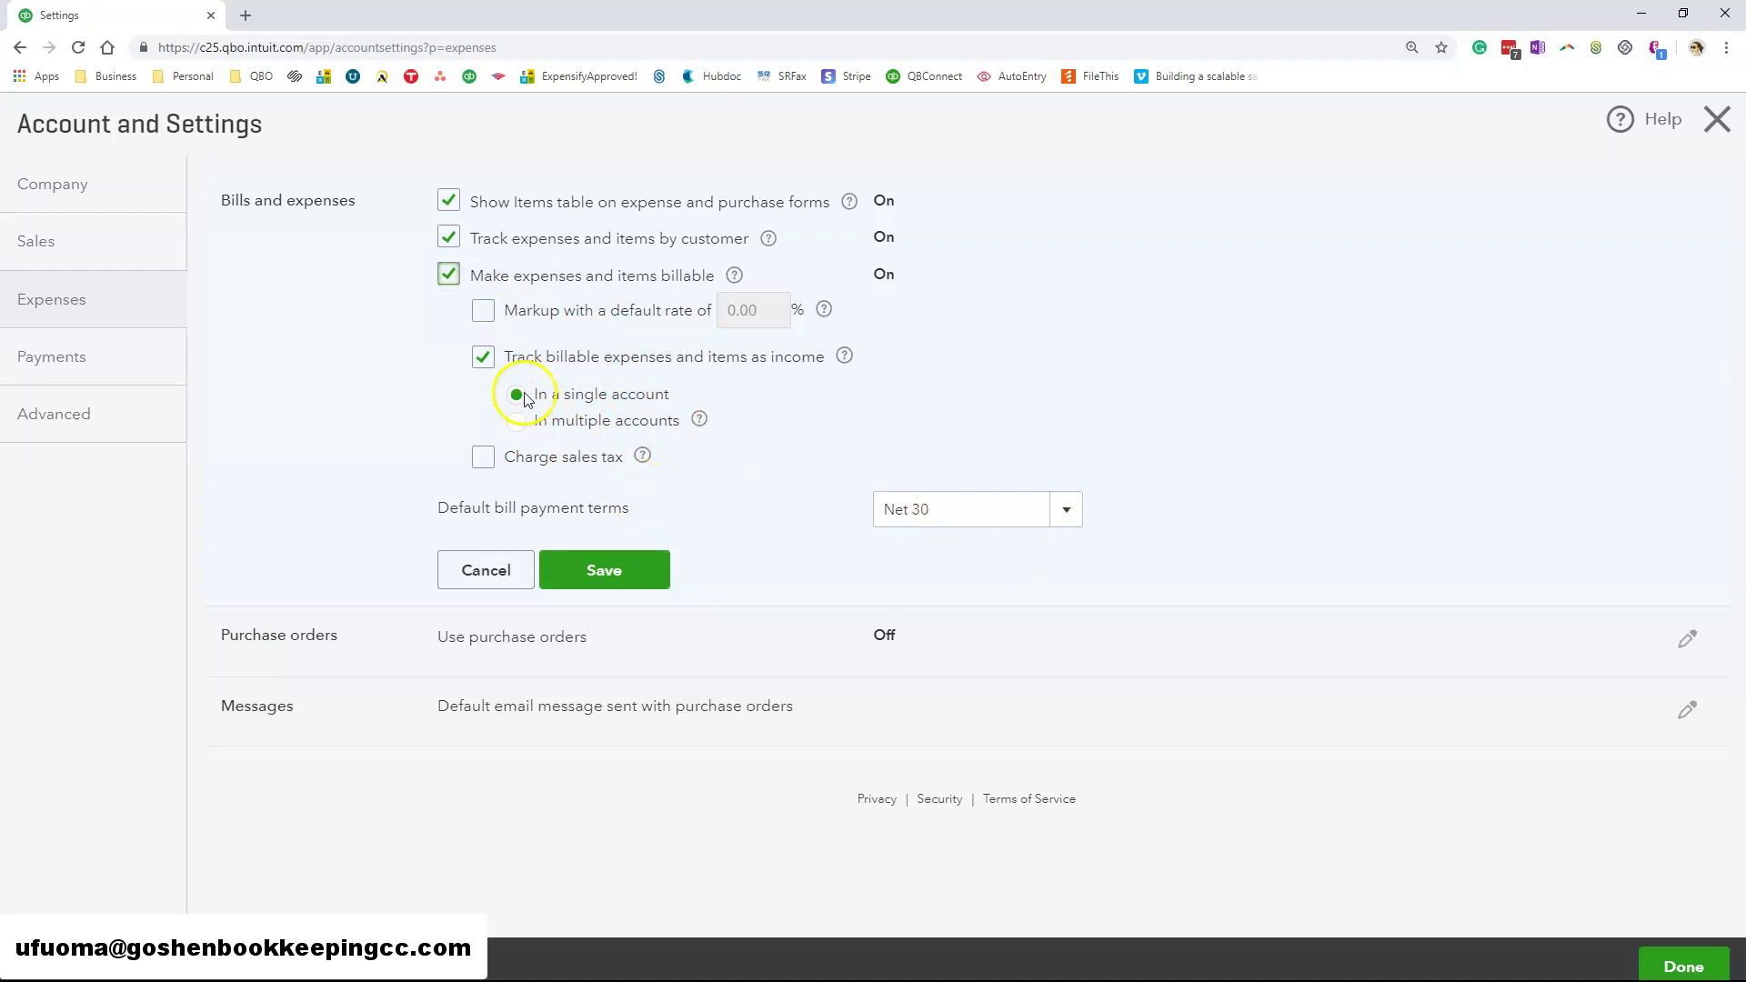
left_click(491, 362)
left_click(485, 357)
left_click(604, 571)
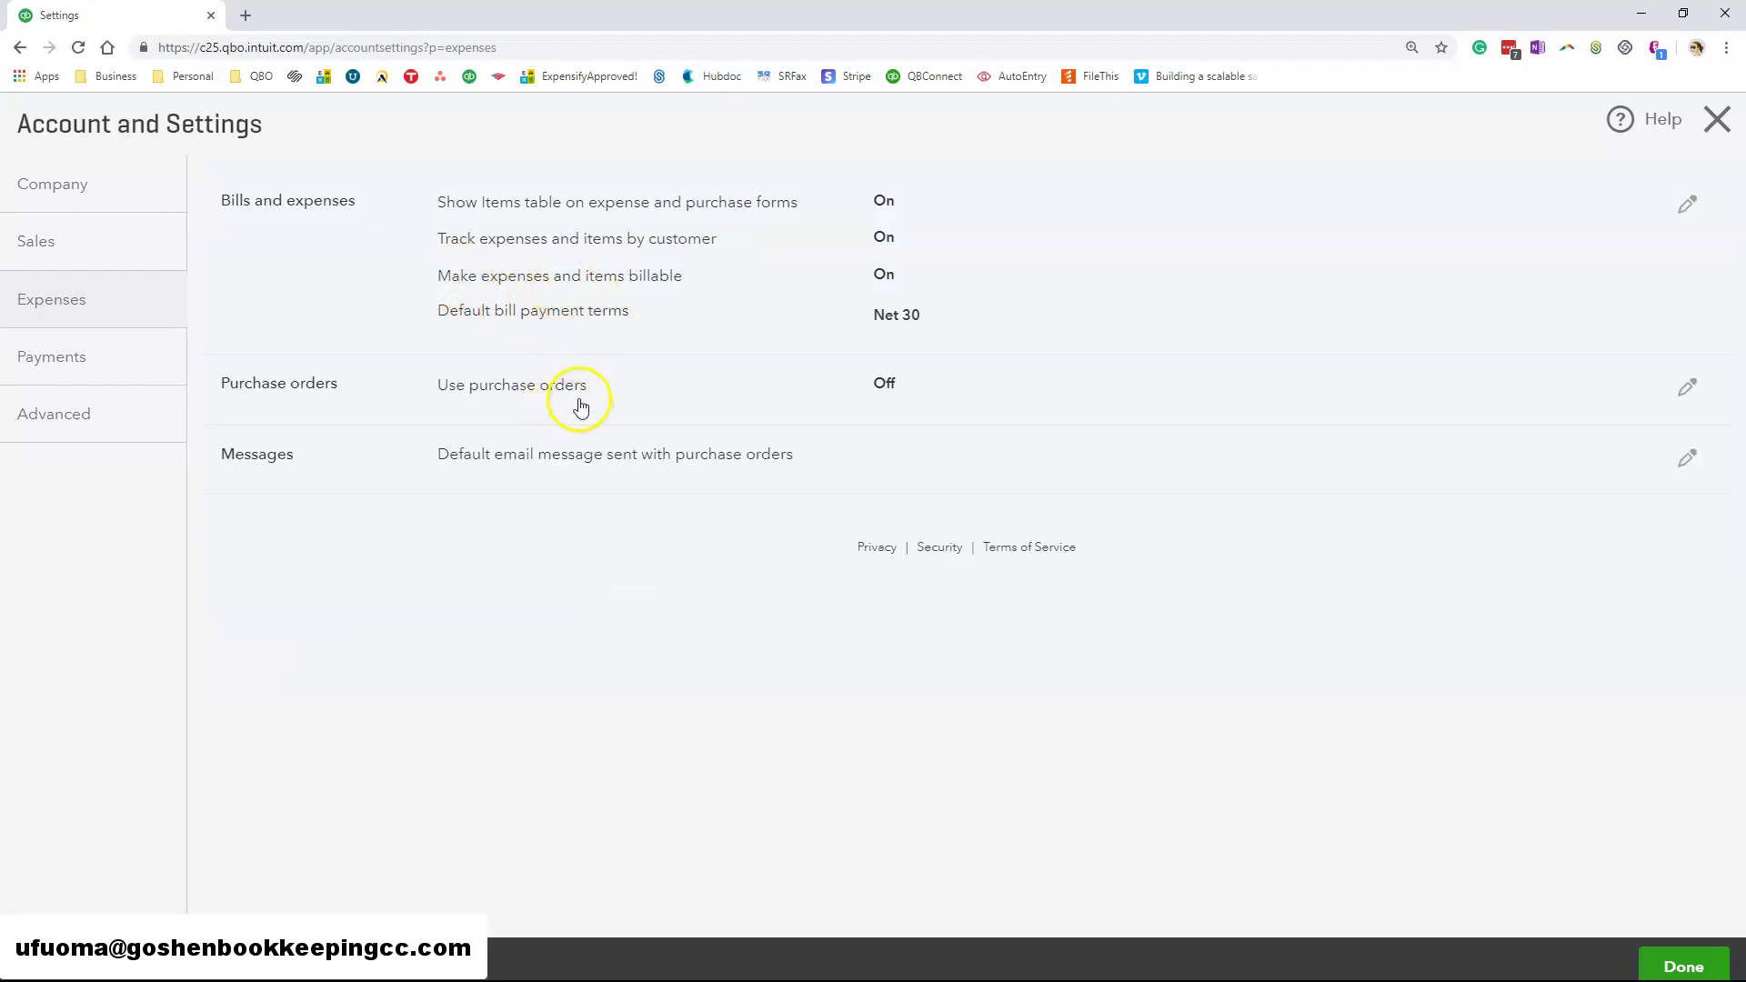
left_click(580, 406)
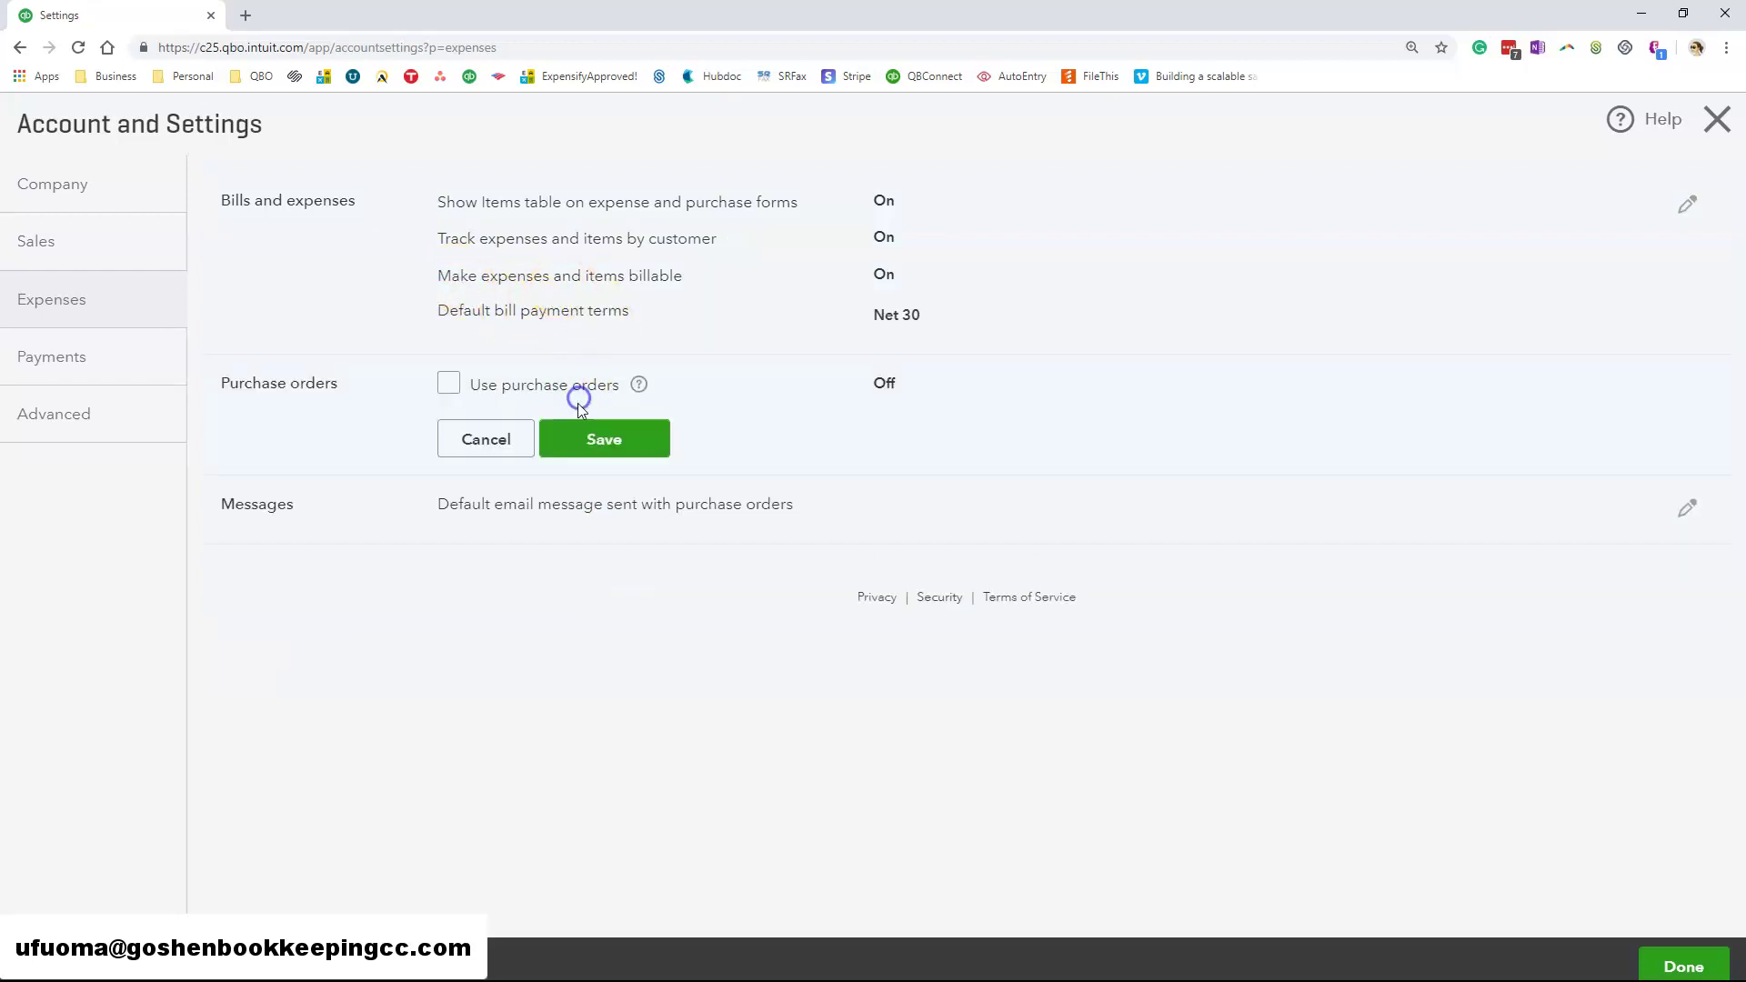
left_click(530, 439)
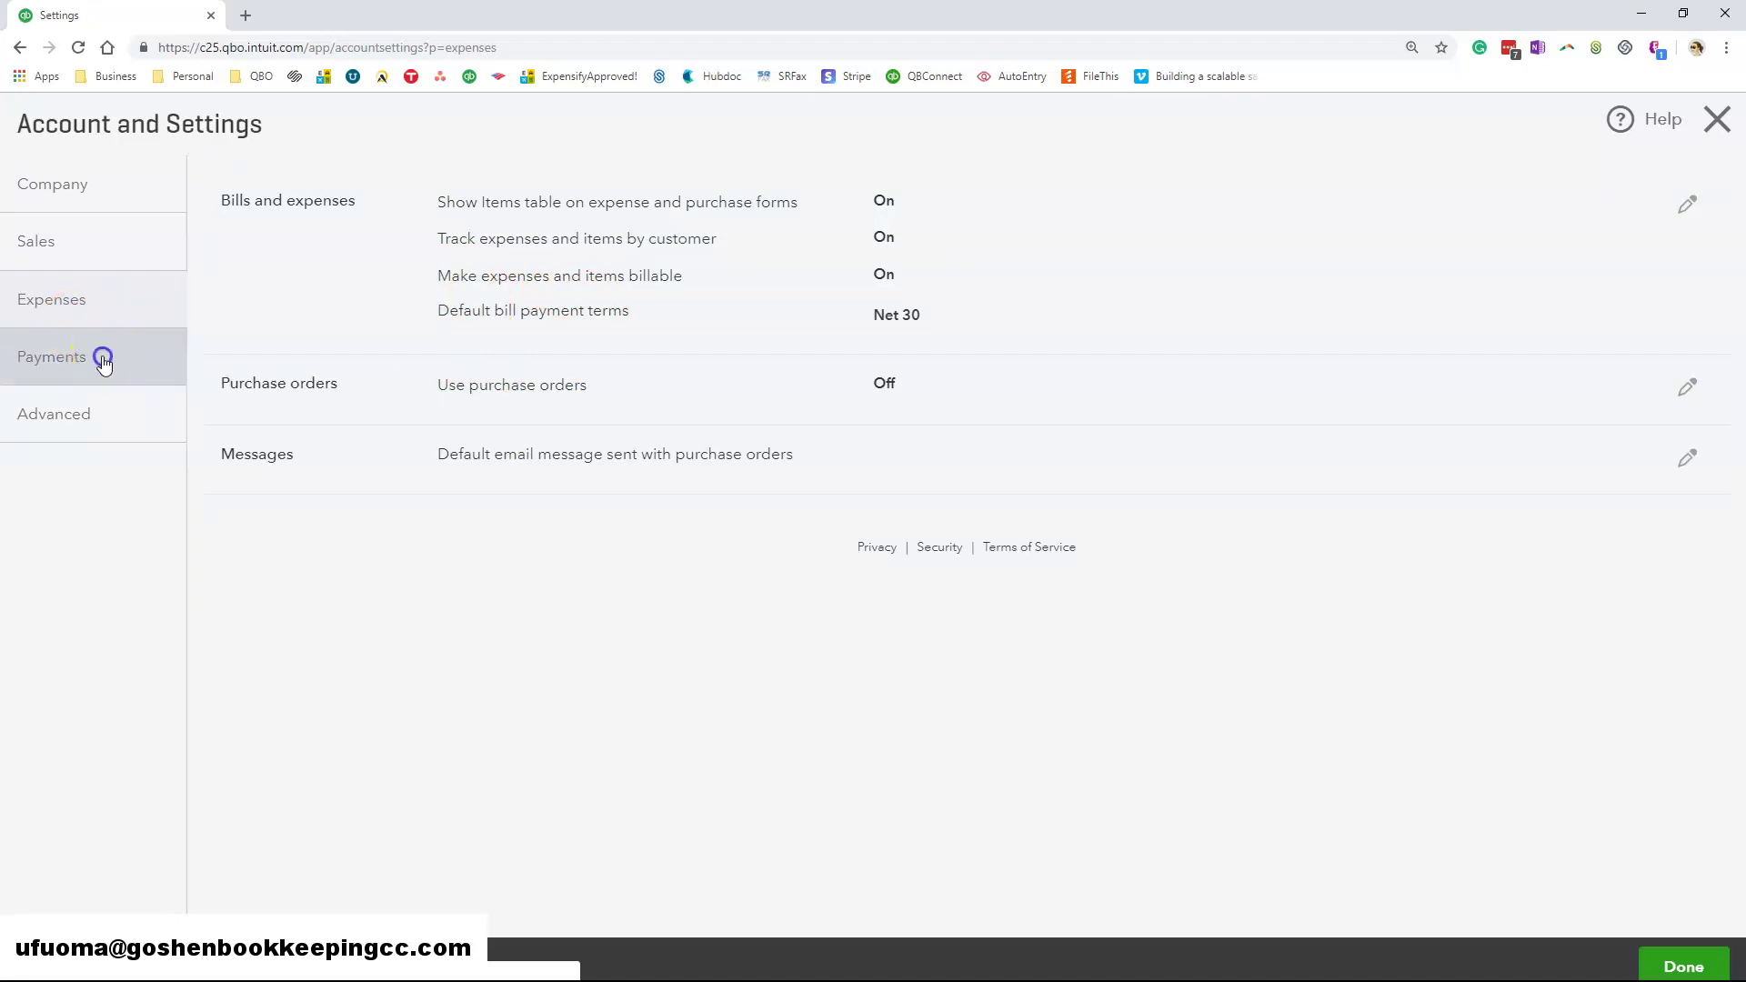
- Examine the QuickBooks Payments offer, including the bank transfer and credit card rates and the special client plans, and close it
left_click(55, 358)
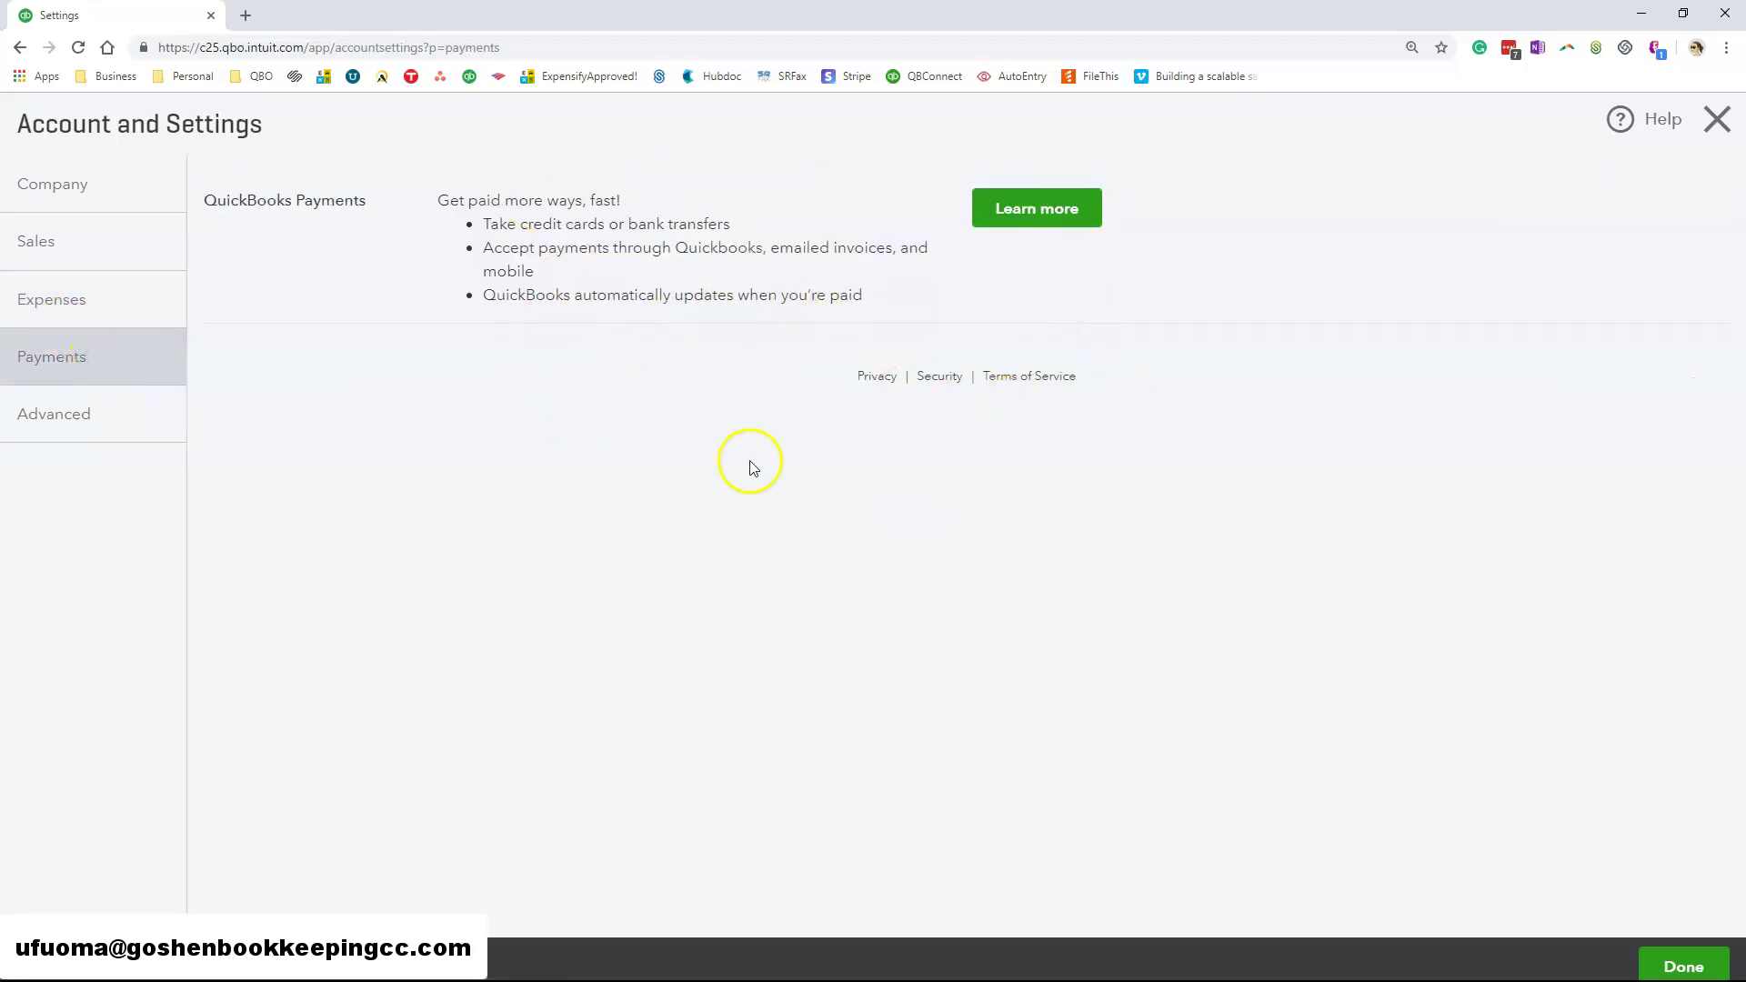
left_click(1043, 229)
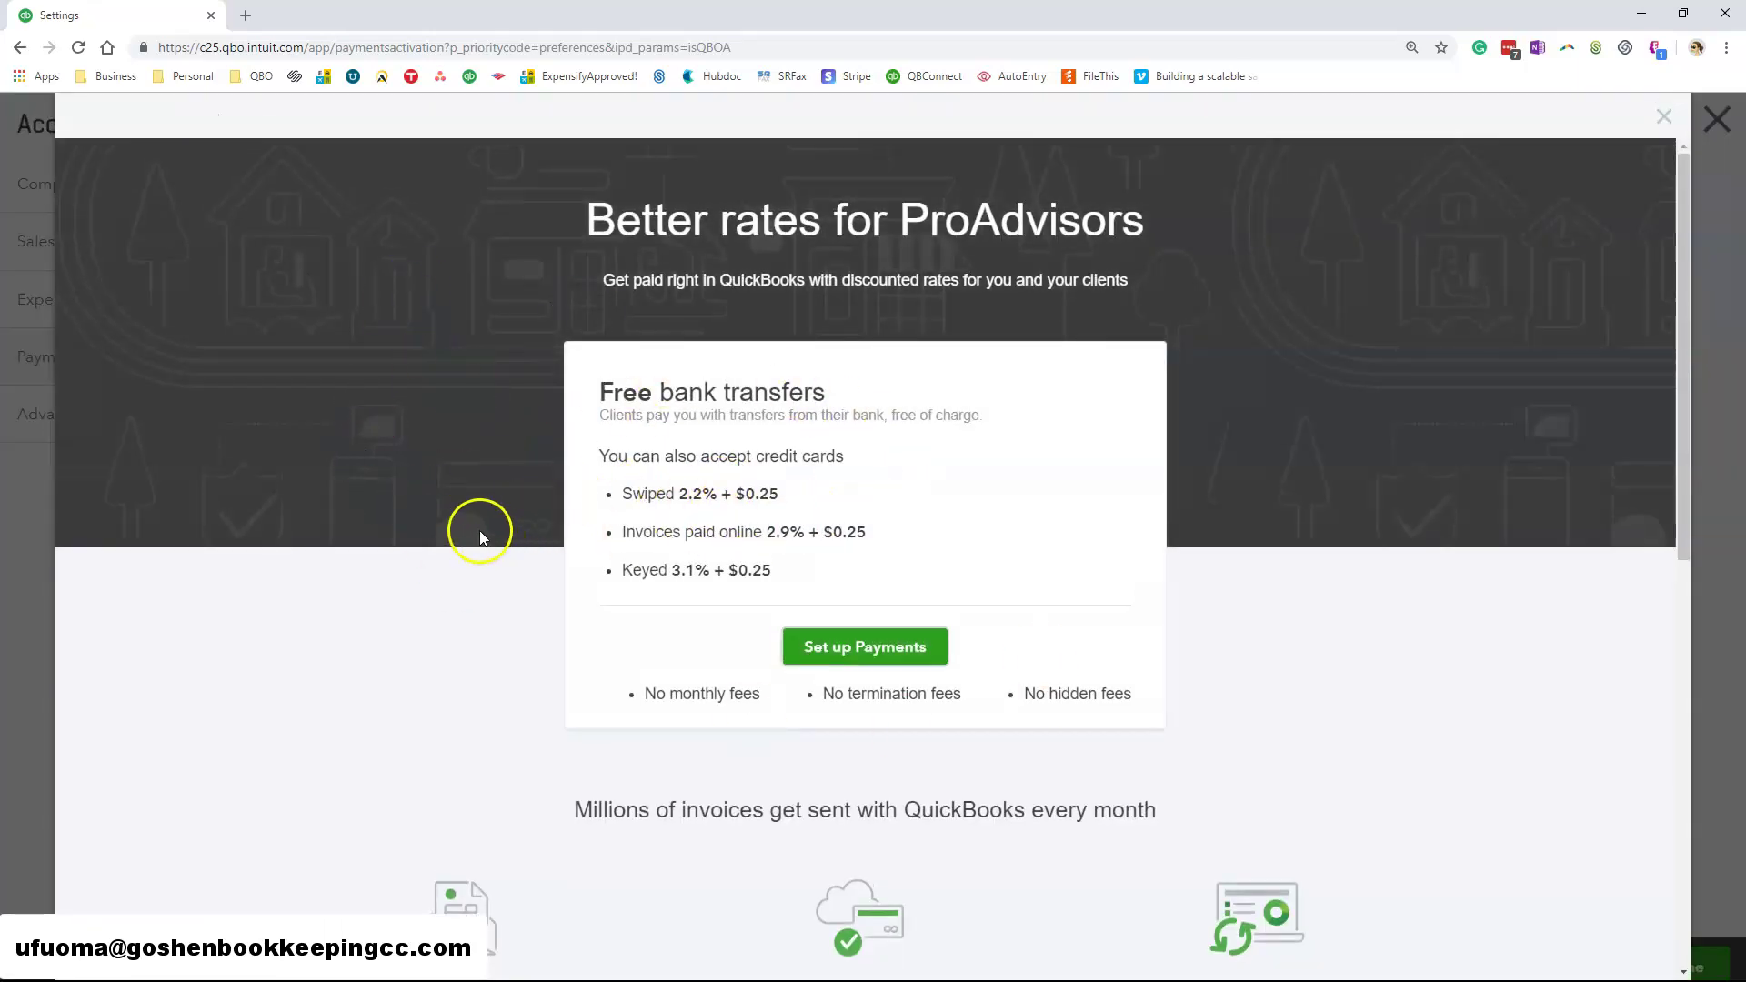
scroll(1253, 680, "down", 8)
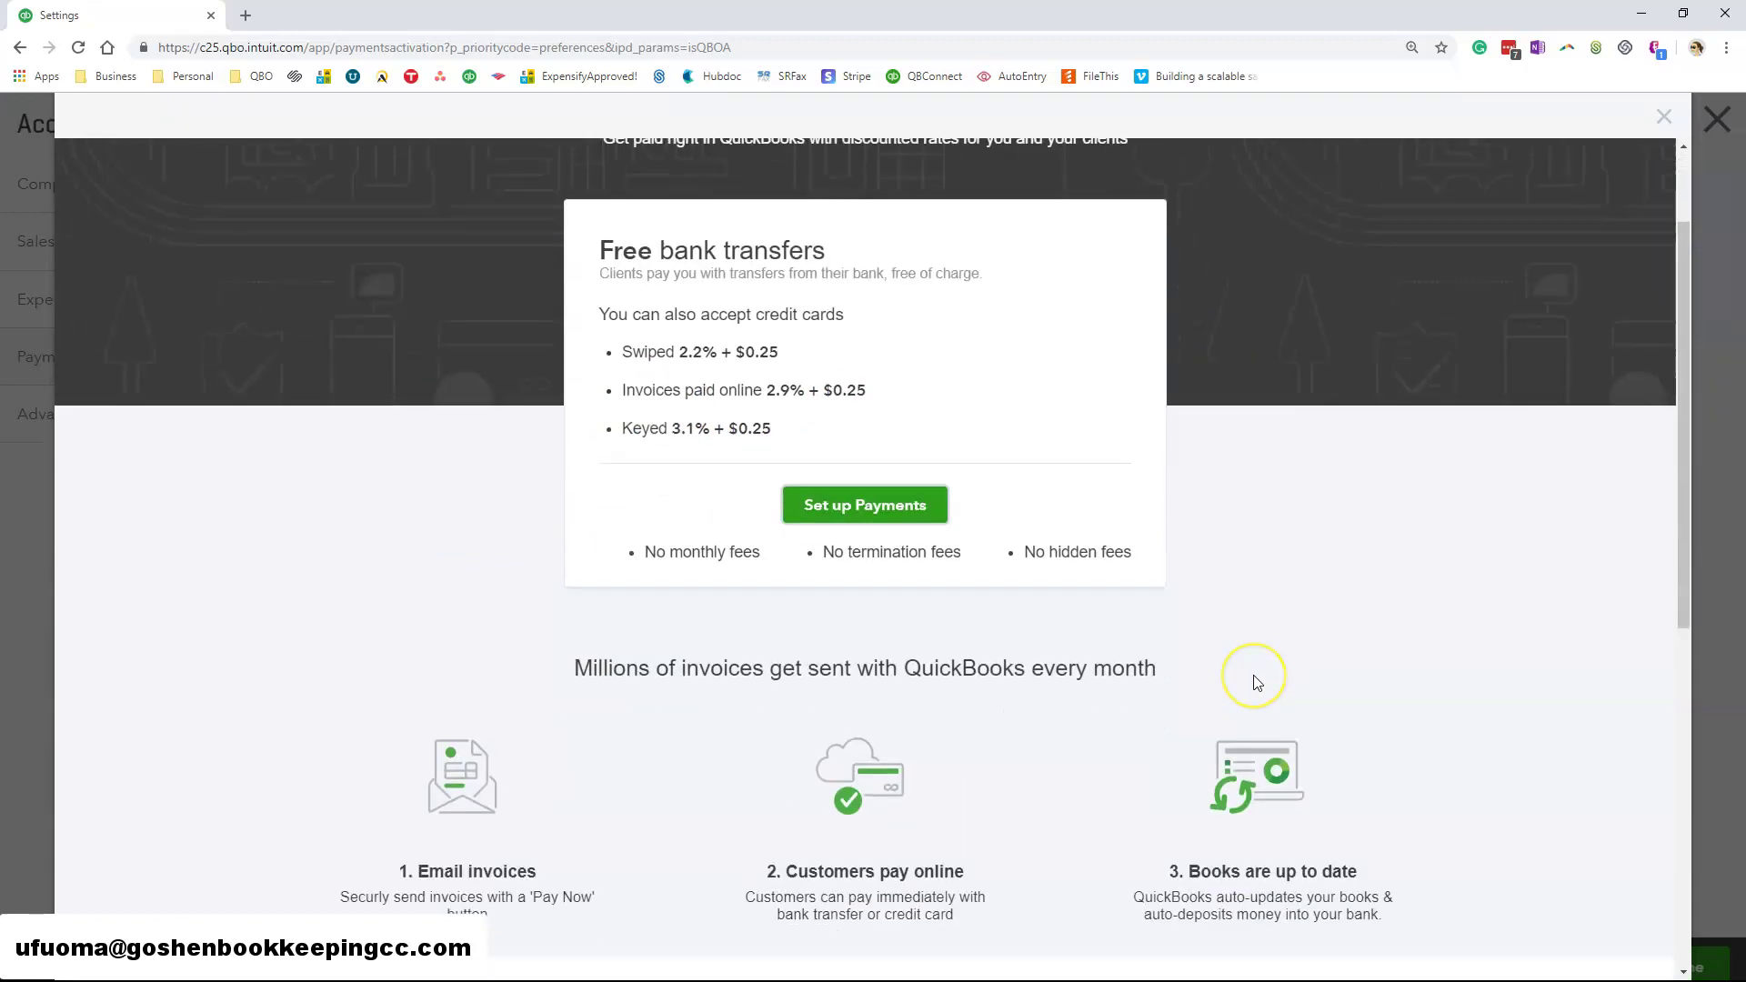
scroll(1257, 683, "down", 1)
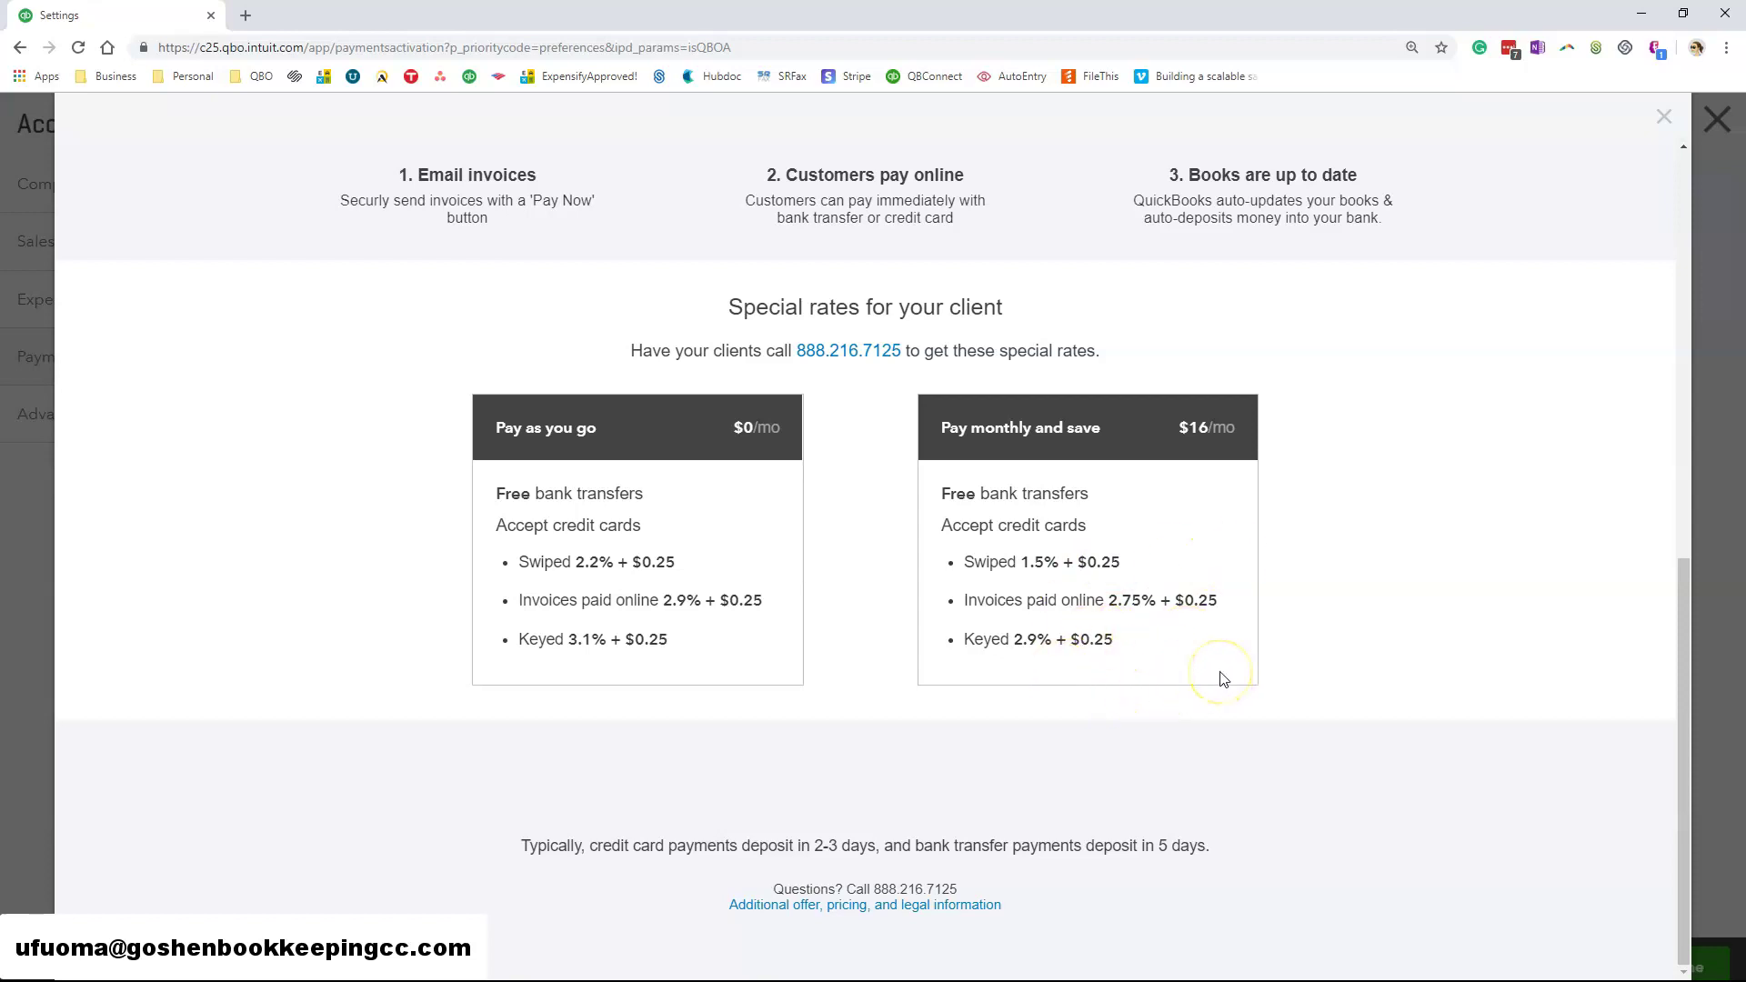
scroll(1211, 664, "up", 10)
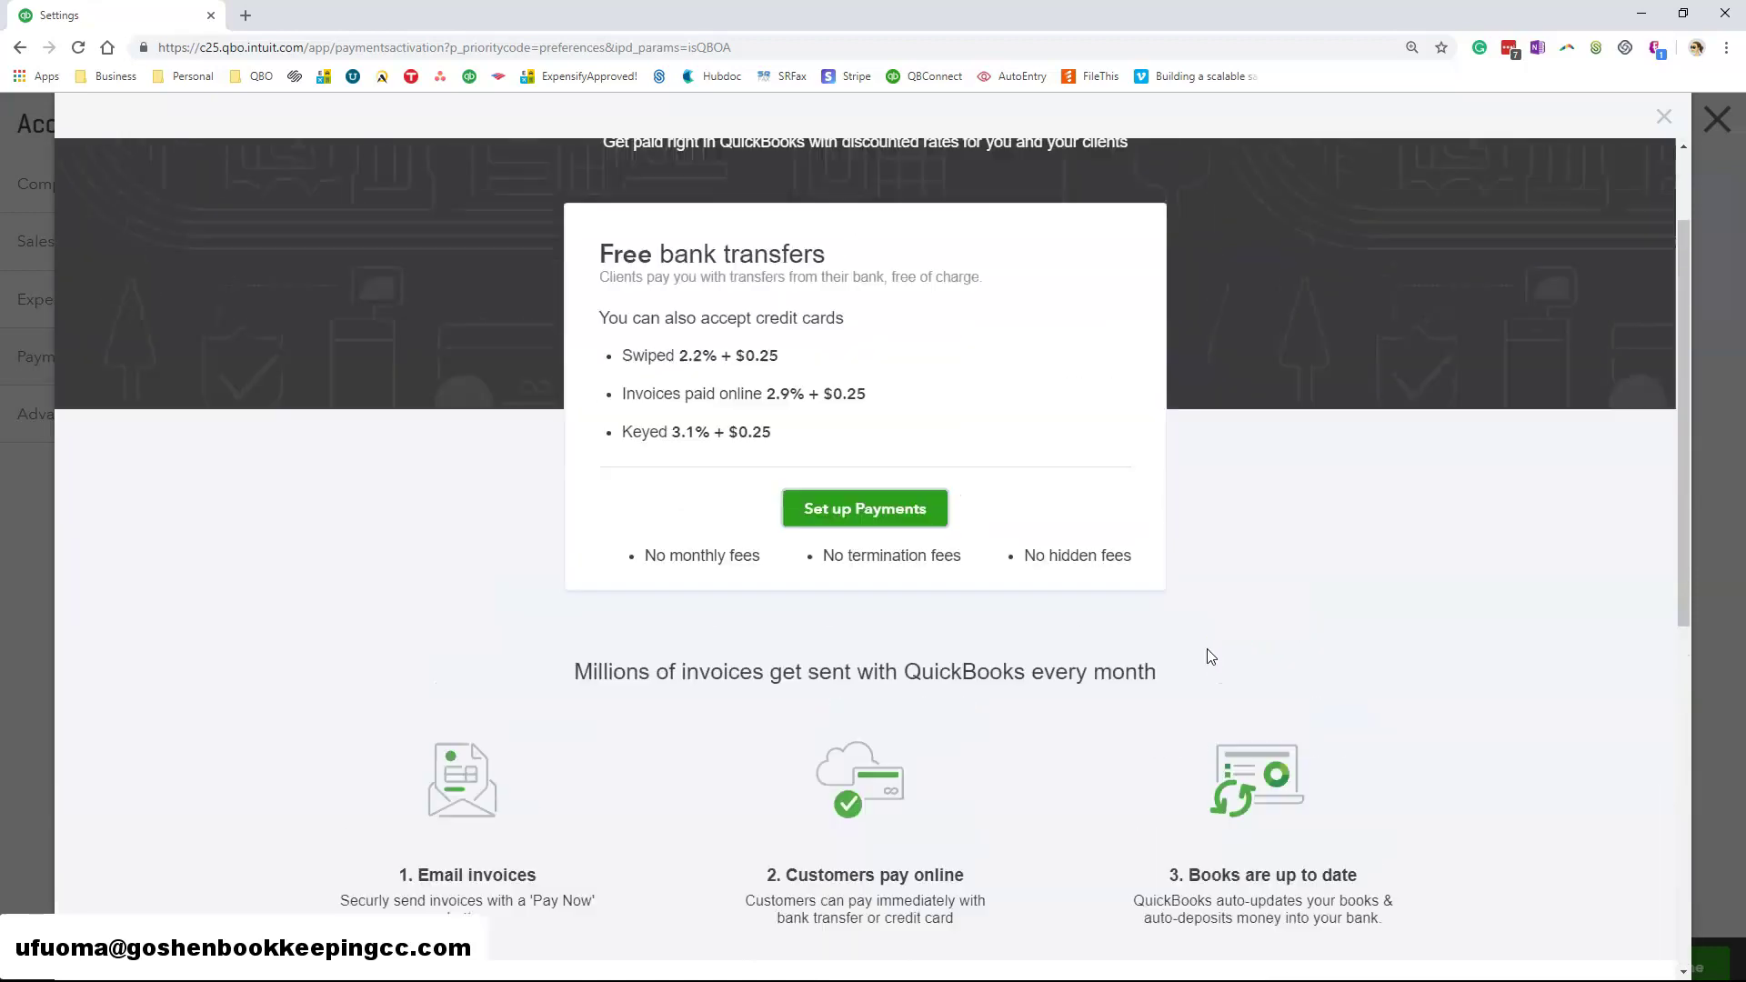
left_click(1656, 127)
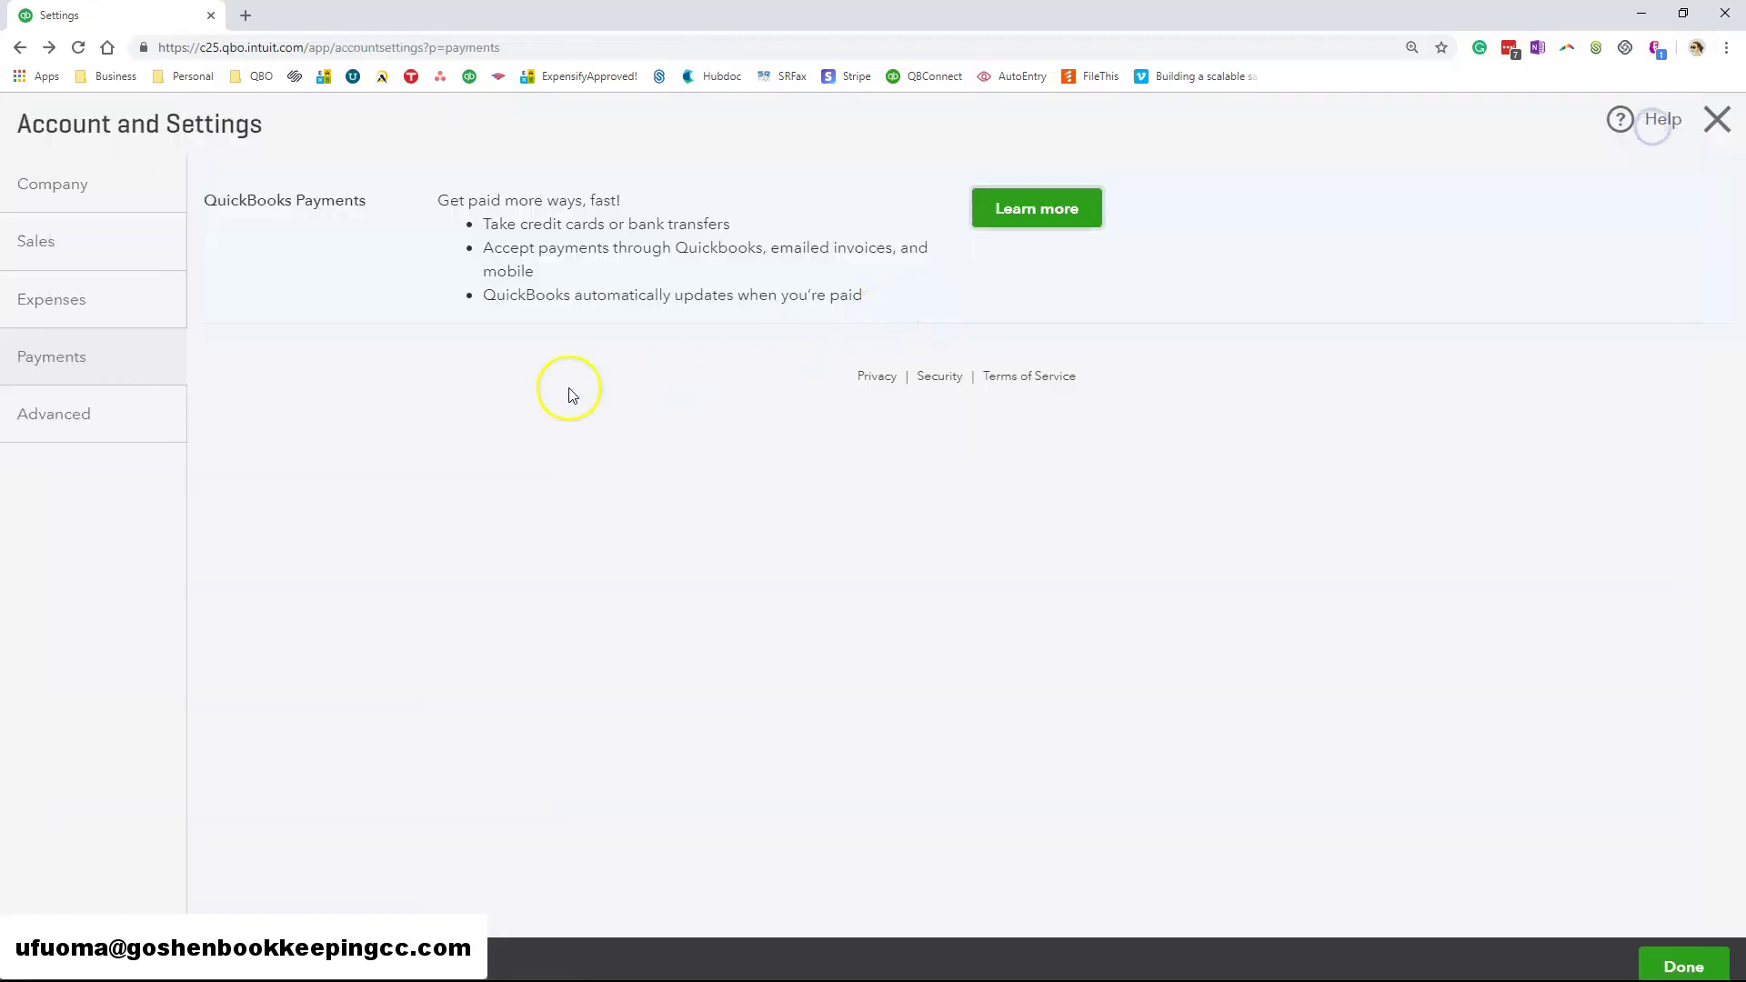
- In the advanced accounting settings, use January as first fiscal month, Same as fiscal year for income tax, and the Accrual method
left_click(101, 417)
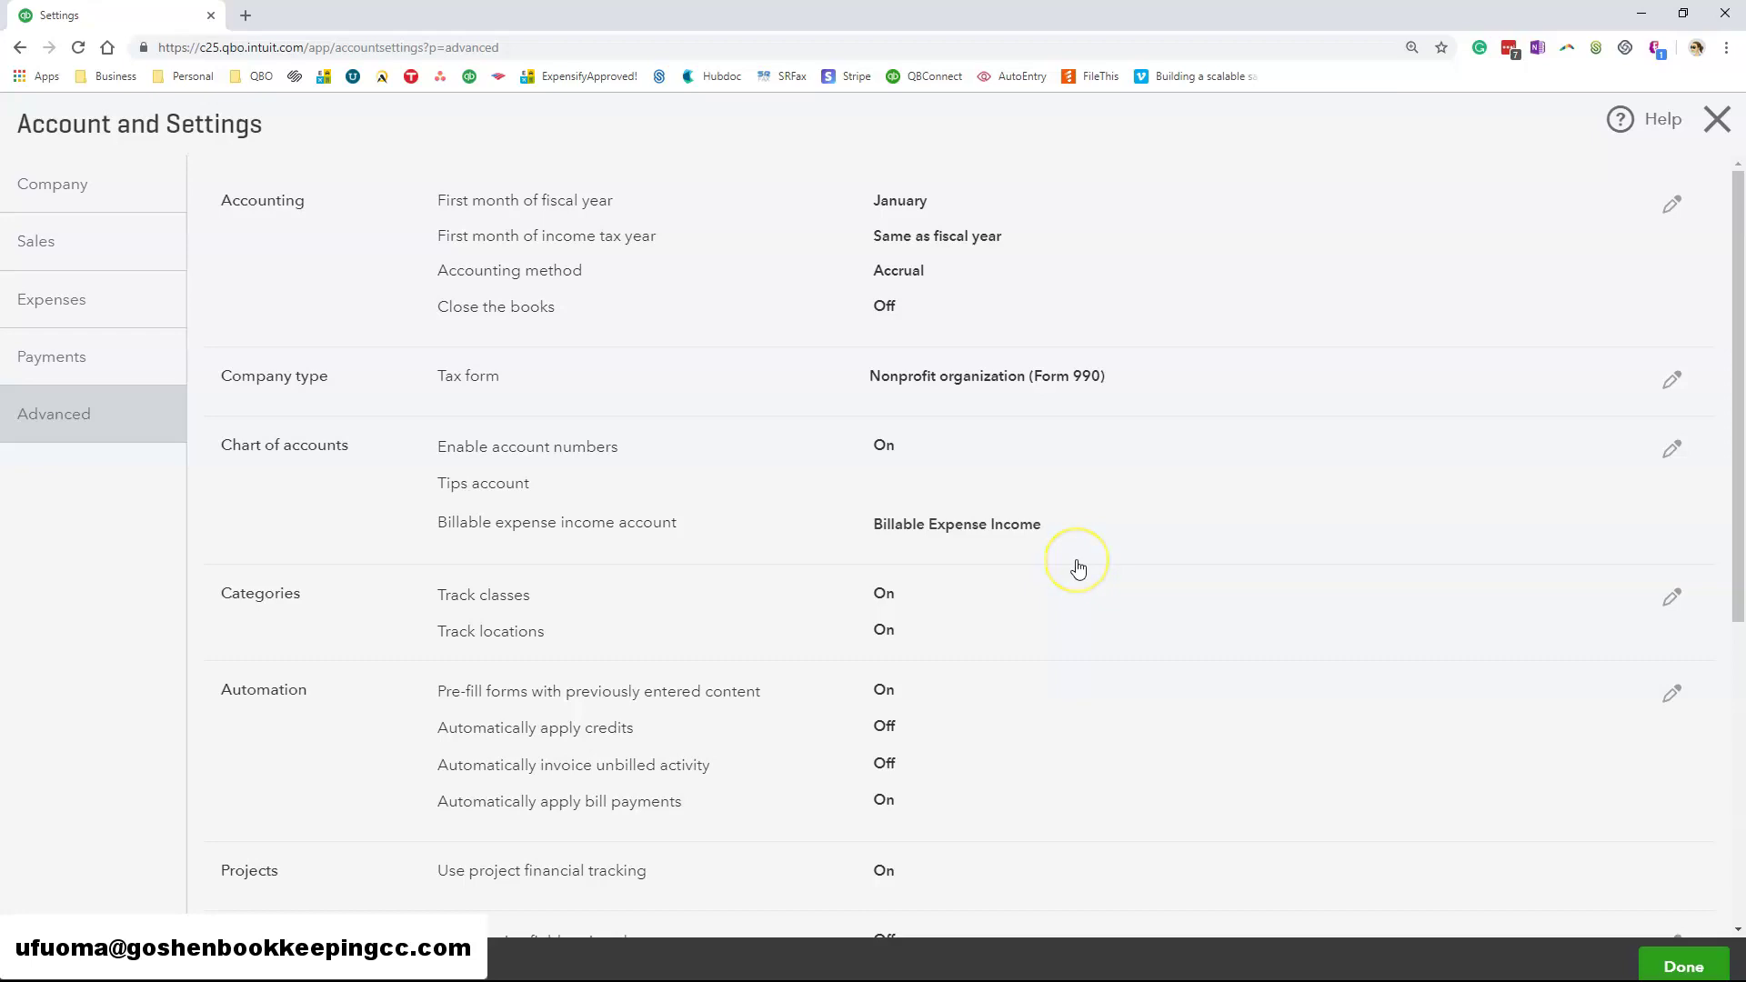
left_click(911, 202)
left_click(960, 208)
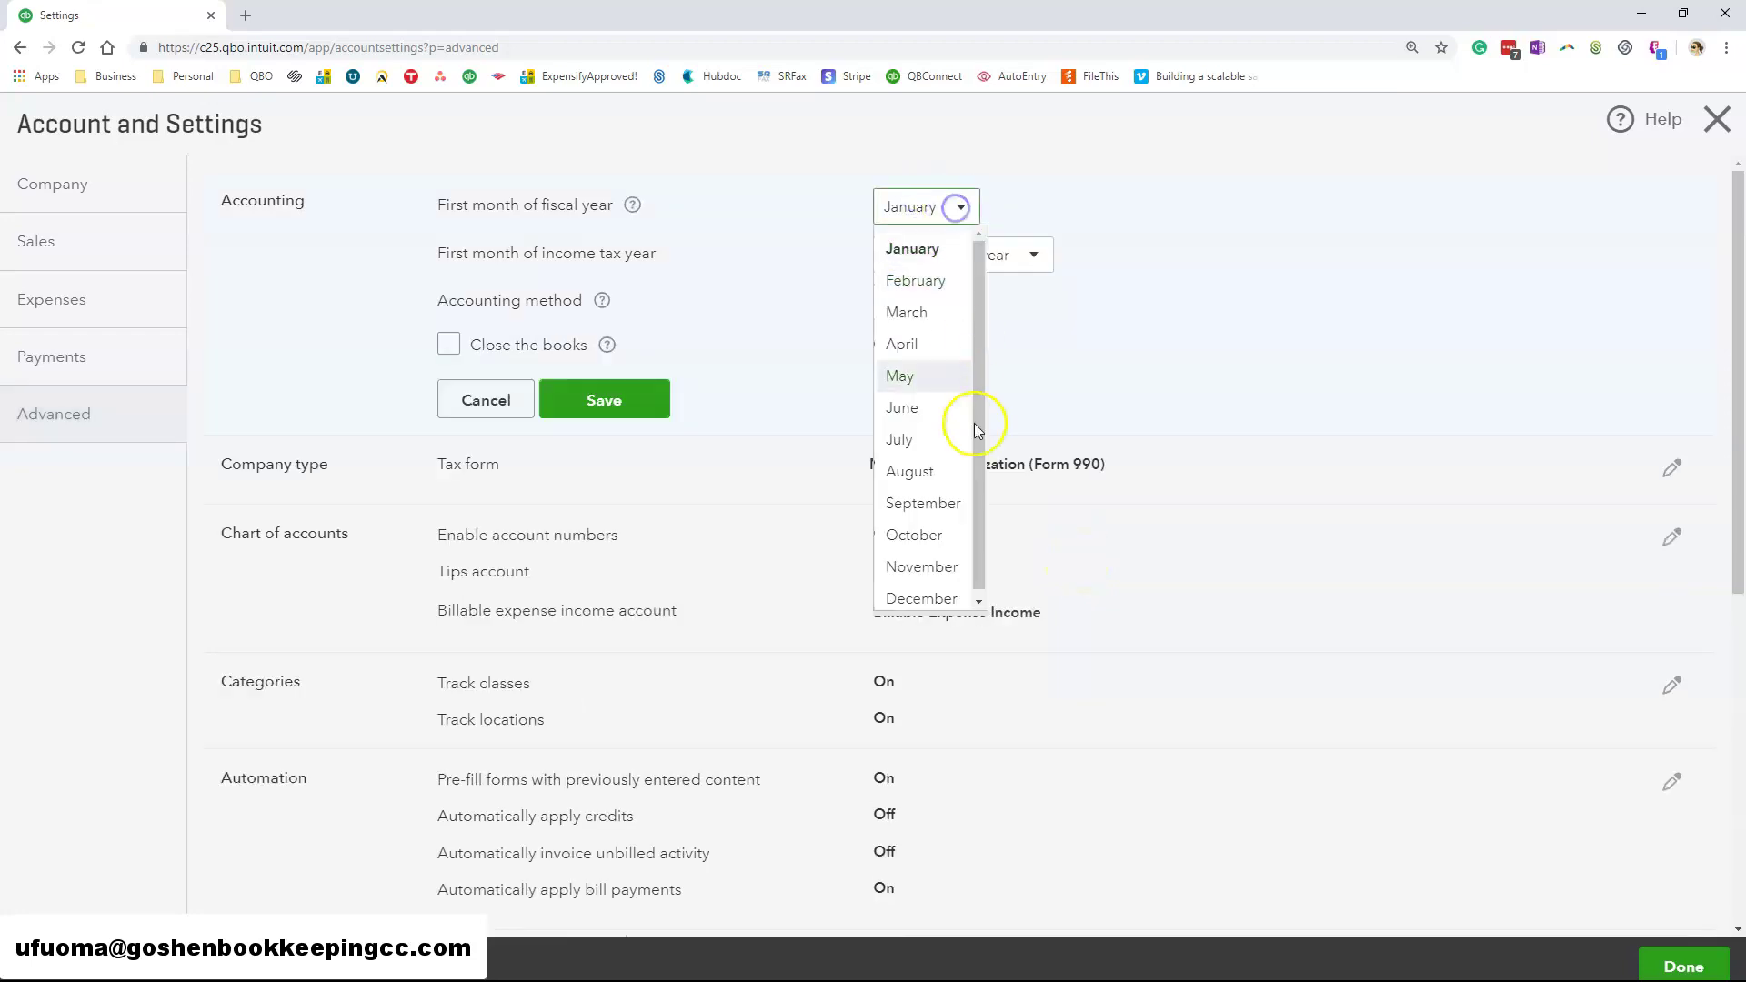
left_click(930, 242)
left_click(1020, 260)
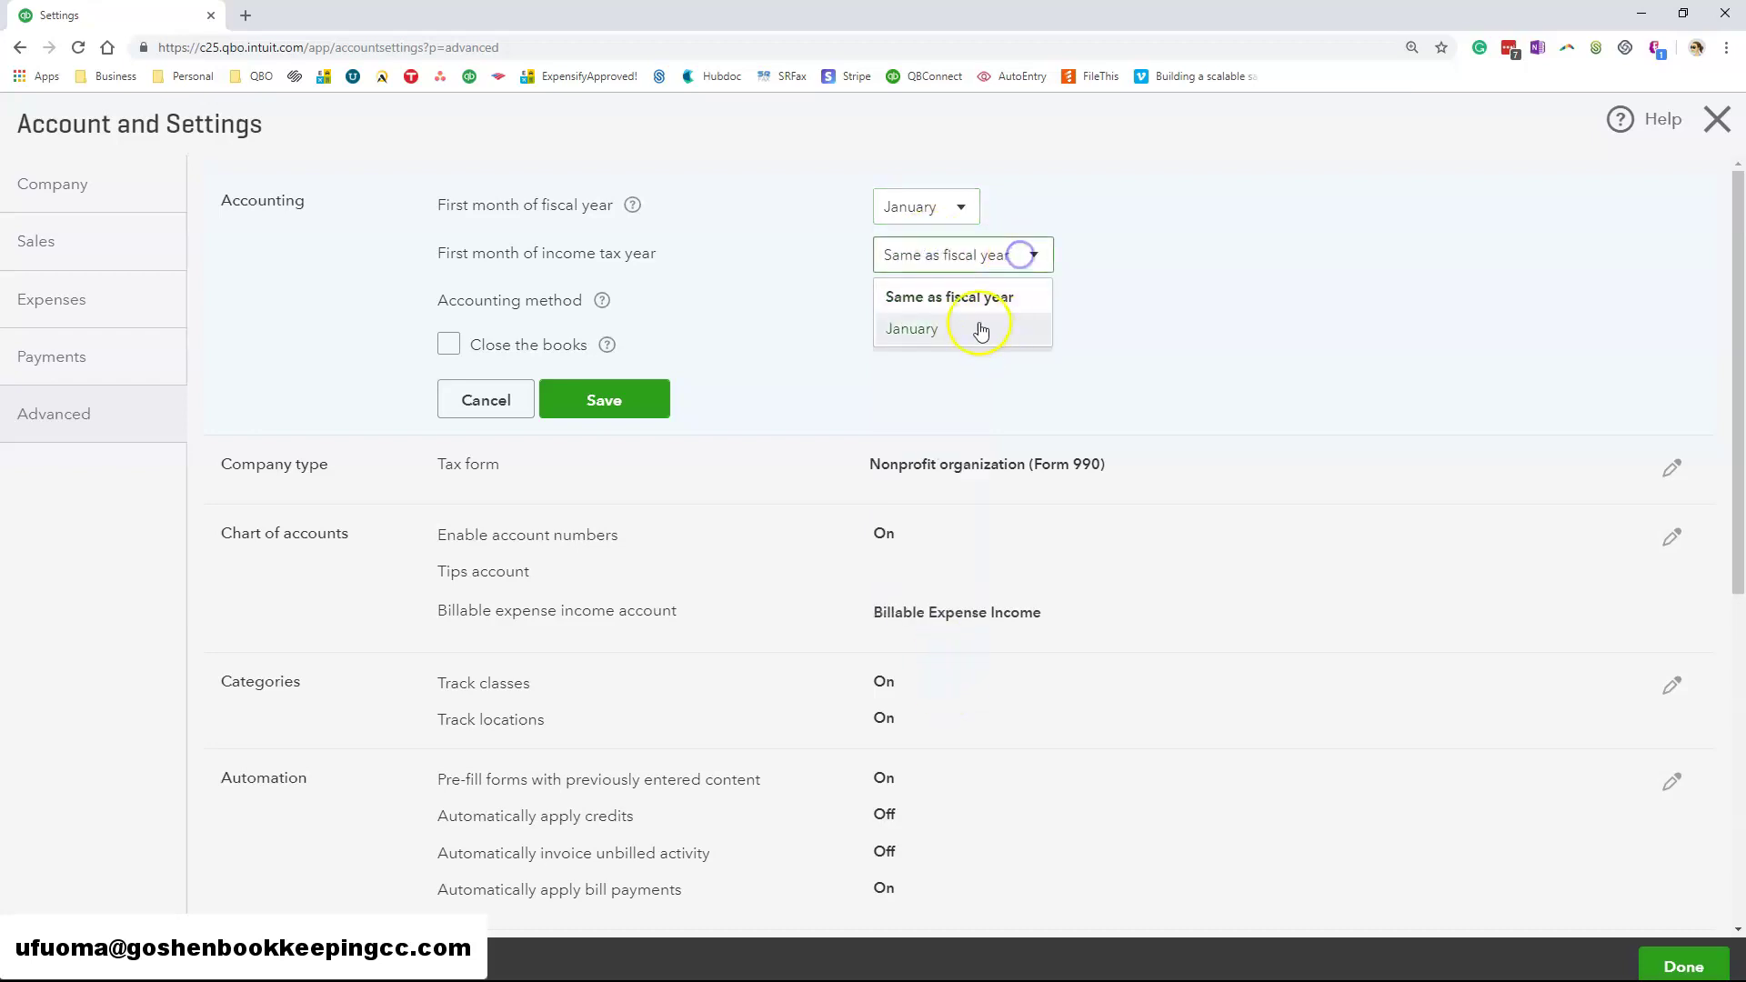
left_click(1171, 265)
left_click(950, 302)
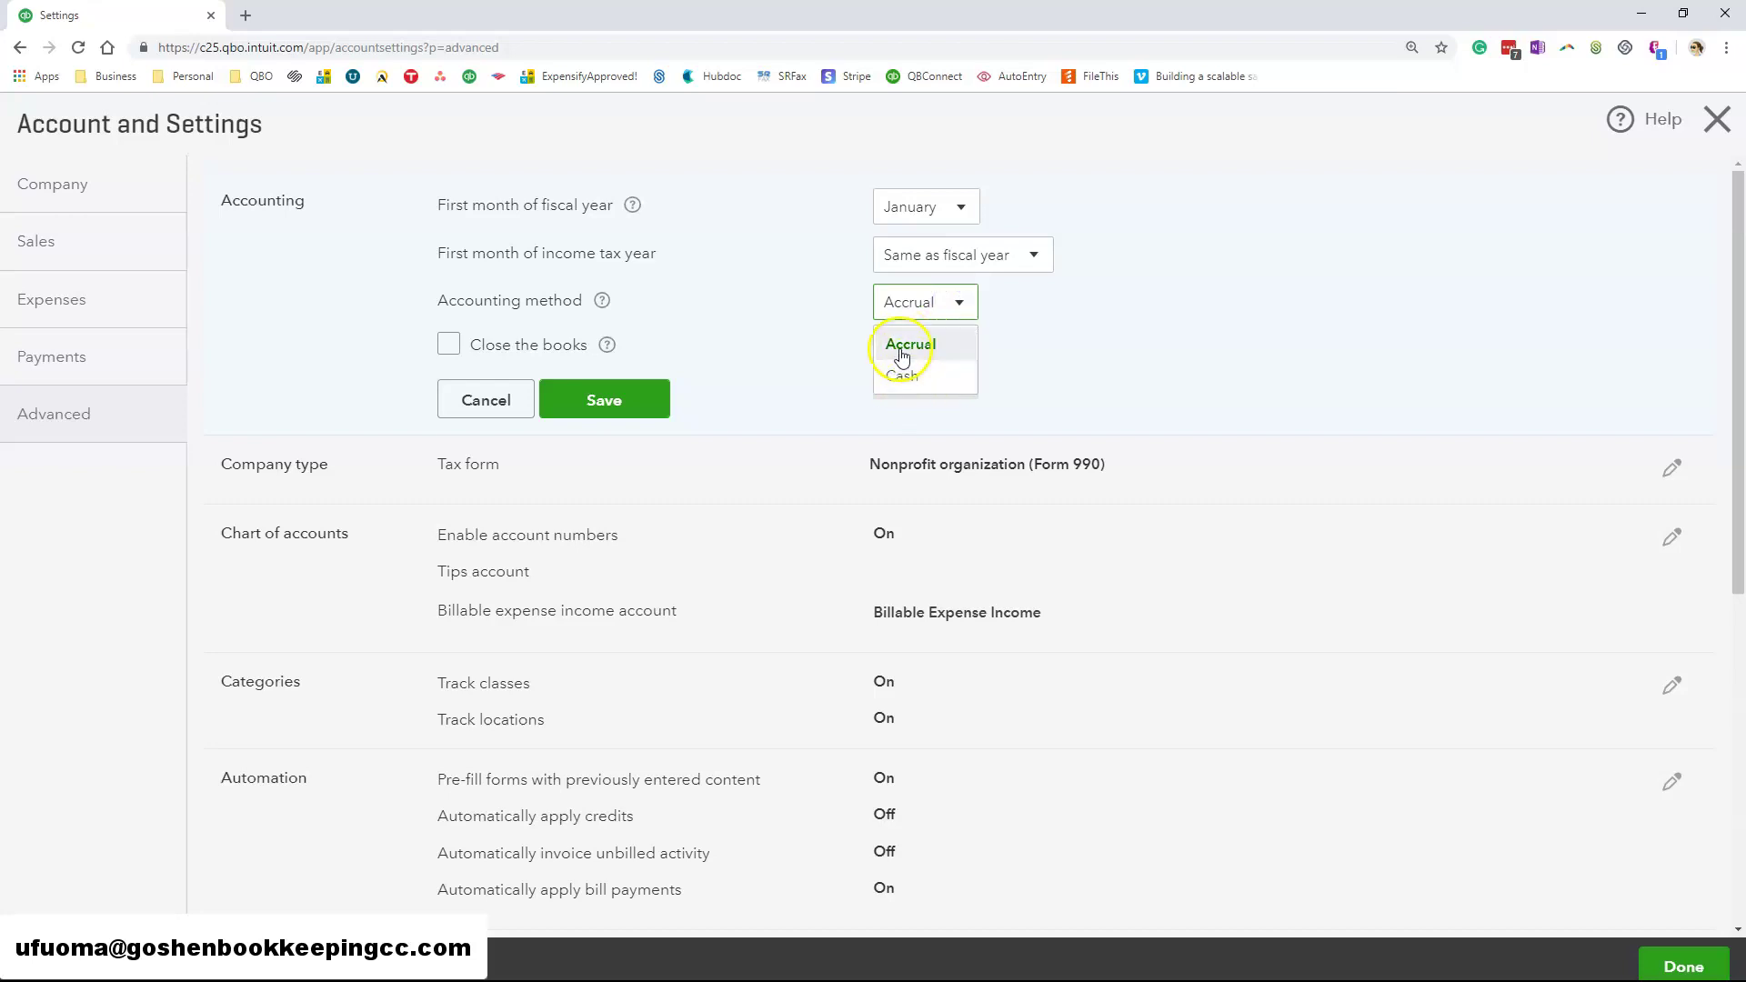
- Try closing the books with changes allowed after a warning and password, turn the option back off, and save the accounting settings
left_click(454, 348)
left_click(578, 412)
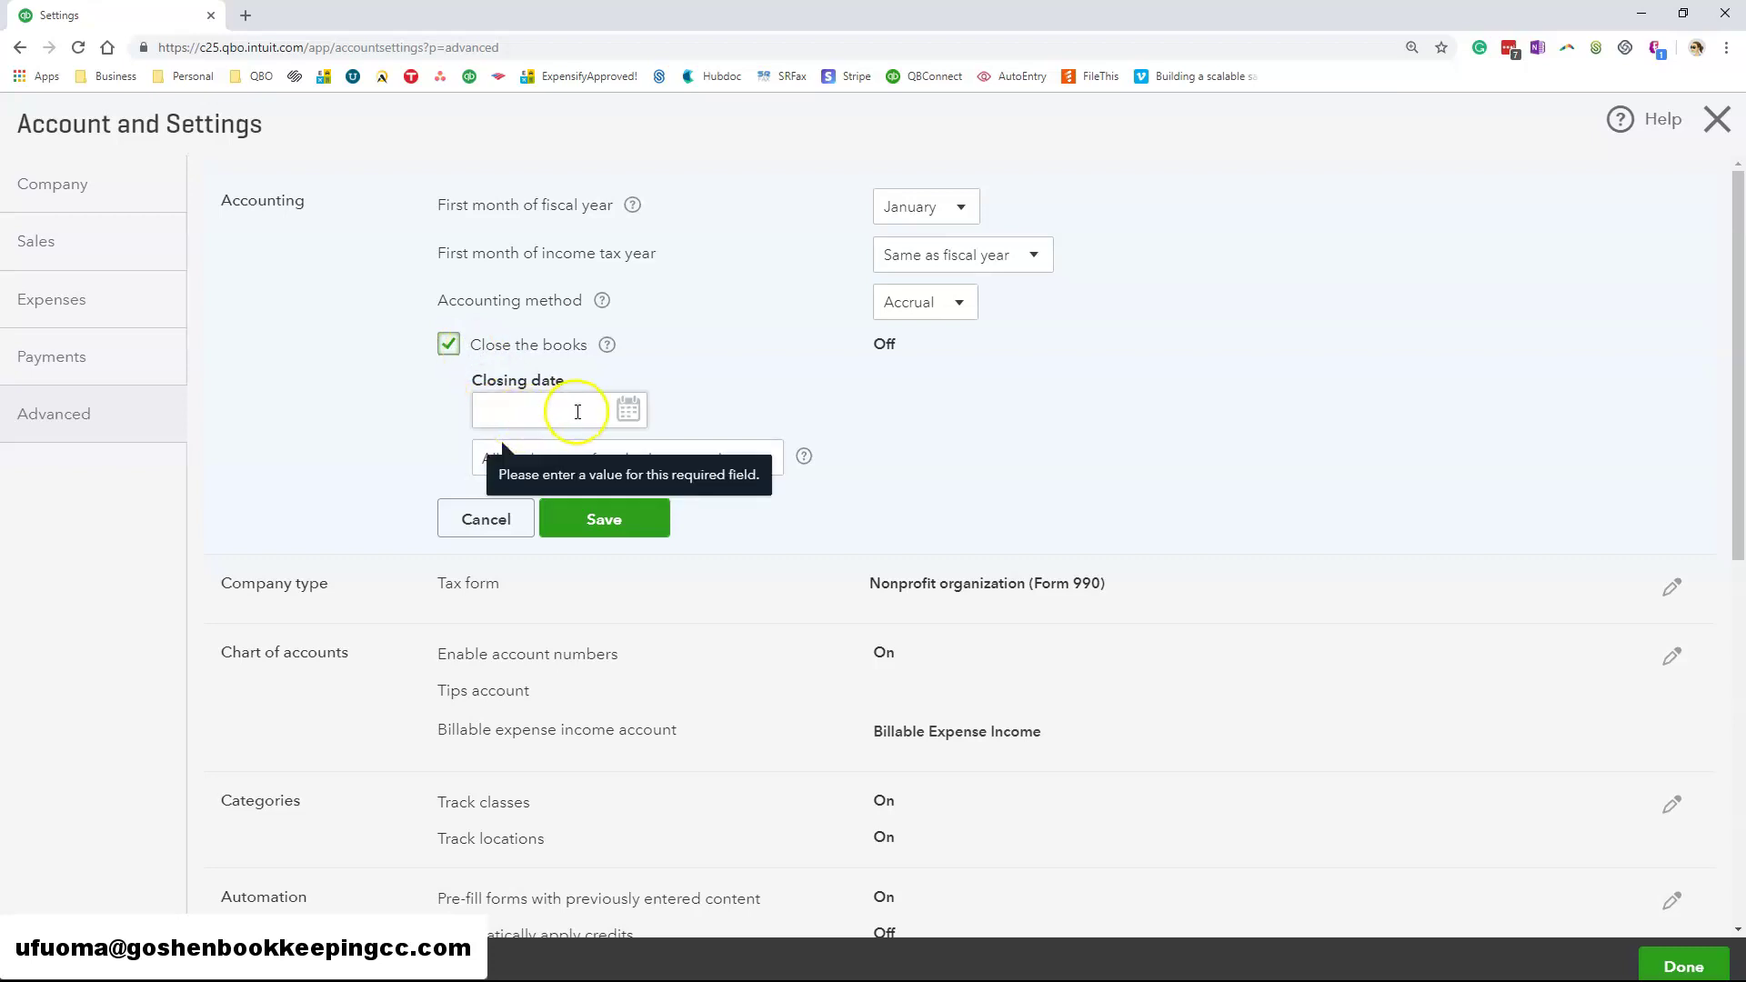
left_click(764, 459)
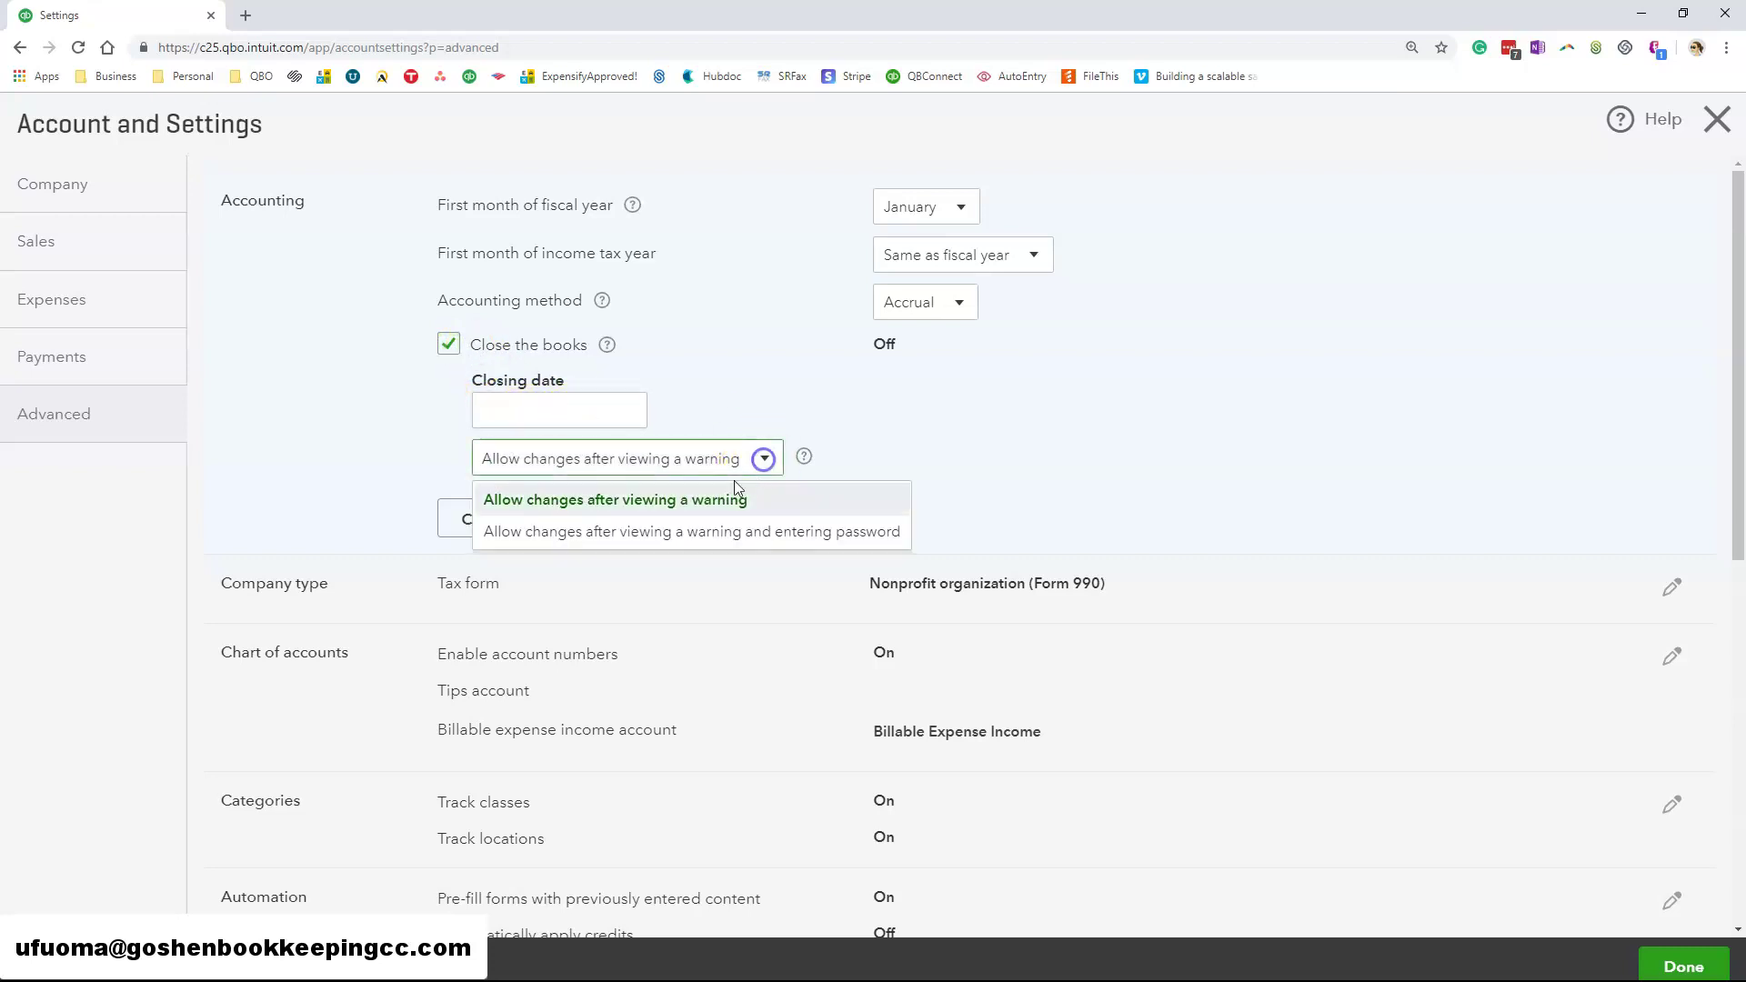
left_click(683, 537)
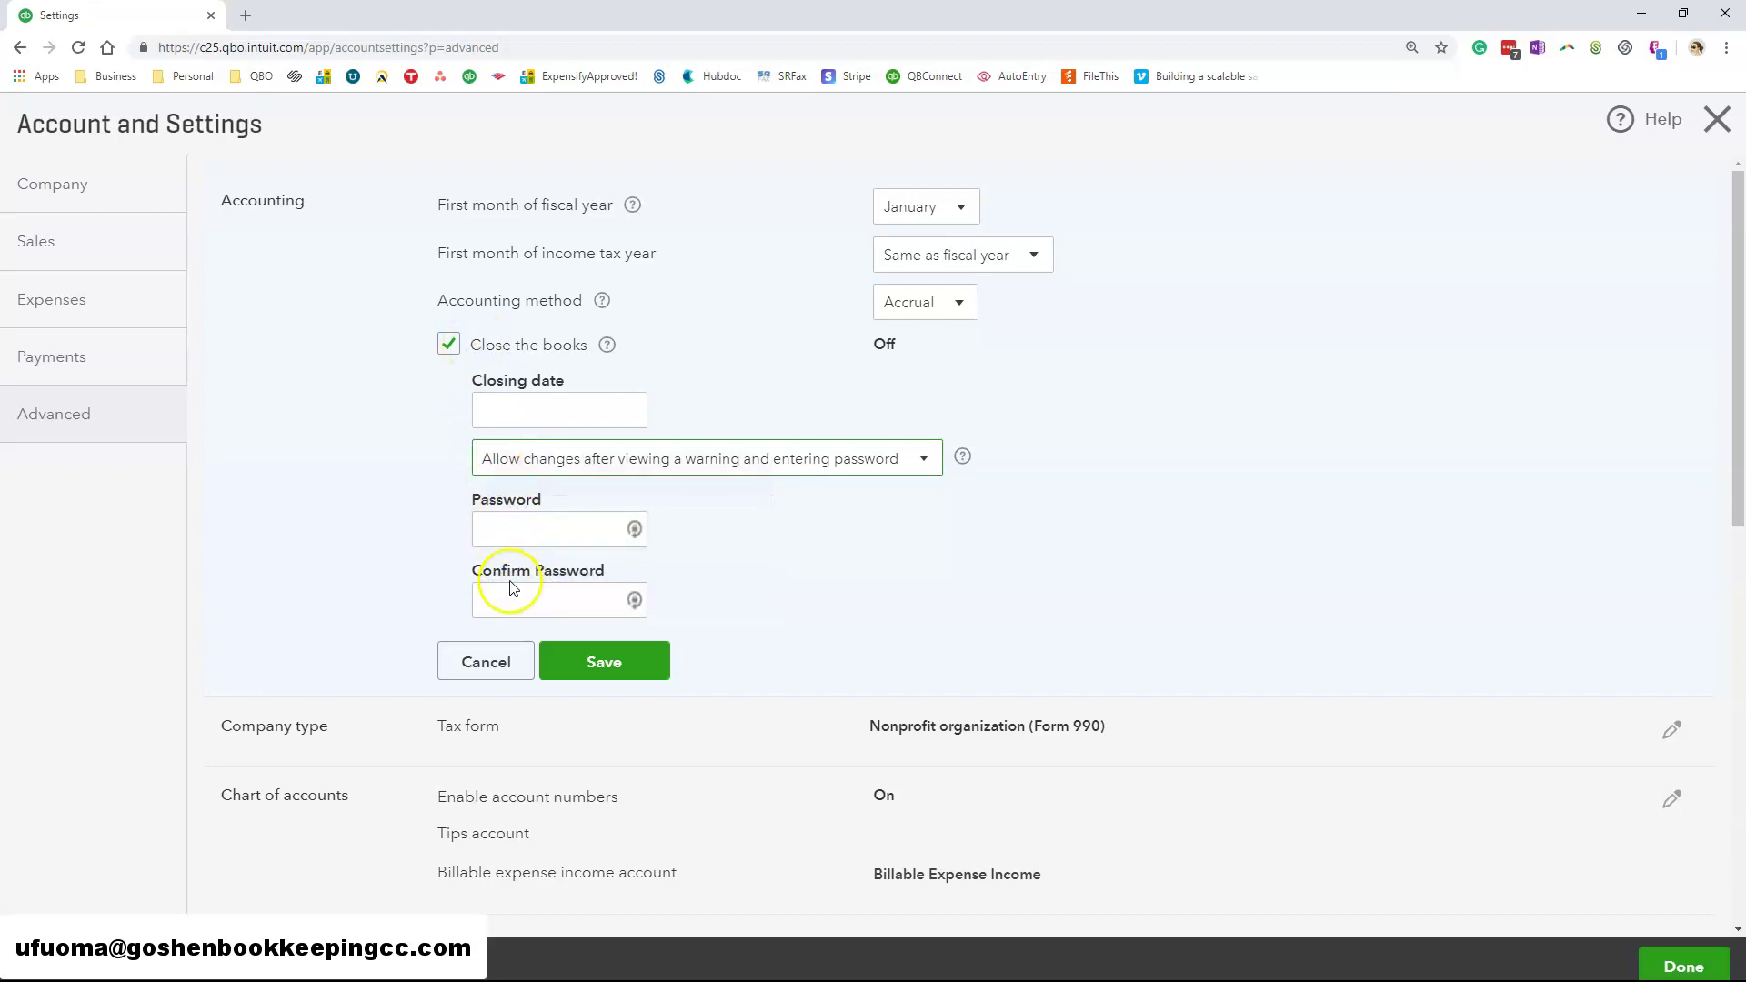
left_click(449, 345)
left_click(450, 345)
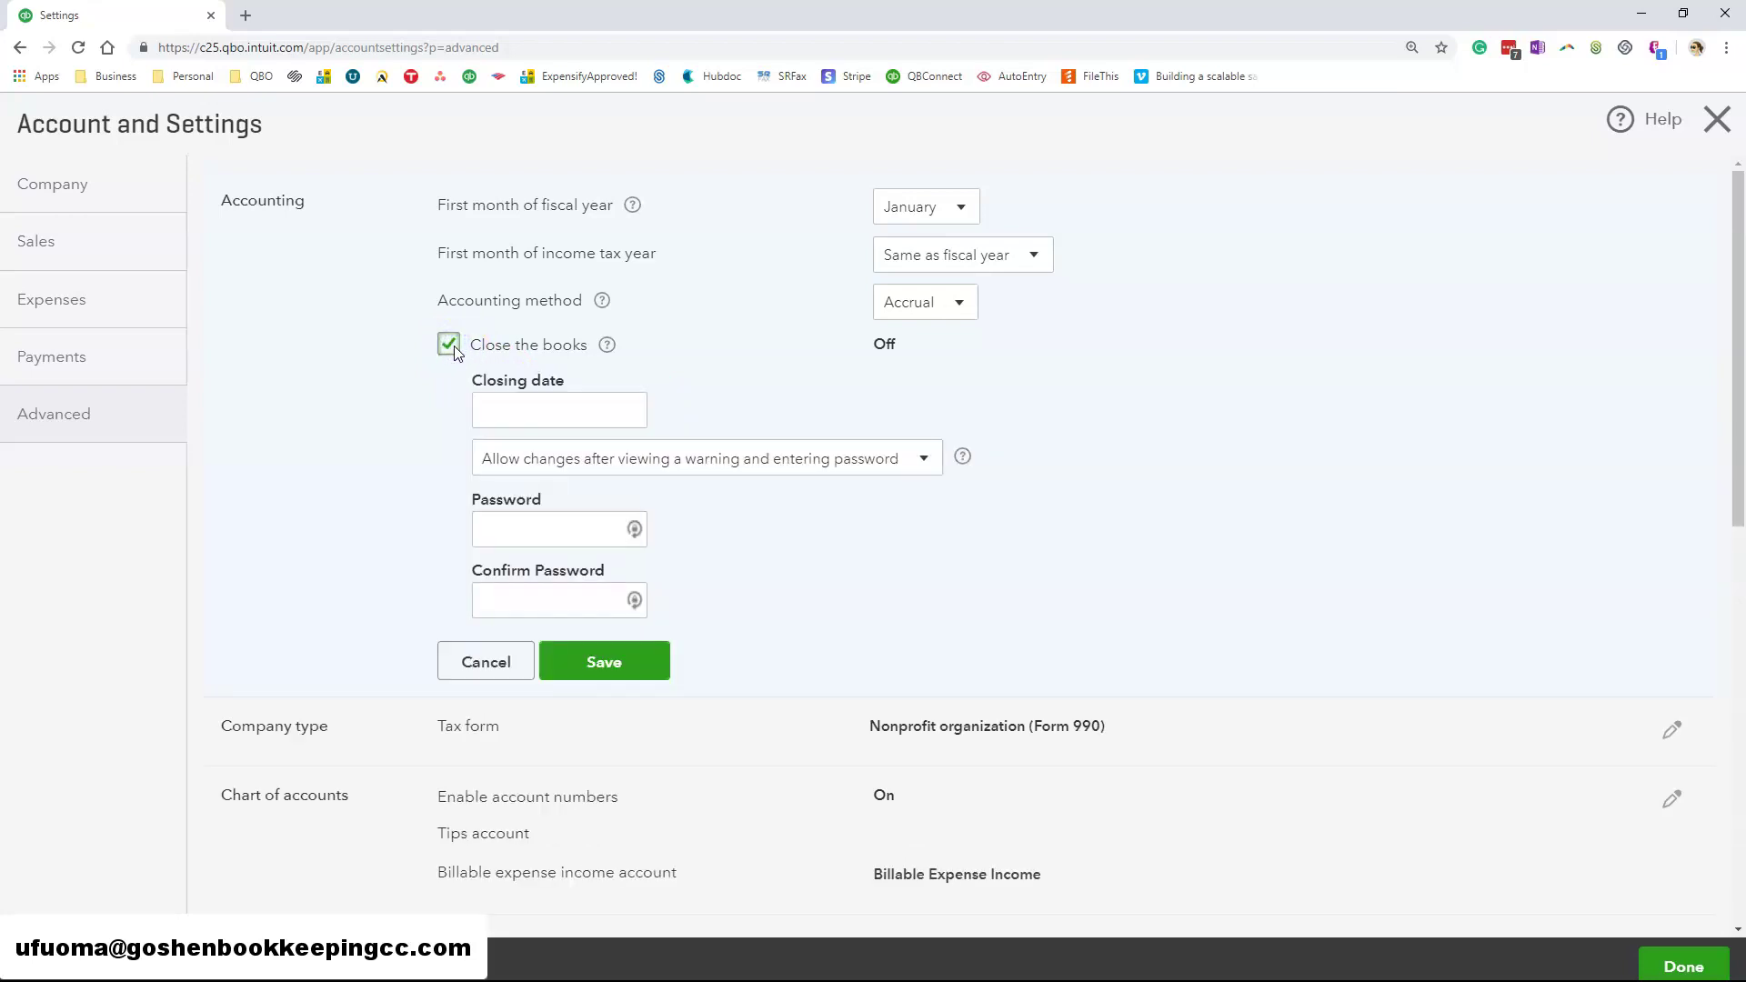
left_click(450, 346)
left_click(602, 408)
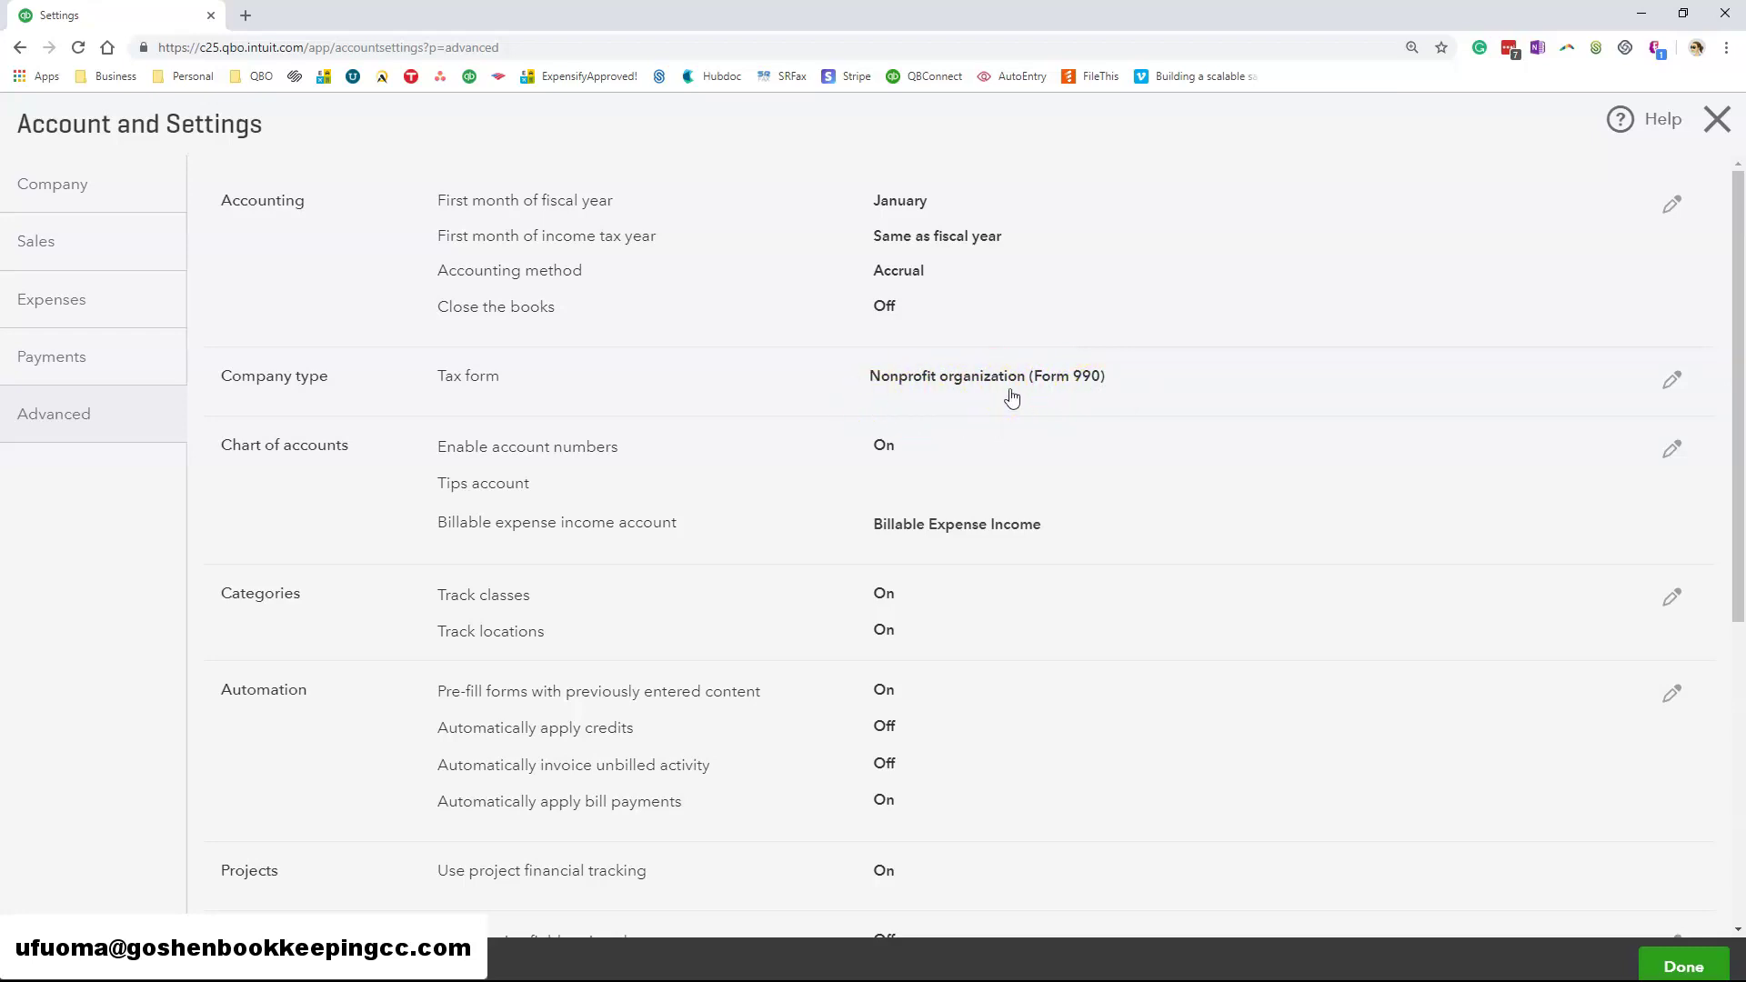
- Save the chart of accounts settings with account numbers enabled and shown, and Billable Expense Income as the billable expense income account
left_click(771, 486)
scroll(772, 482, "down", 1)
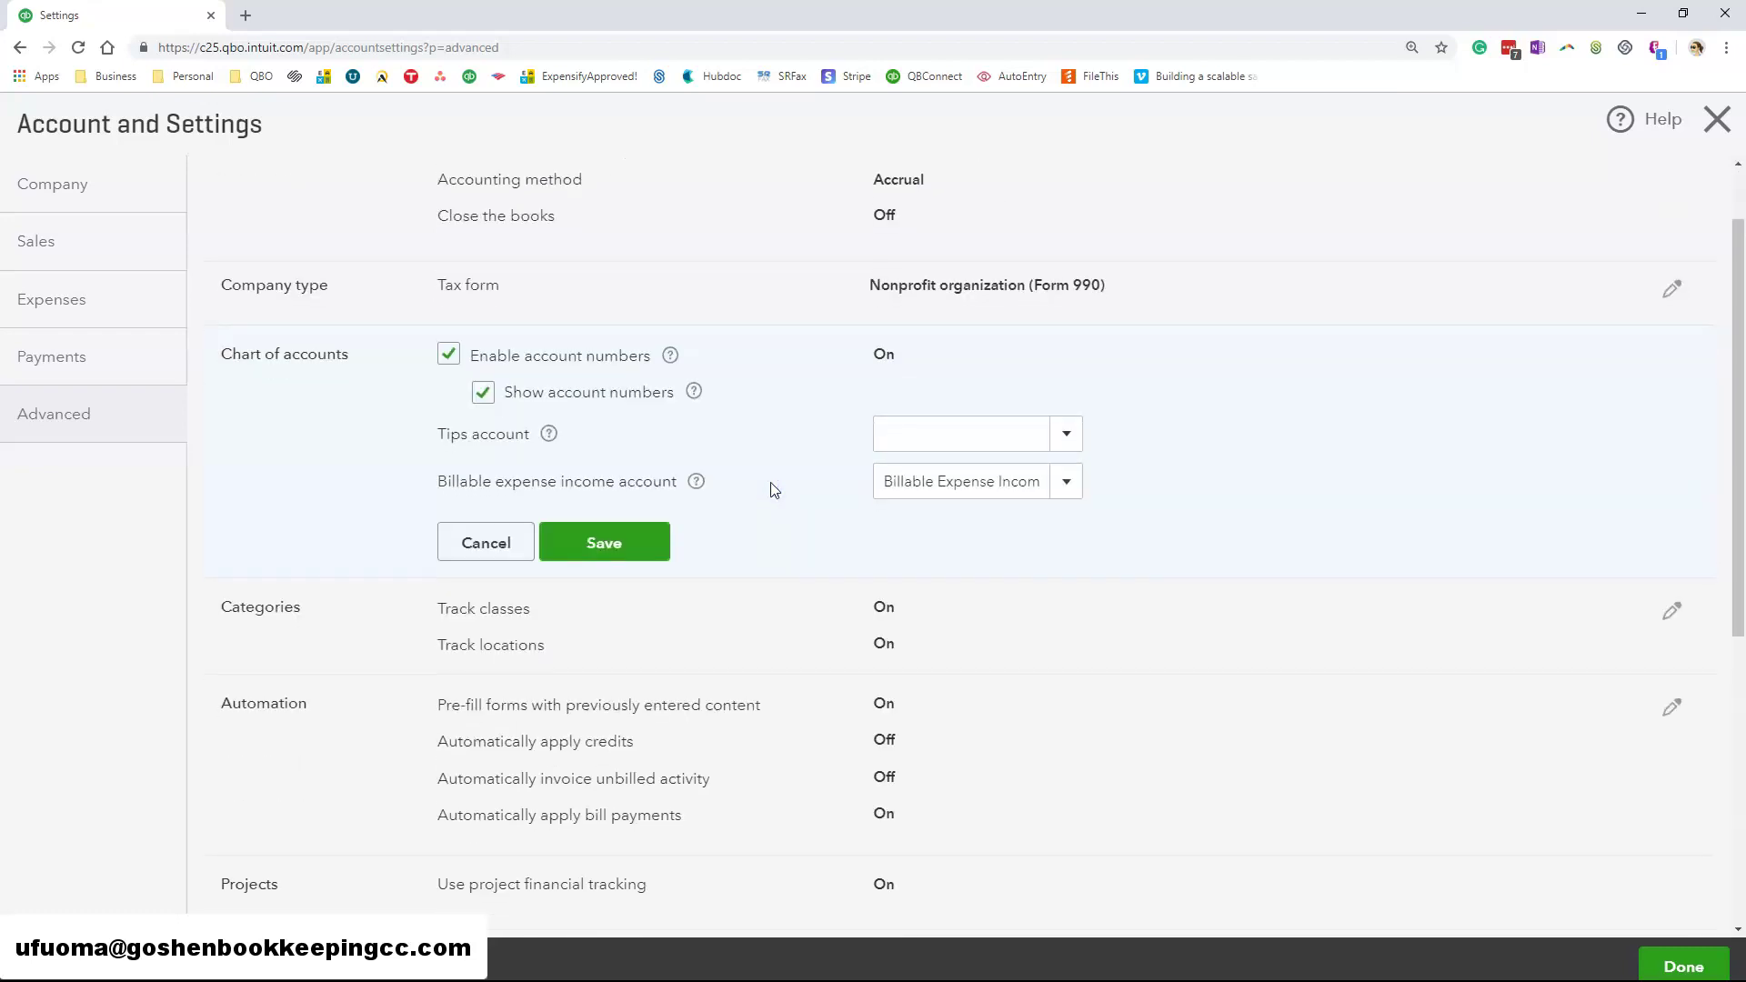
left_click(446, 357)
left_click(447, 356)
left_click(483, 392)
left_click(1067, 483)
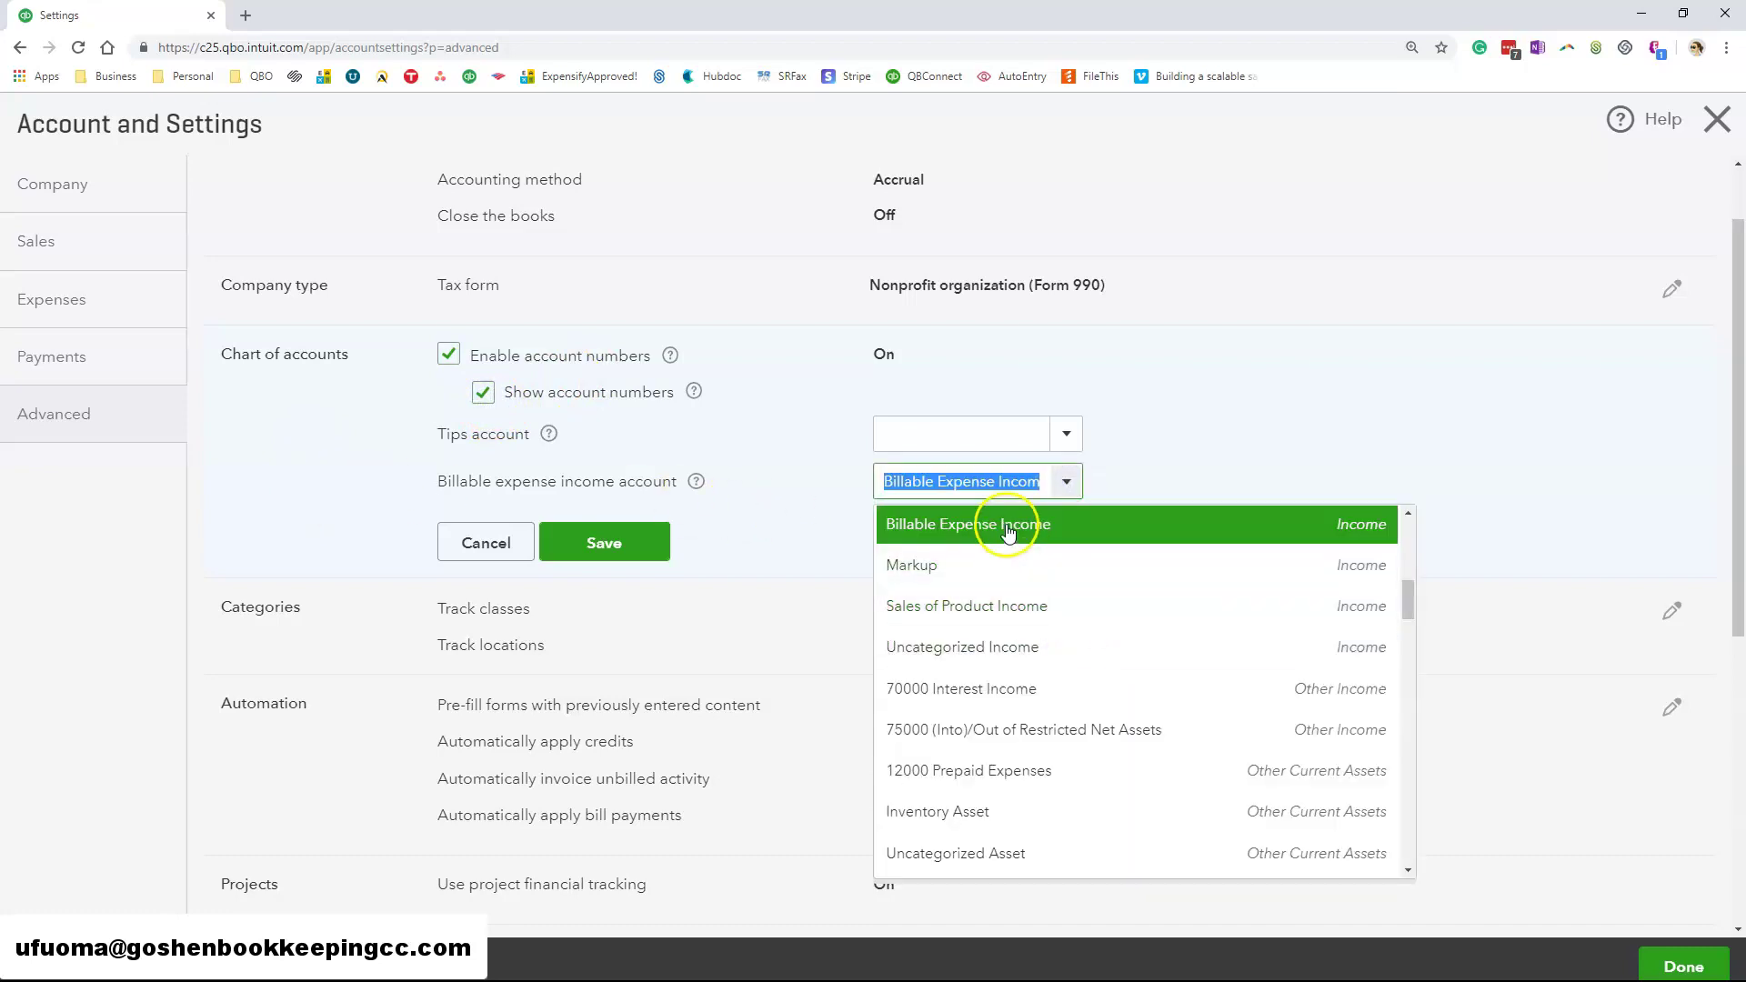
left_click(1203, 442)
left_click(604, 543)
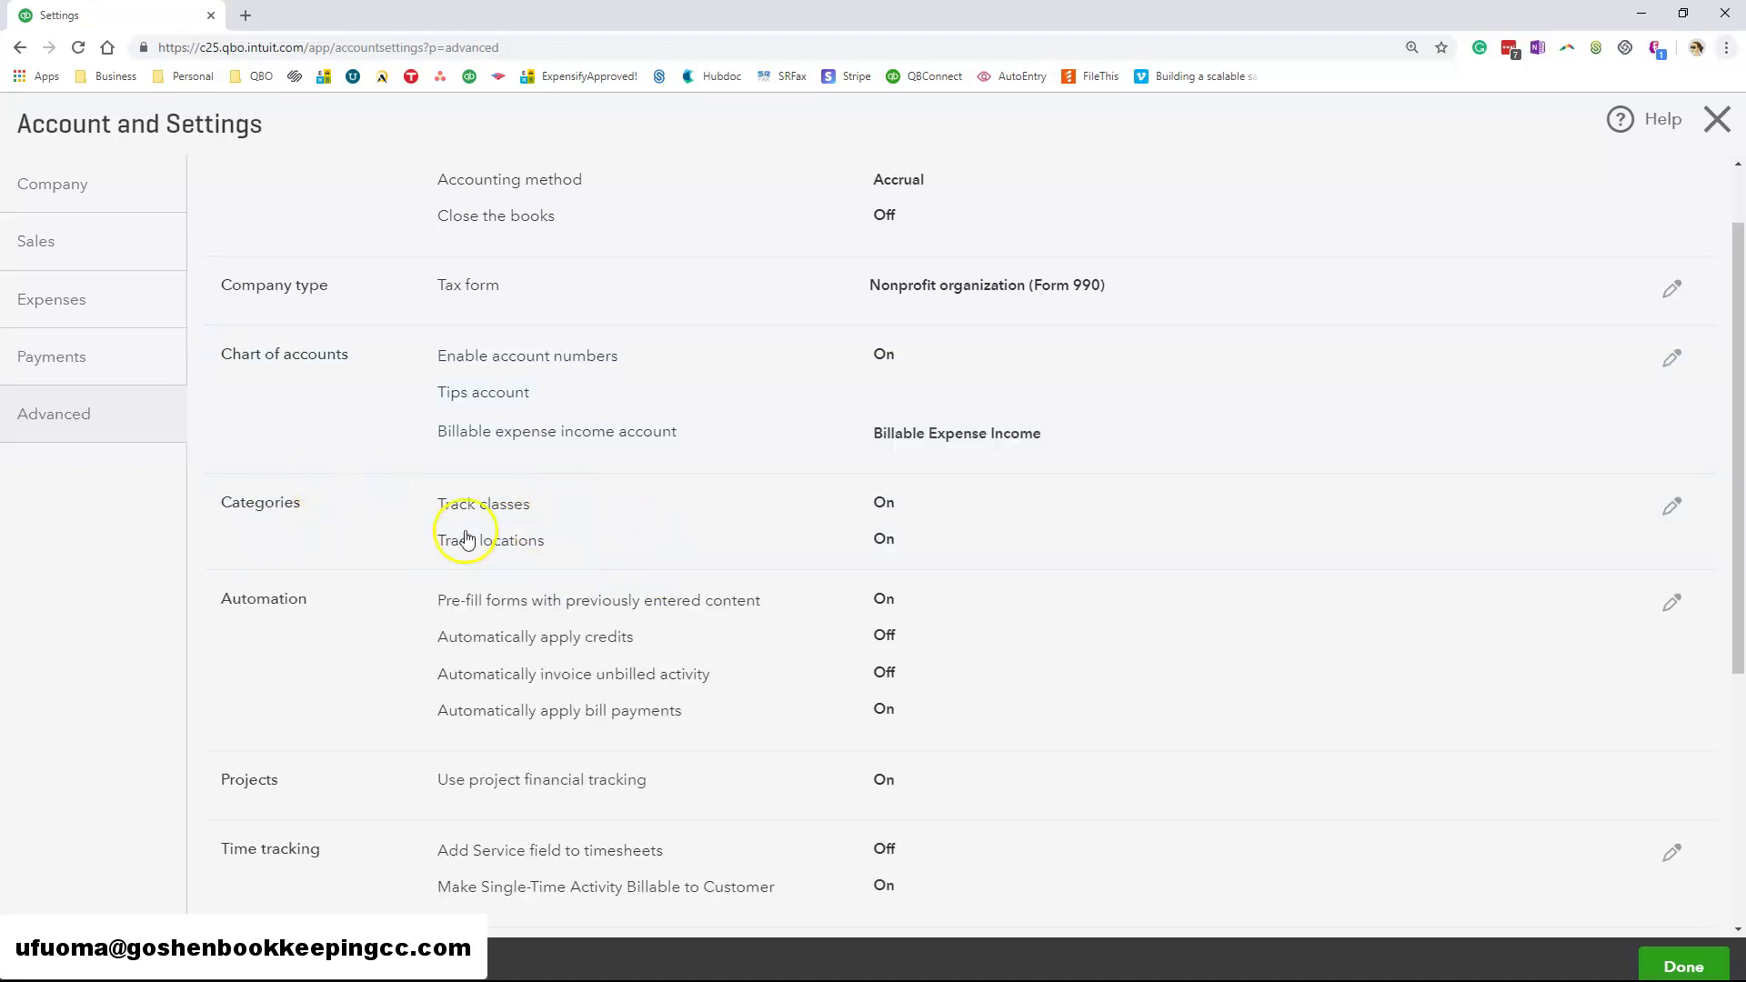
- In the category settings, keep class tracking on with the unassigned-class warning, and assign classes One to each row in transaction
left_click(718, 524)
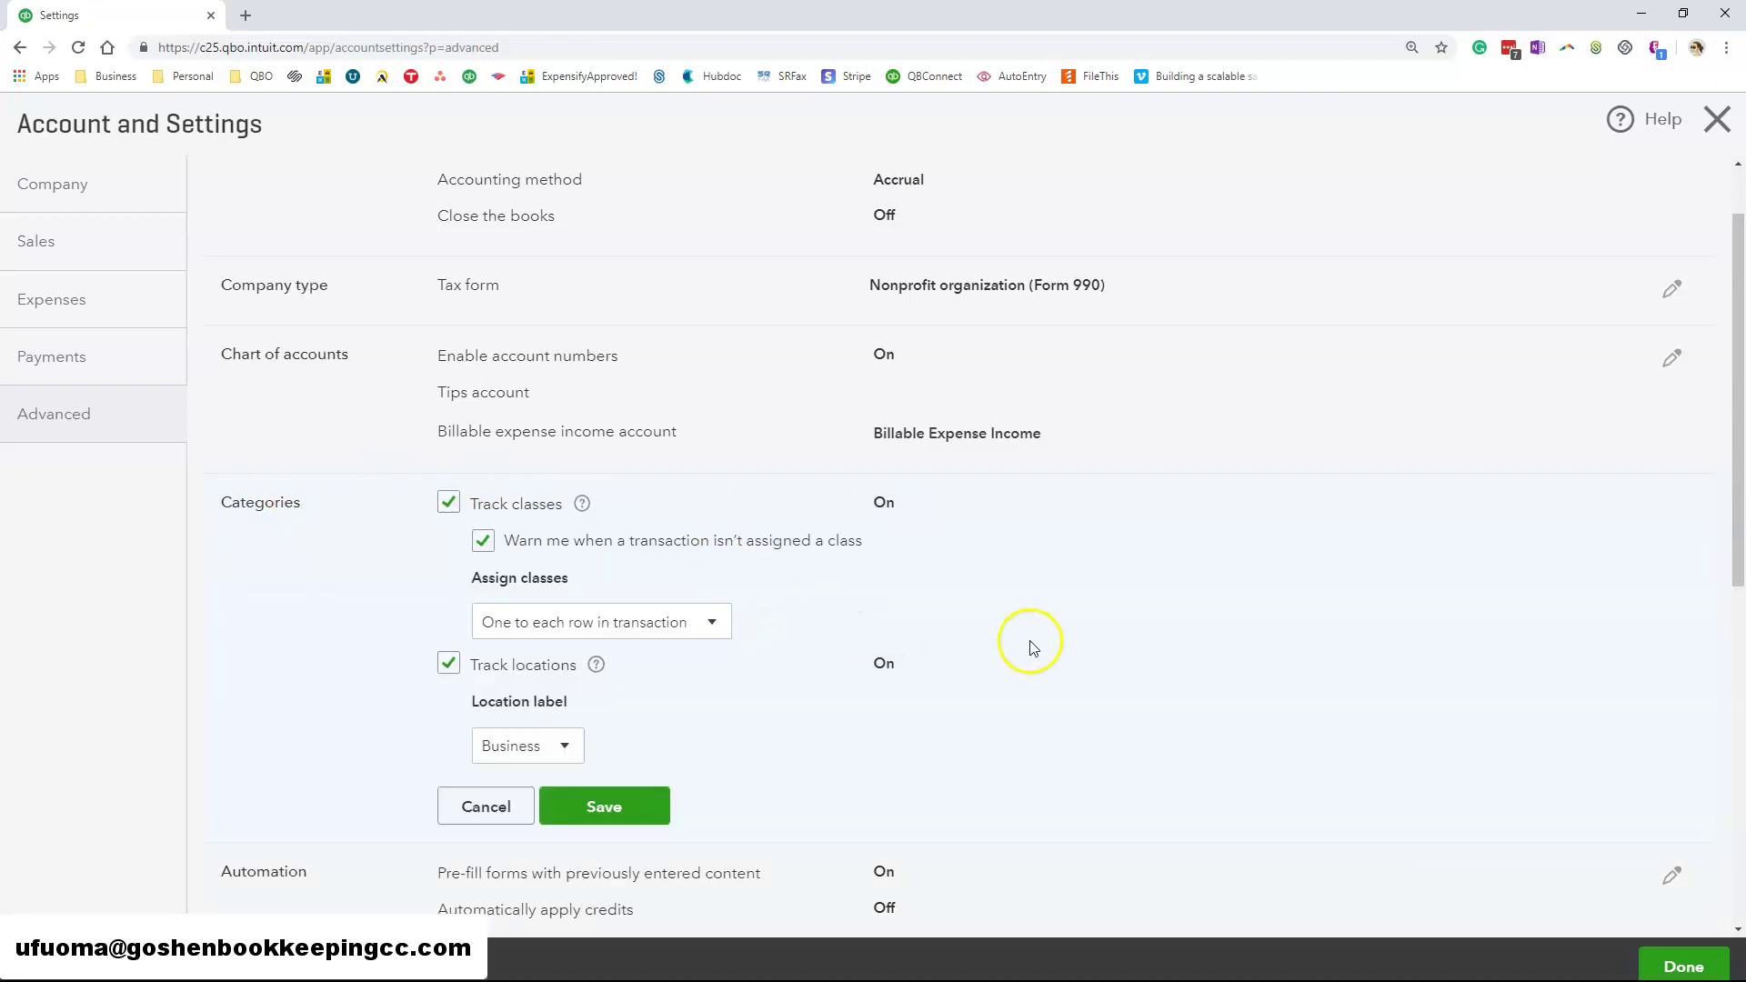
scroll(1034, 644, "down", 4)
scroll(1033, 646, "up", 2)
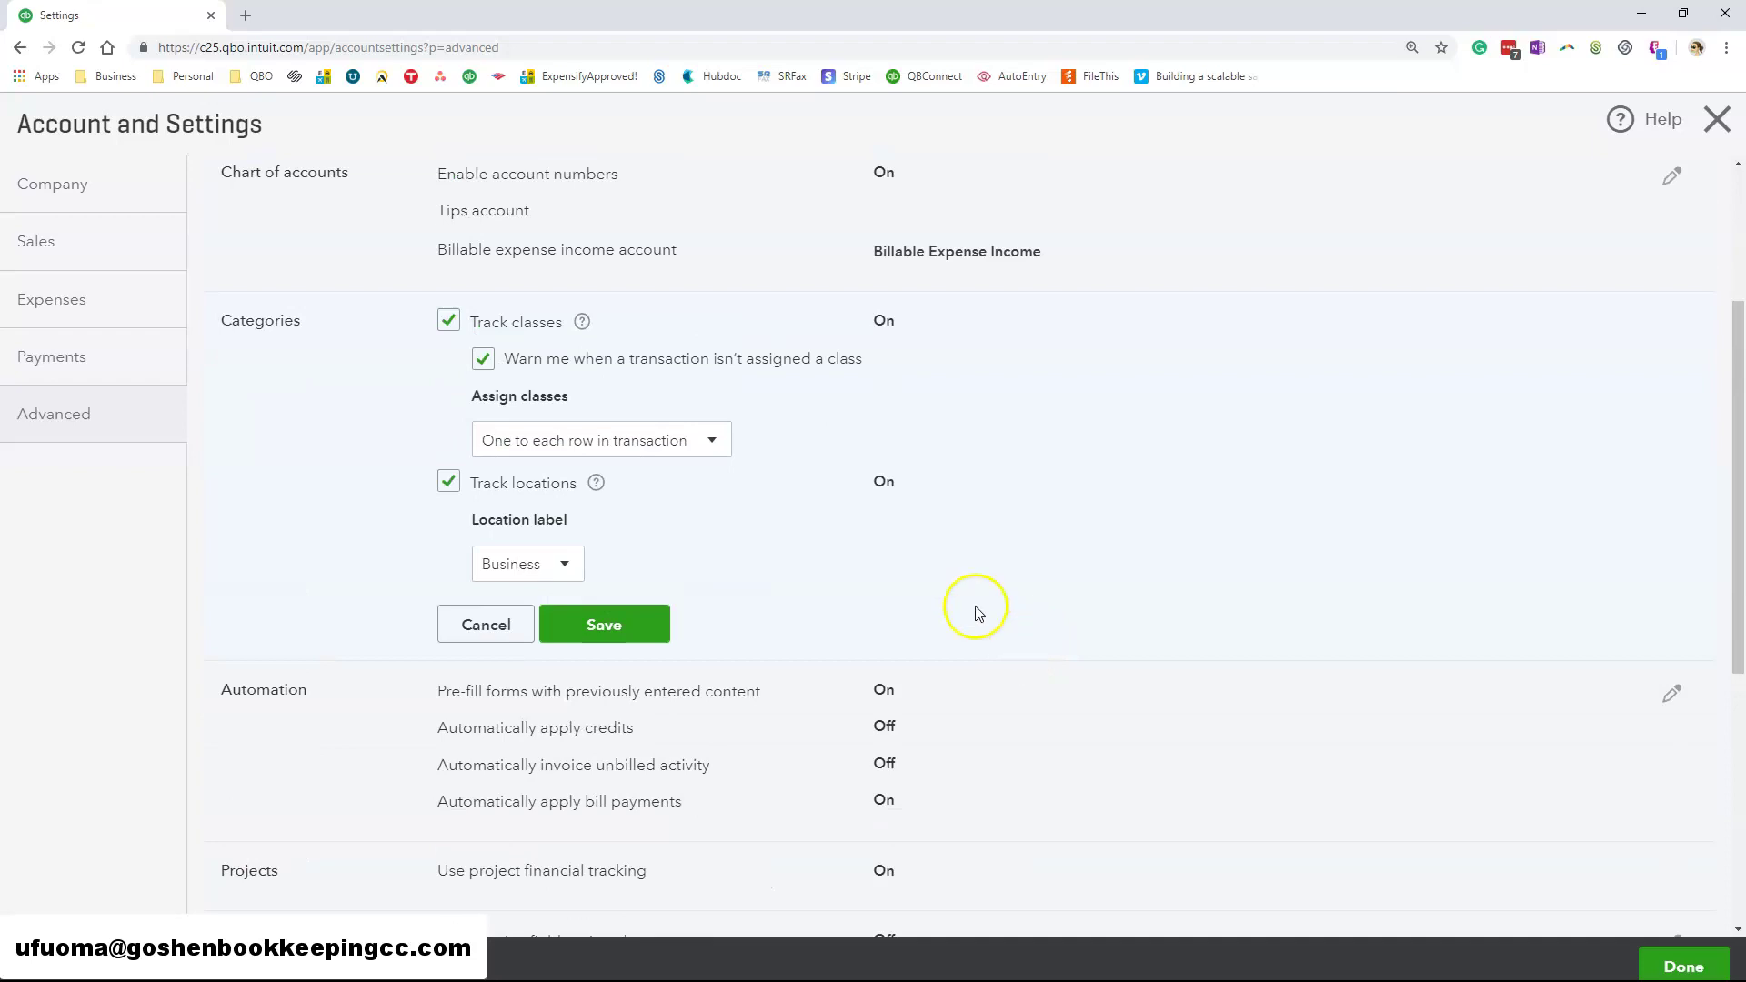
left_click(446, 324)
left_click(446, 323)
left_click(692, 443)
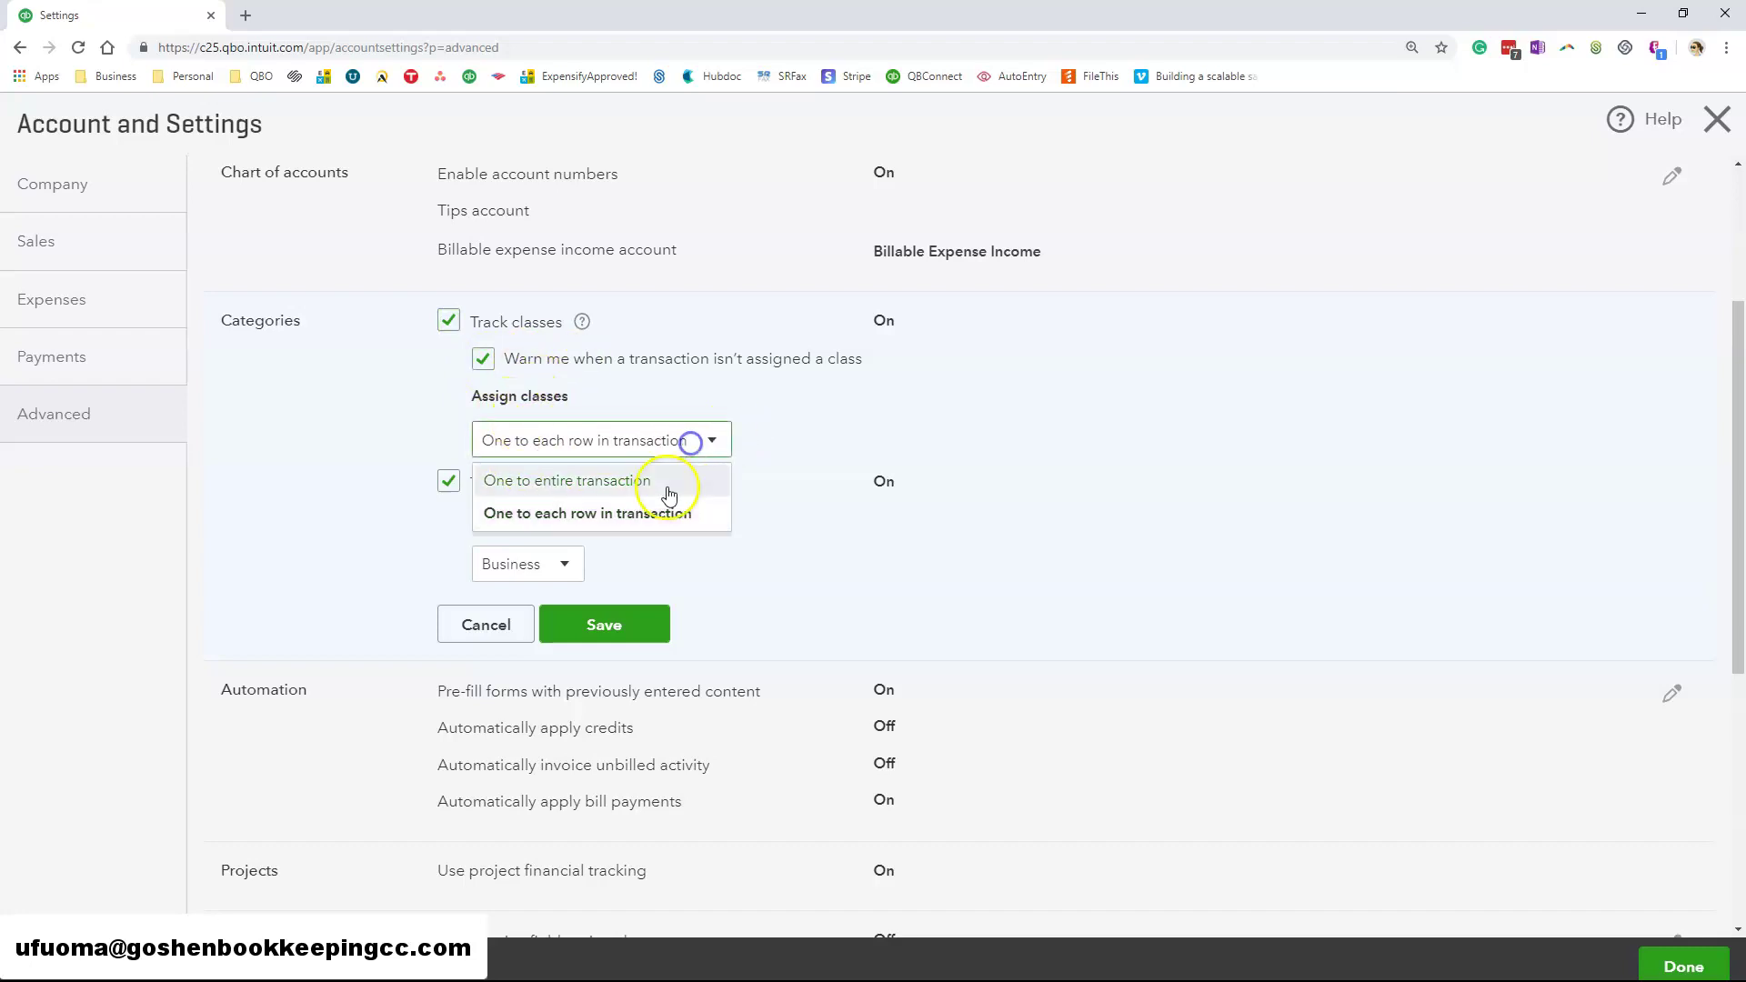
left_click(637, 513)
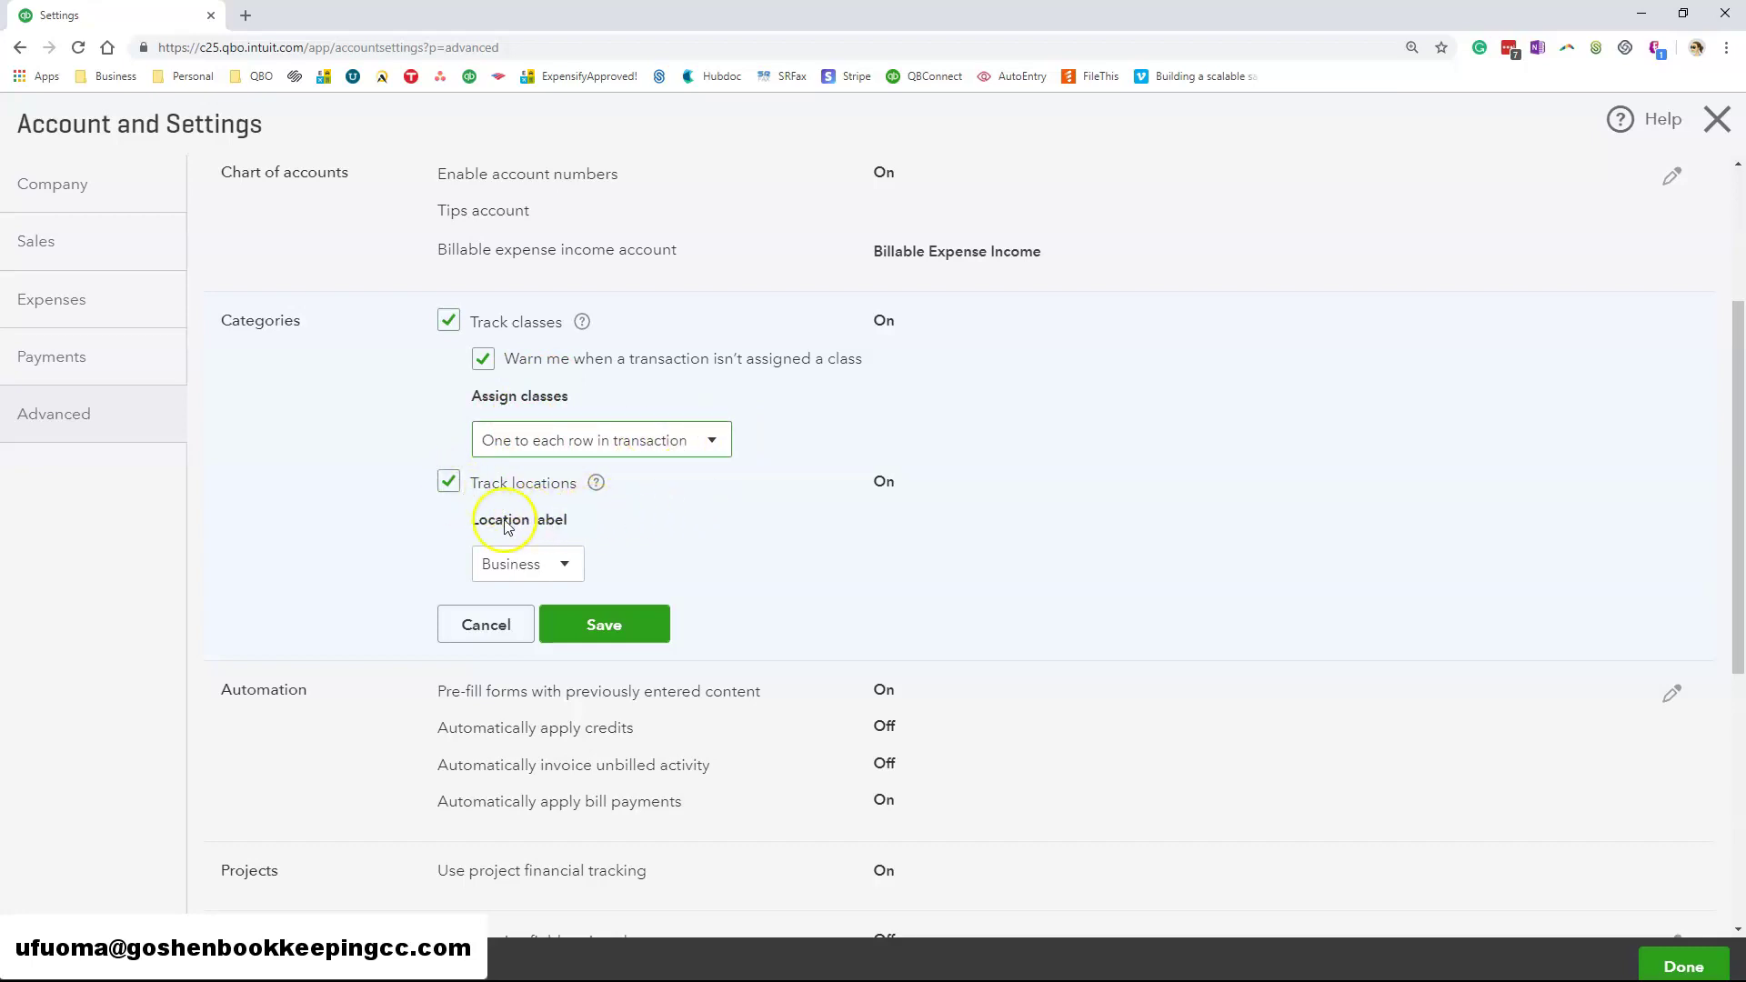
- Set the location tracking label to Division and save the category settings
left_click(559, 565)
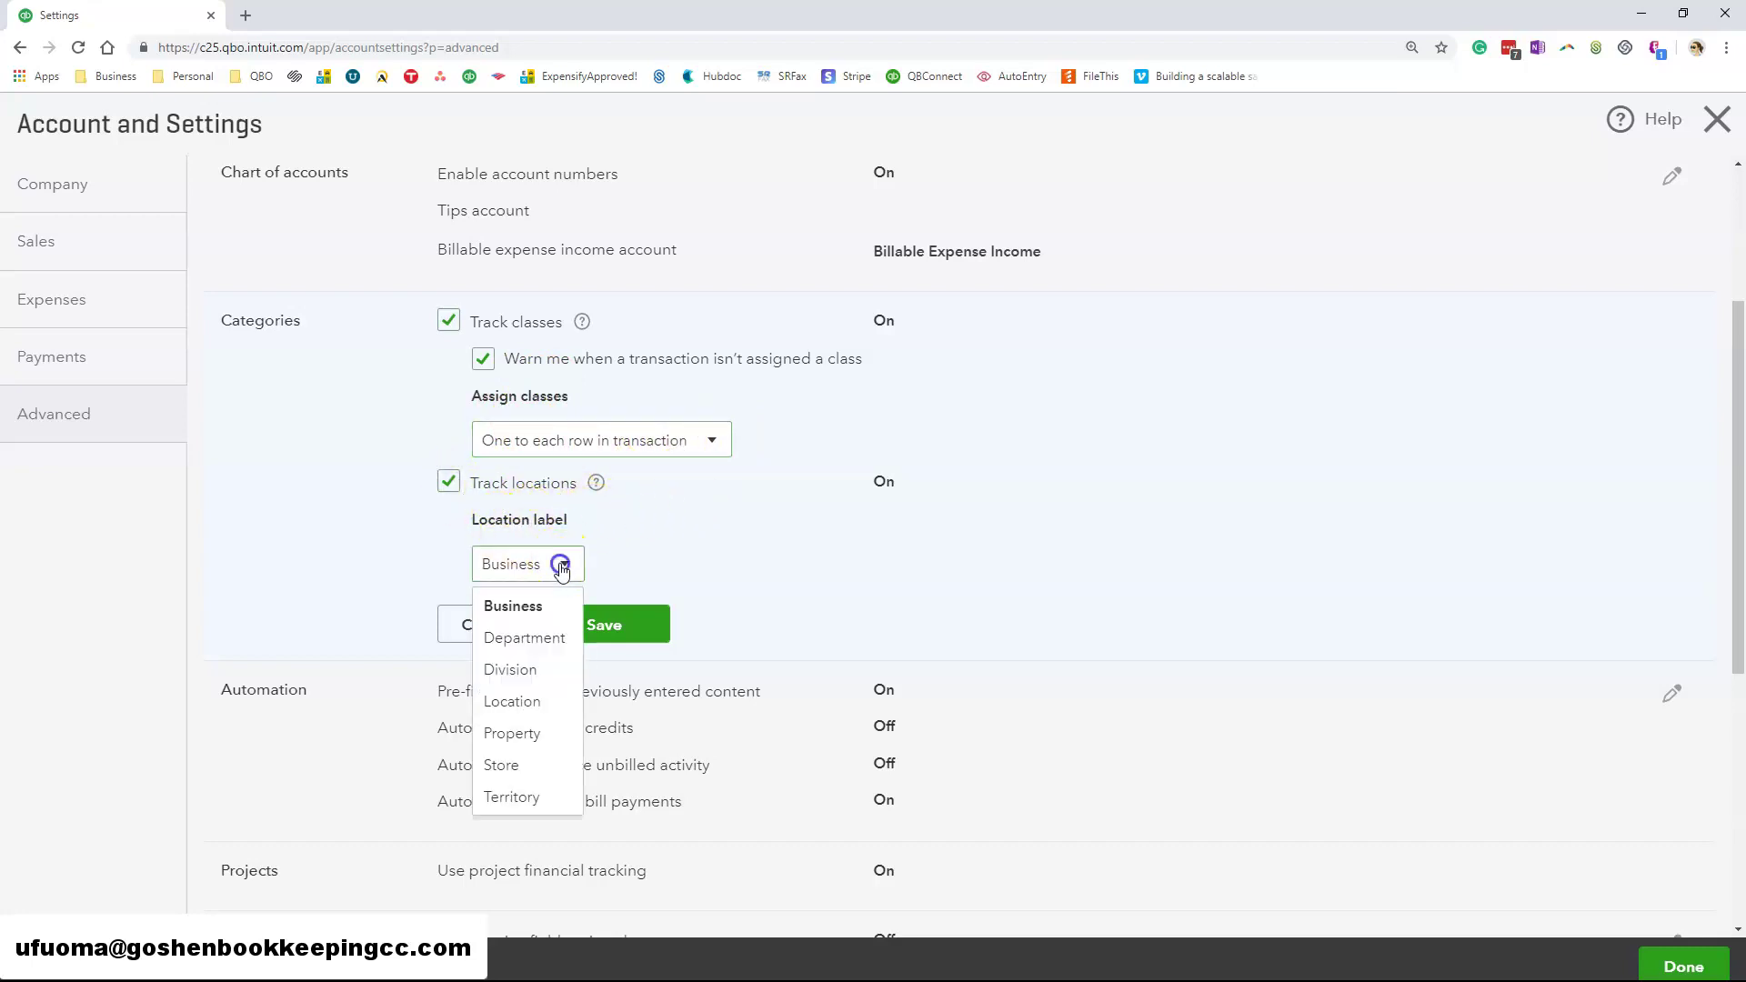
left_click(524, 671)
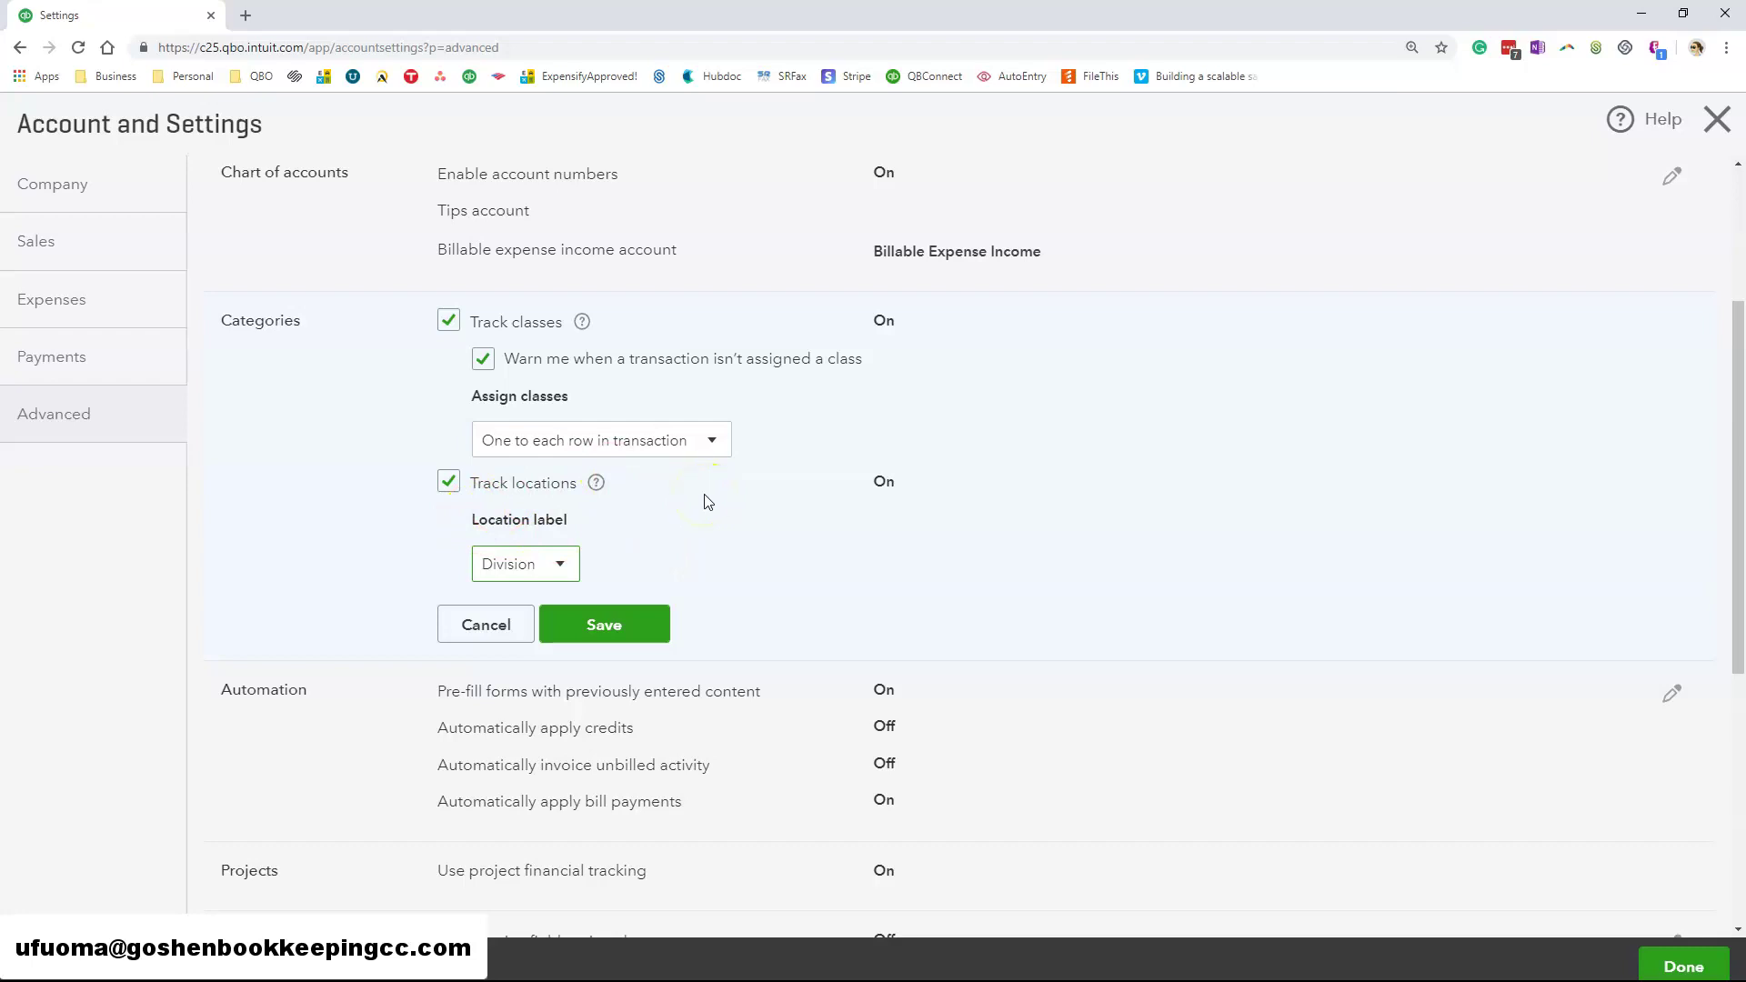
left_click(562, 564)
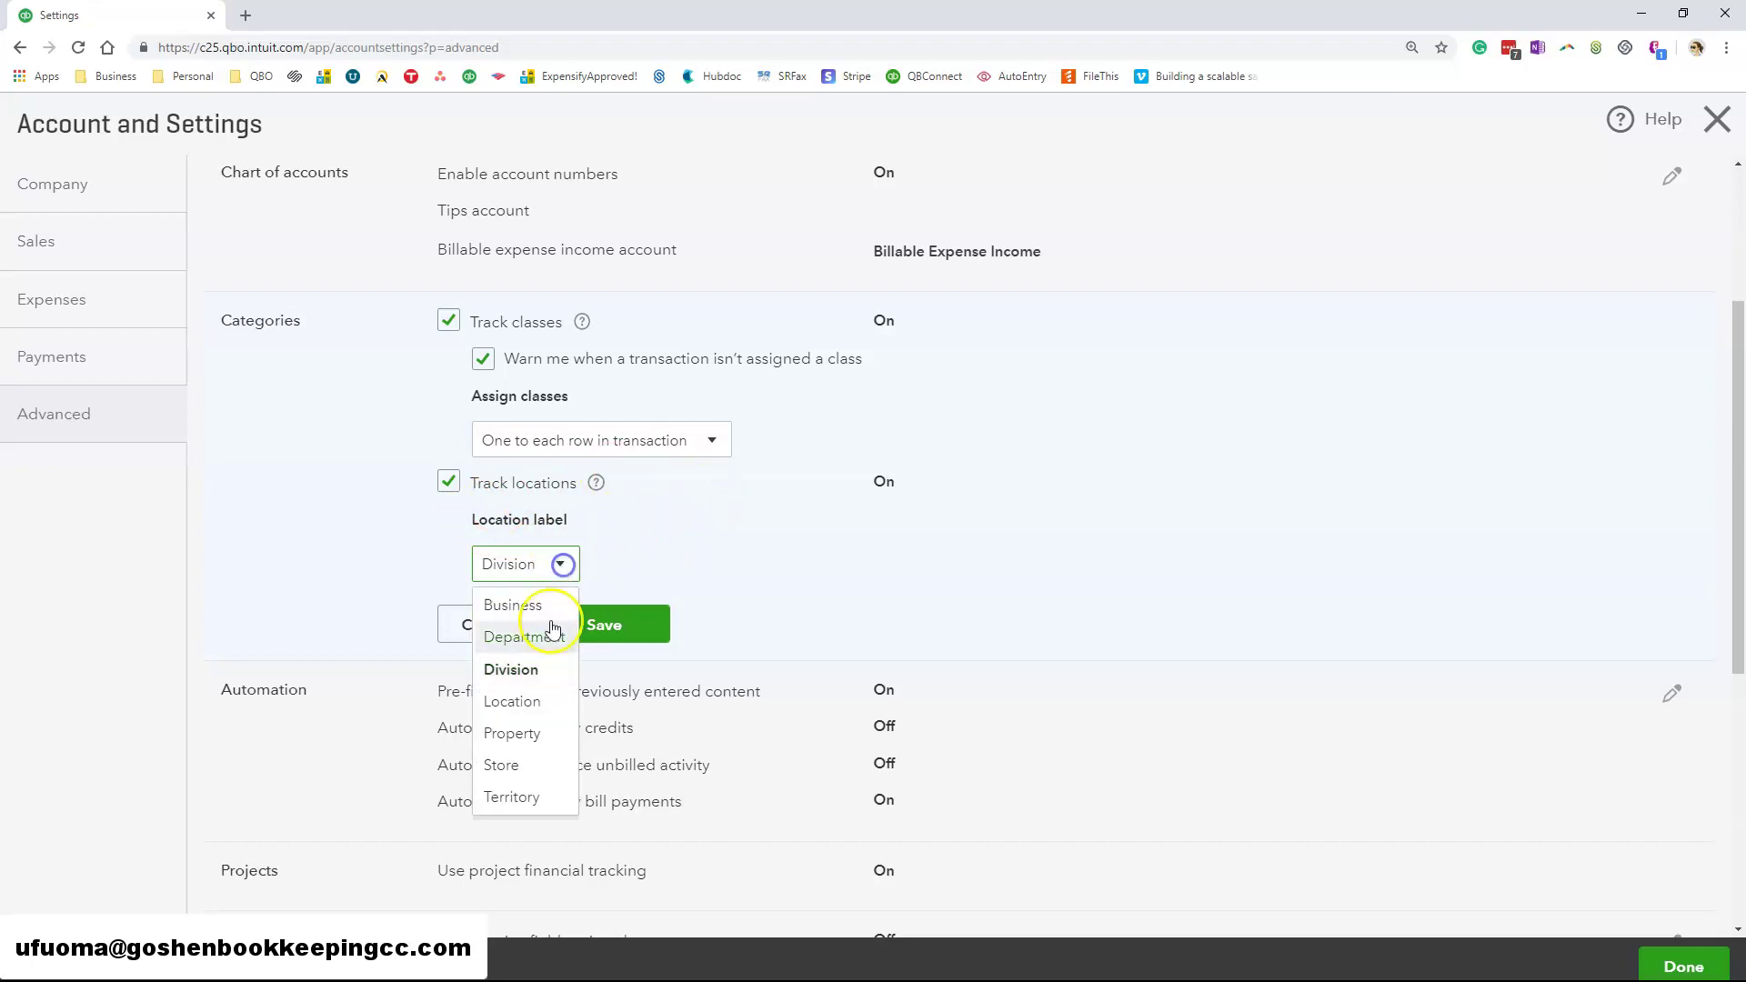
left_click(530, 671)
left_click(606, 614)
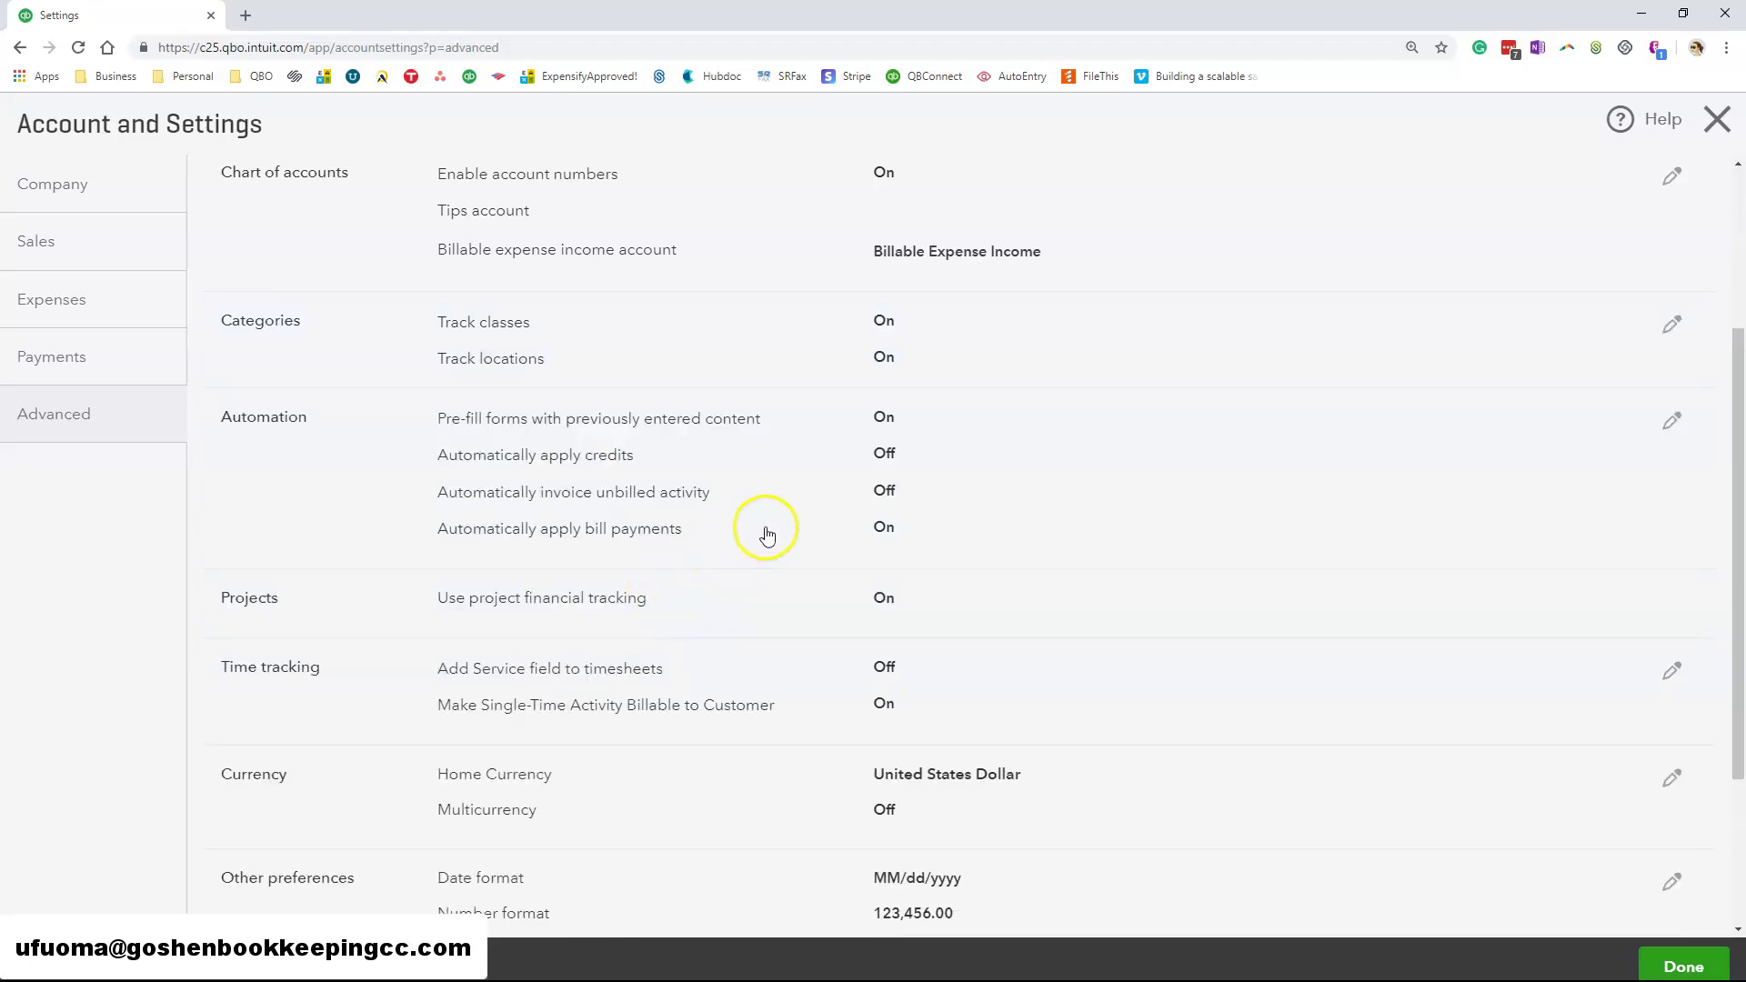
- Save the automation settings with form pre-filling, automatic credits and automatic bill payments on, and automatic invoicing of unbilled activity off
left_click(761, 433)
left_click(447, 416)
left_click(448, 416)
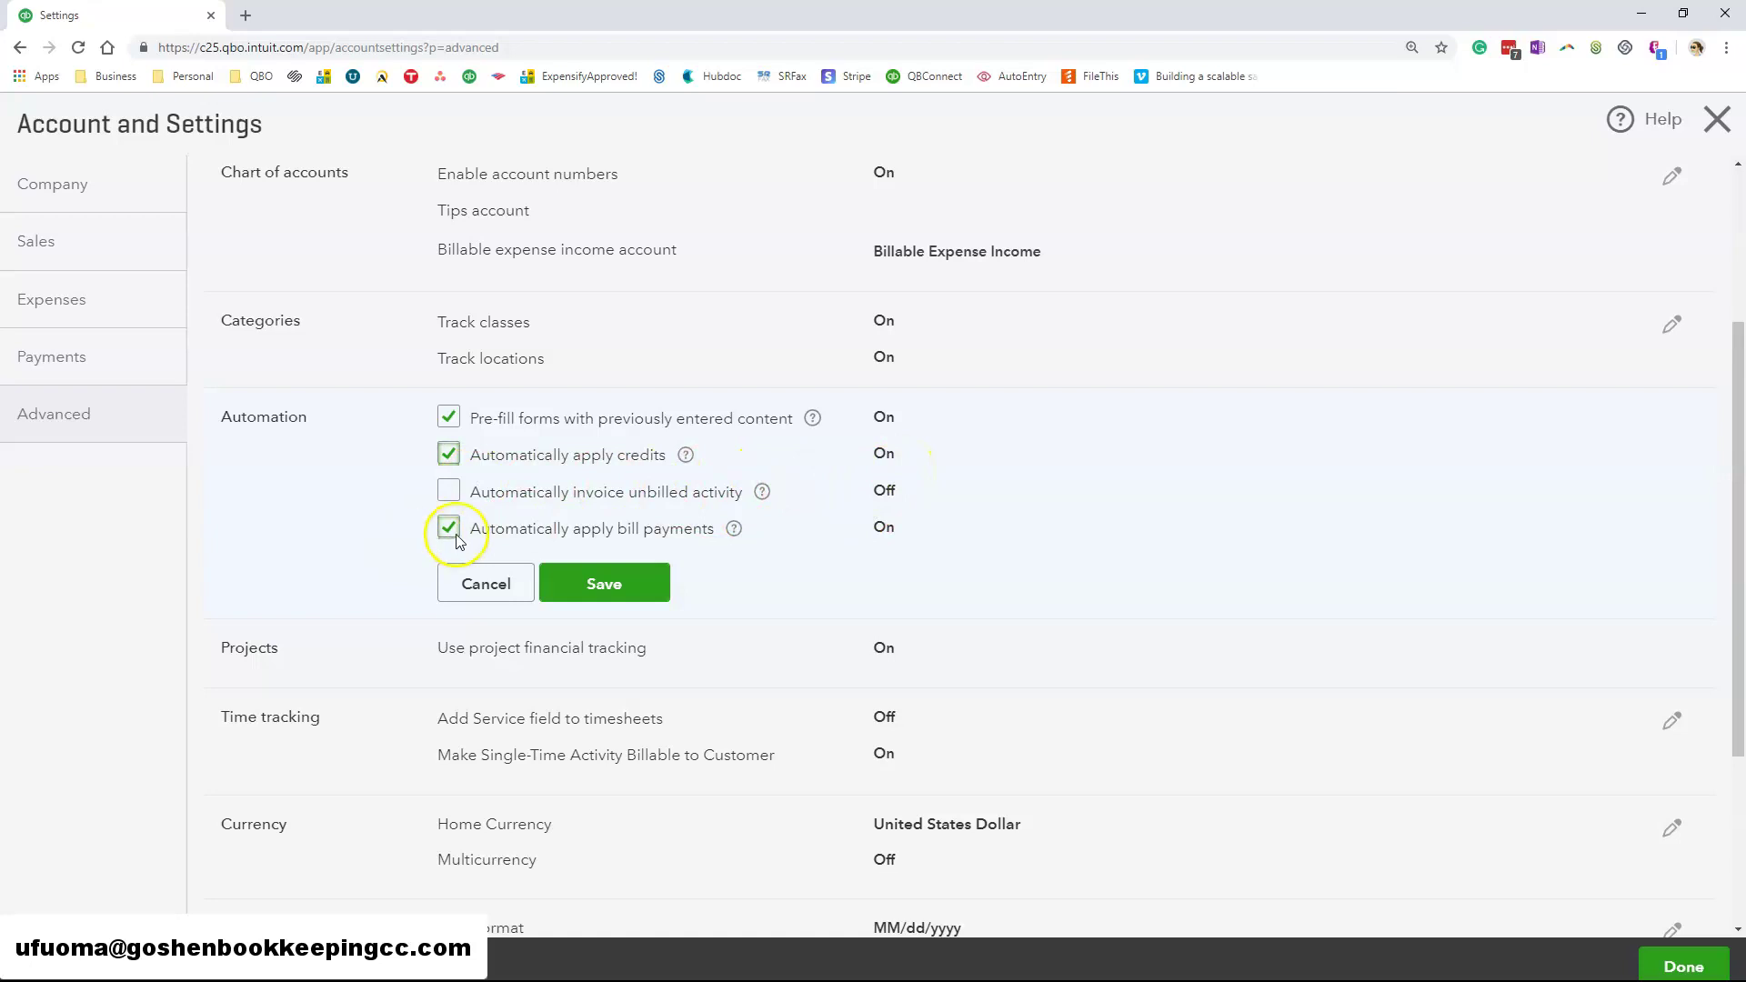
left_click(635, 583)
- Turn off Make Single-Time Activity Billable to Customer in the time tracking settings and save
scroll(790, 614, "down", 3)
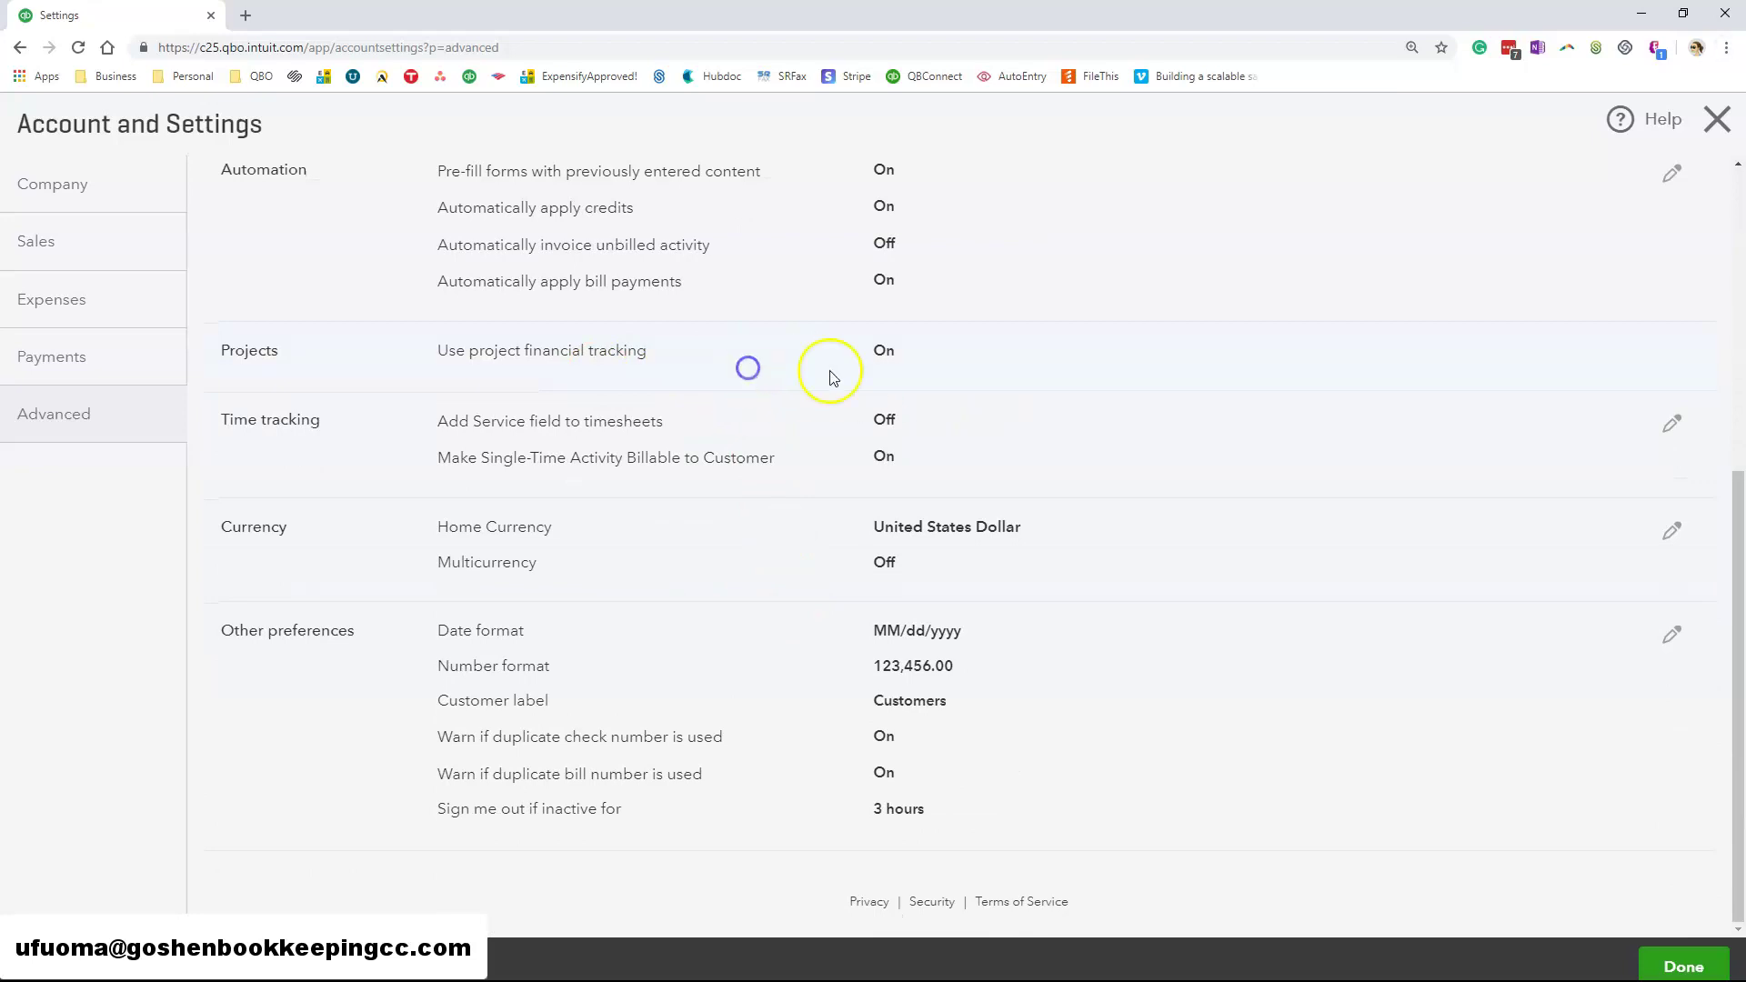
left_click(886, 352)
left_click(1001, 391)
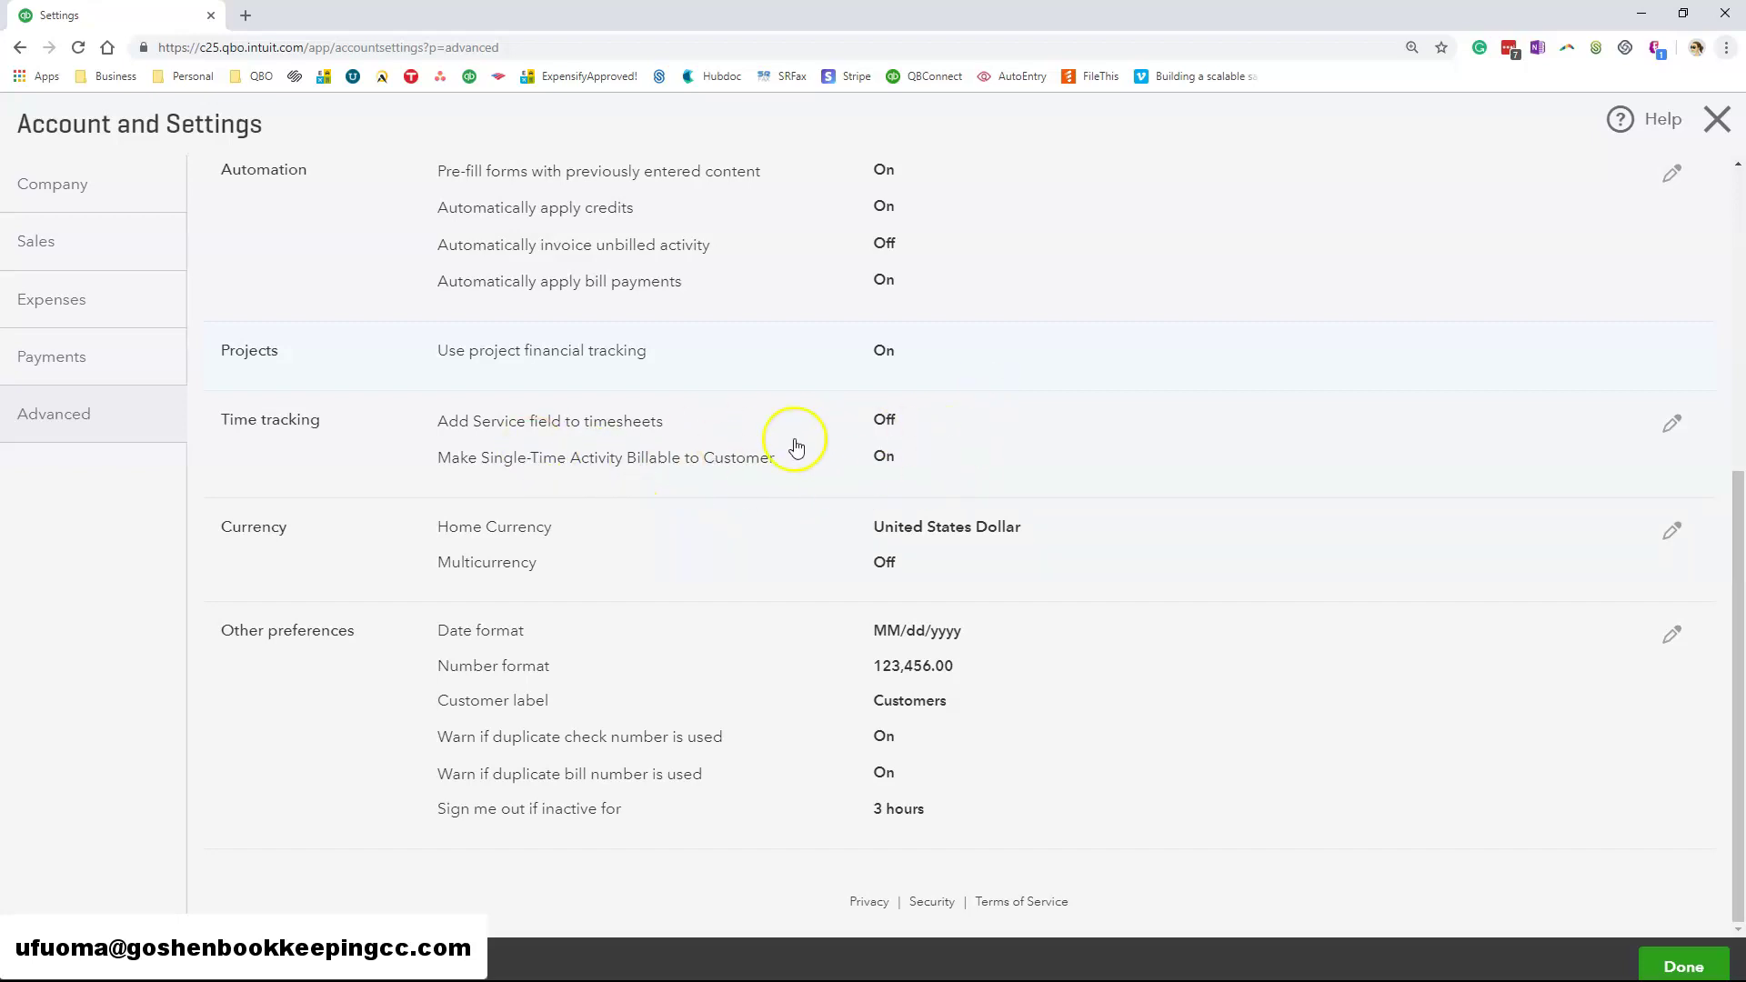
left_click(865, 457)
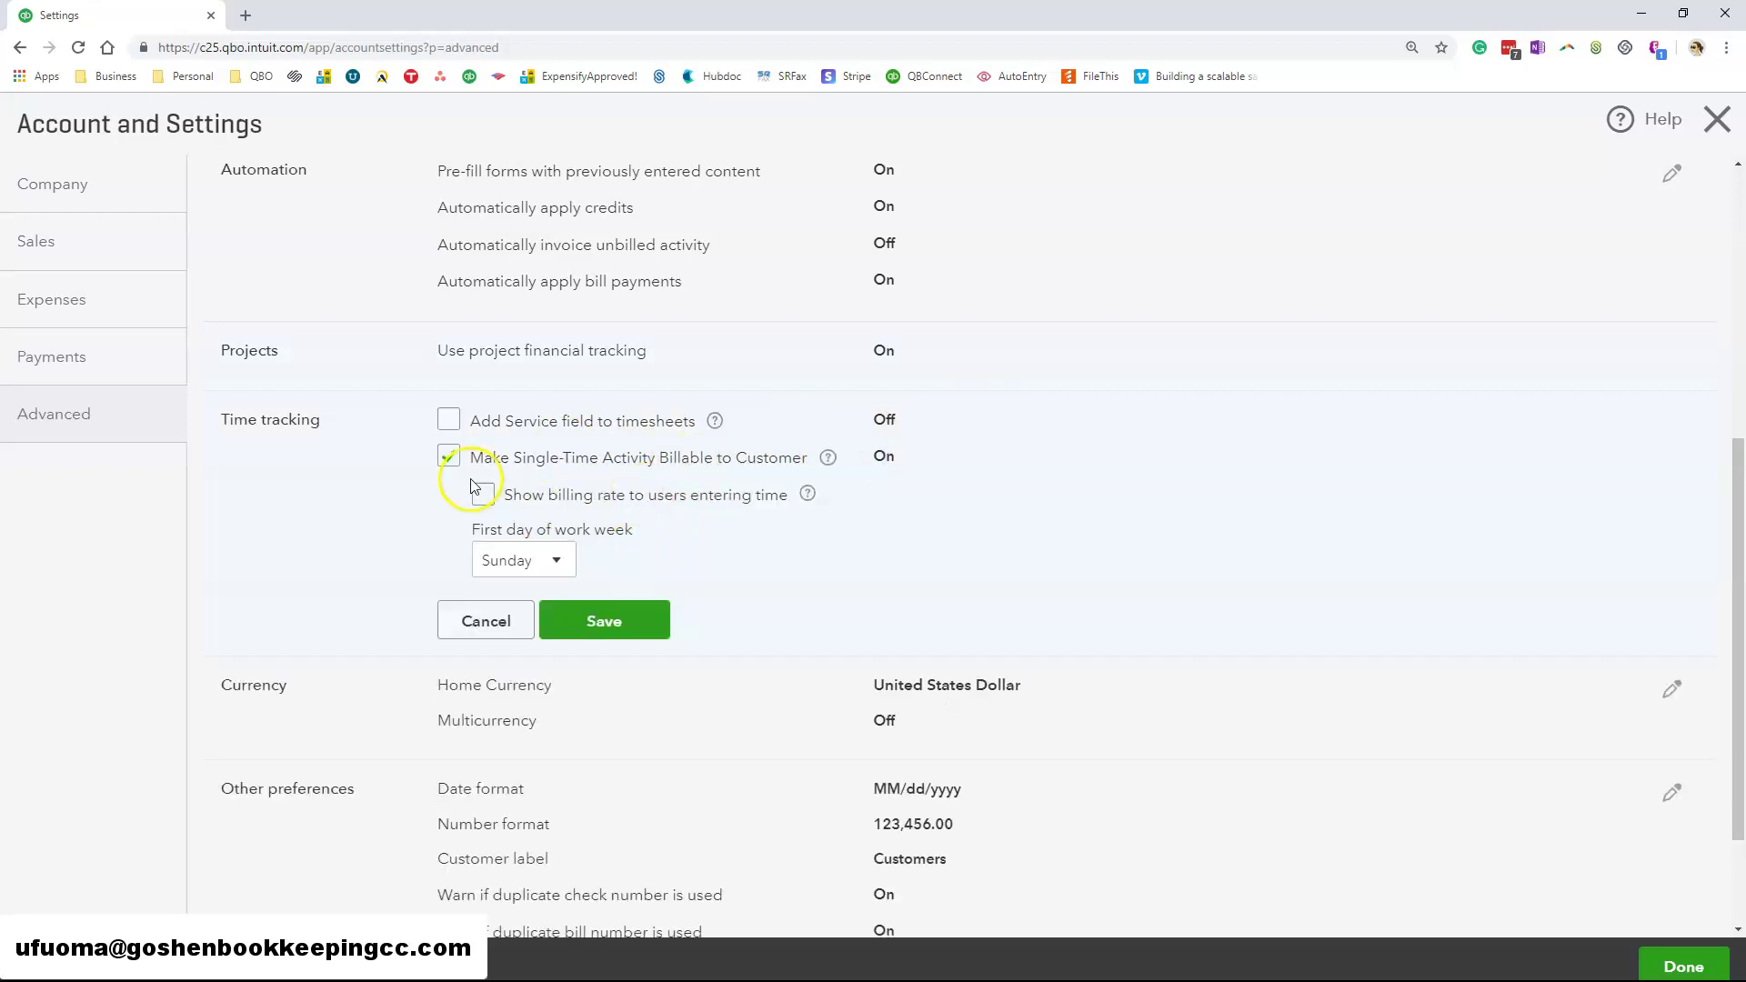
left_click(448, 456)
left_click(605, 511)
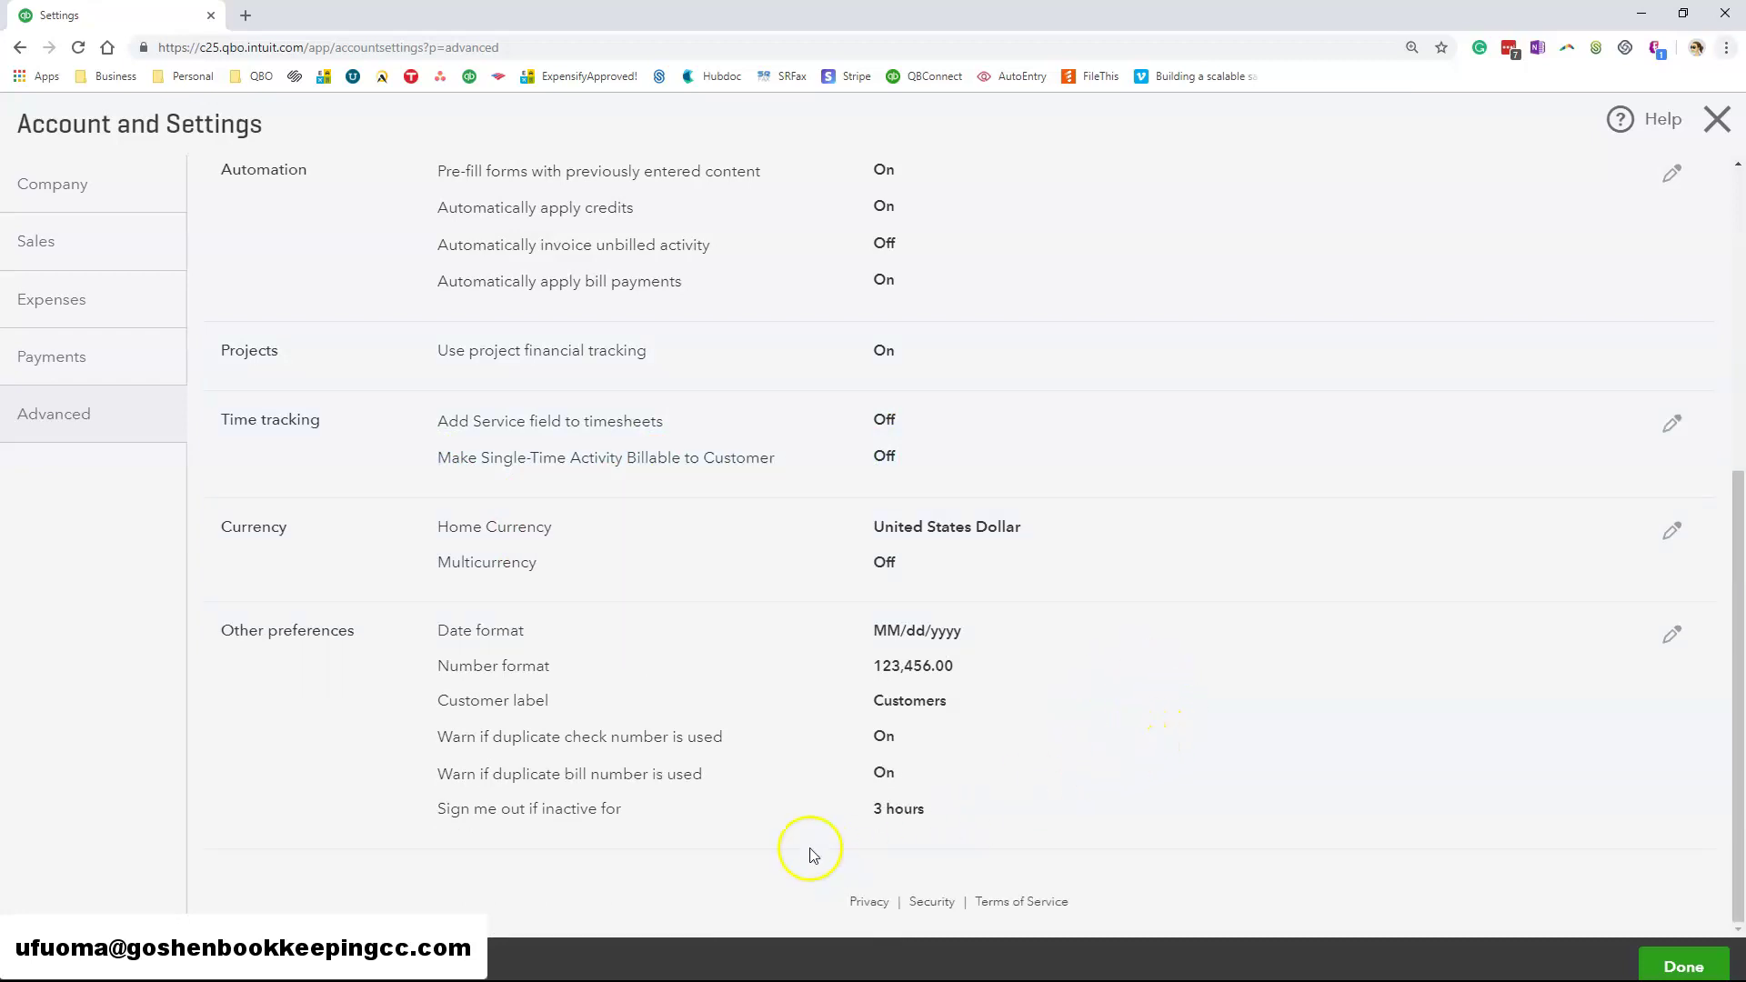
- In the other preferences, use date format MM/dd/yyyy, number format 123,456.00 and Customers as the customer label
left_click(752, 702)
scroll(1148, 694, "down", 1)
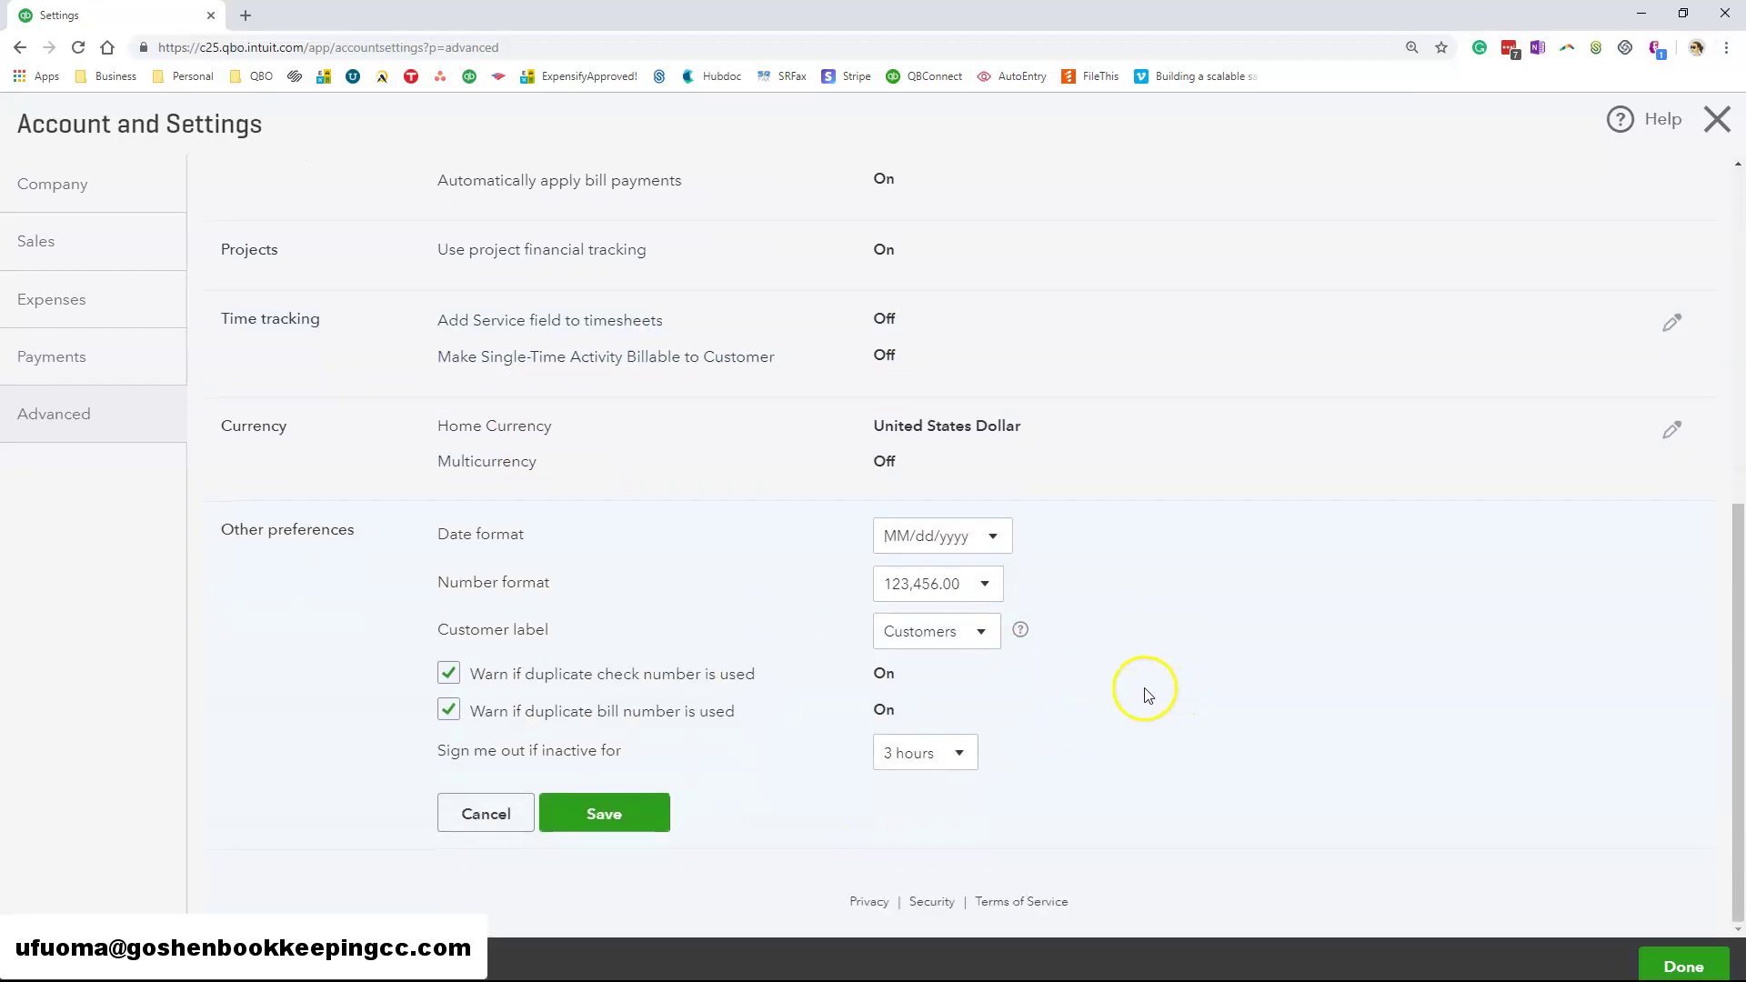
left_click(995, 537)
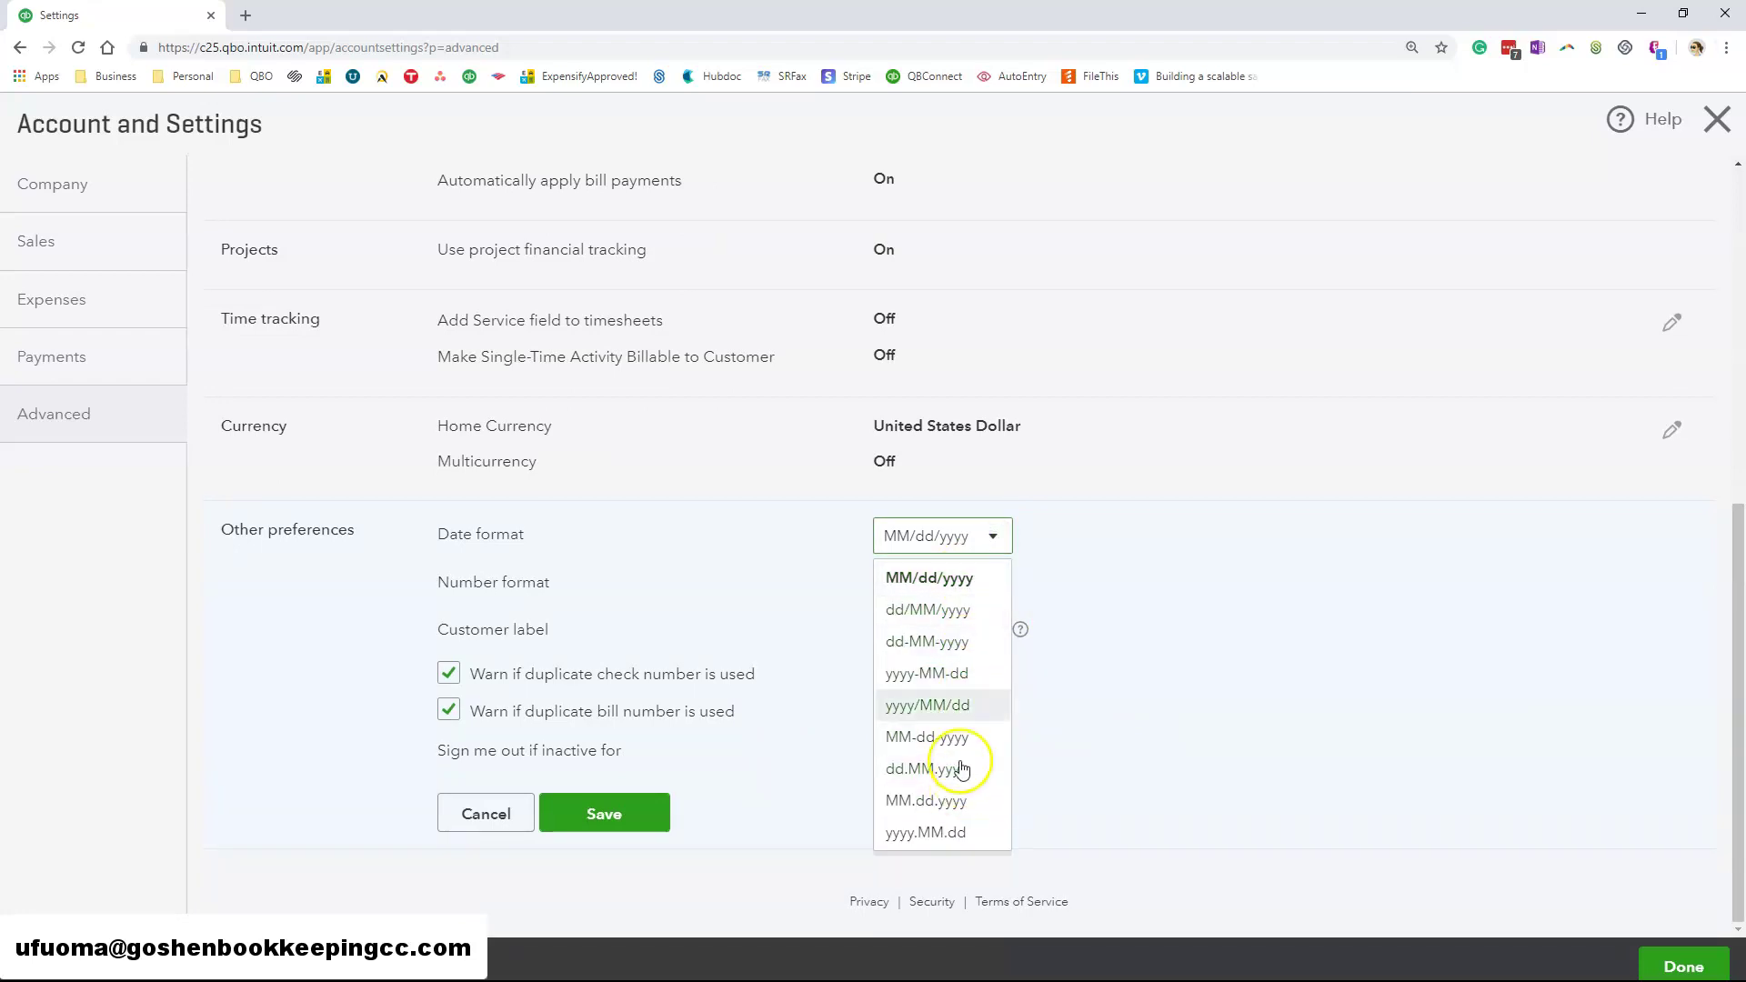
left_click(1170, 510)
left_click(987, 585)
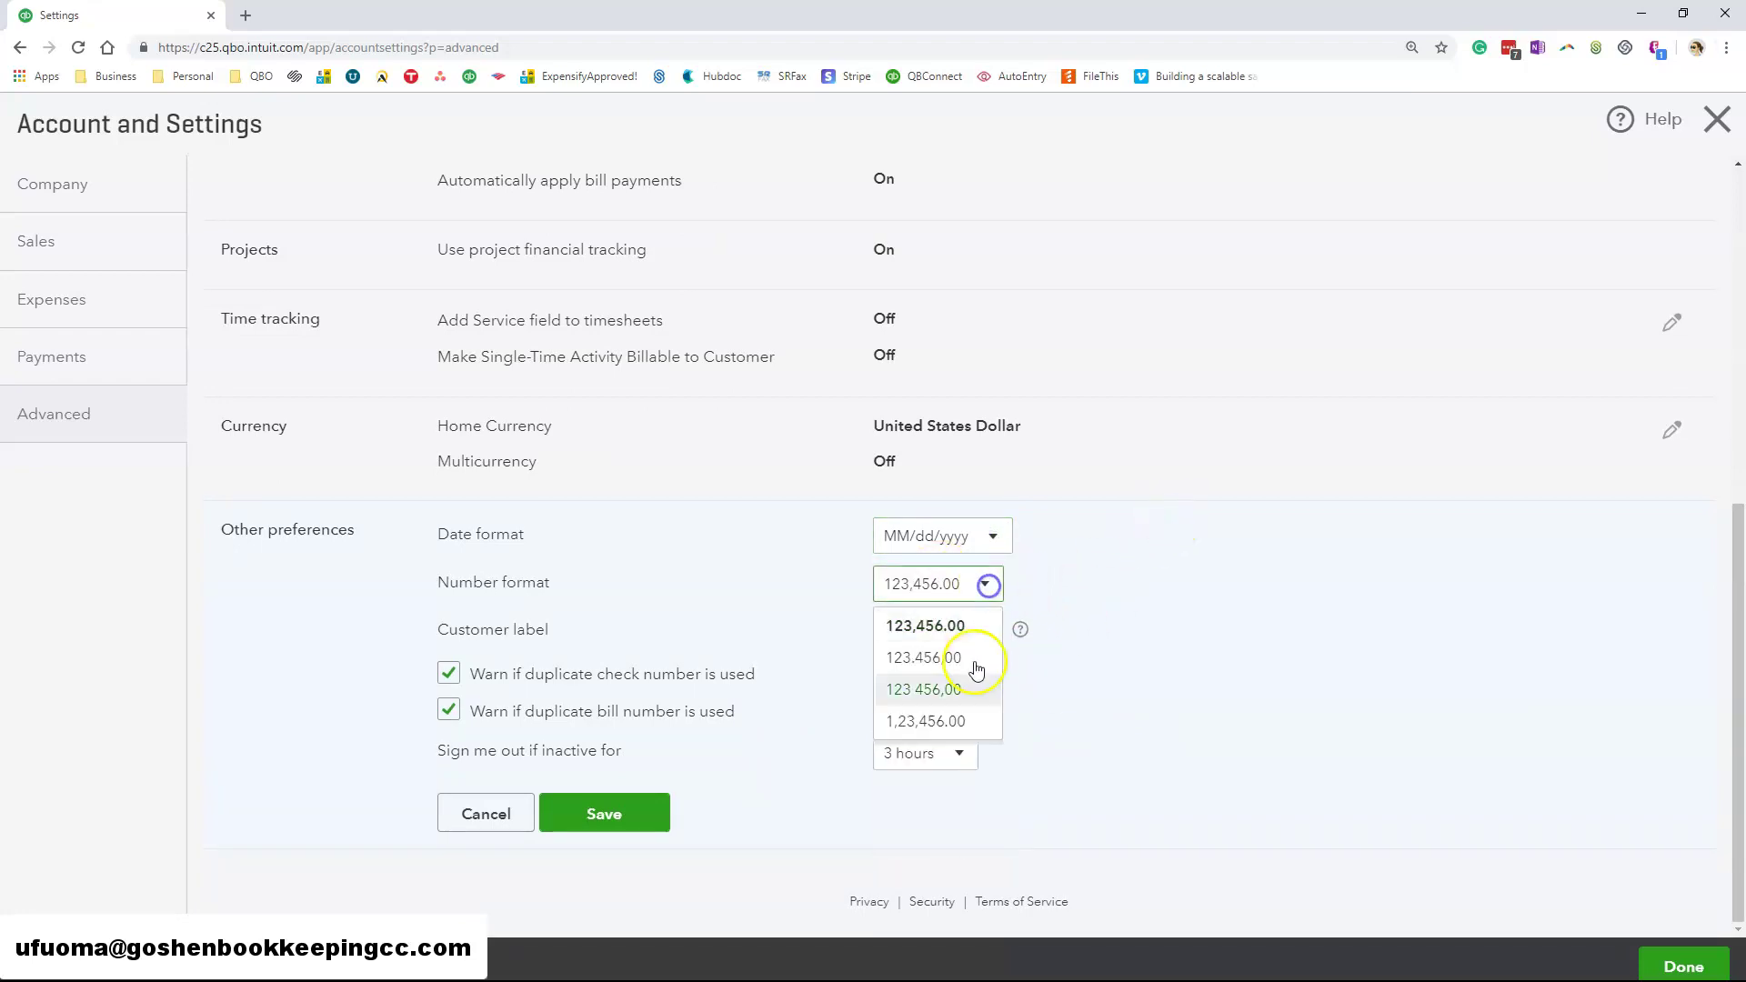
left_click(1189, 639)
left_click(983, 634)
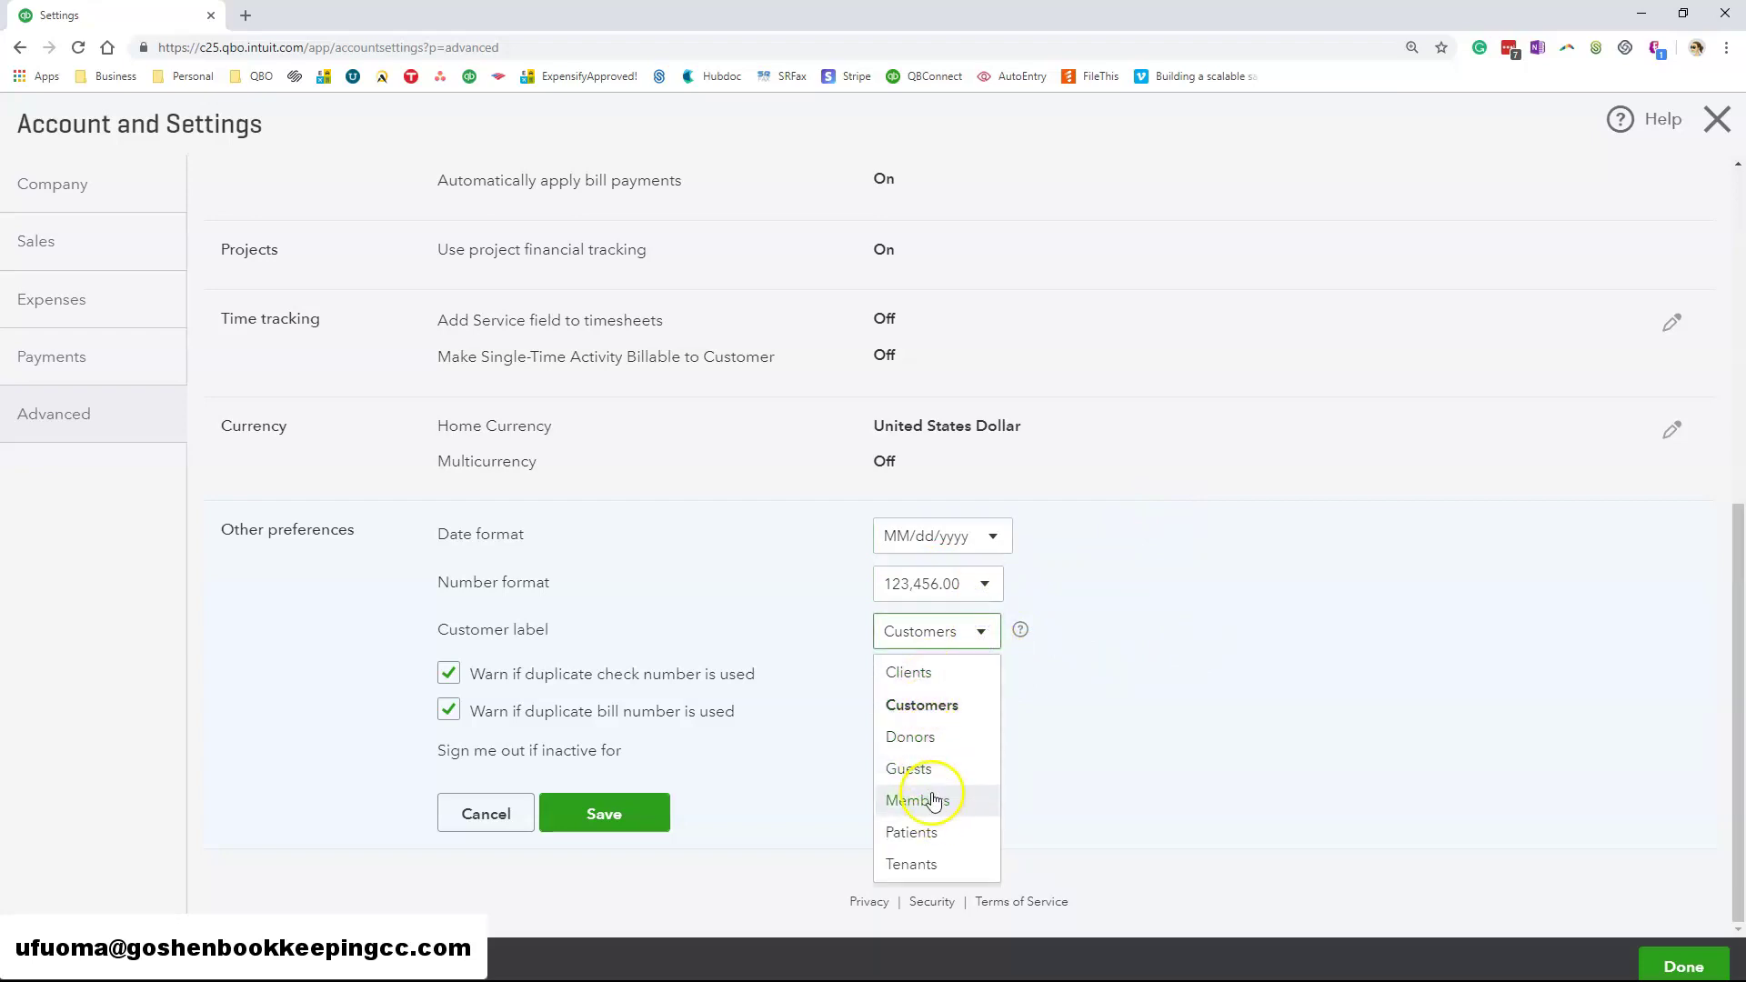
left_click(943, 708)
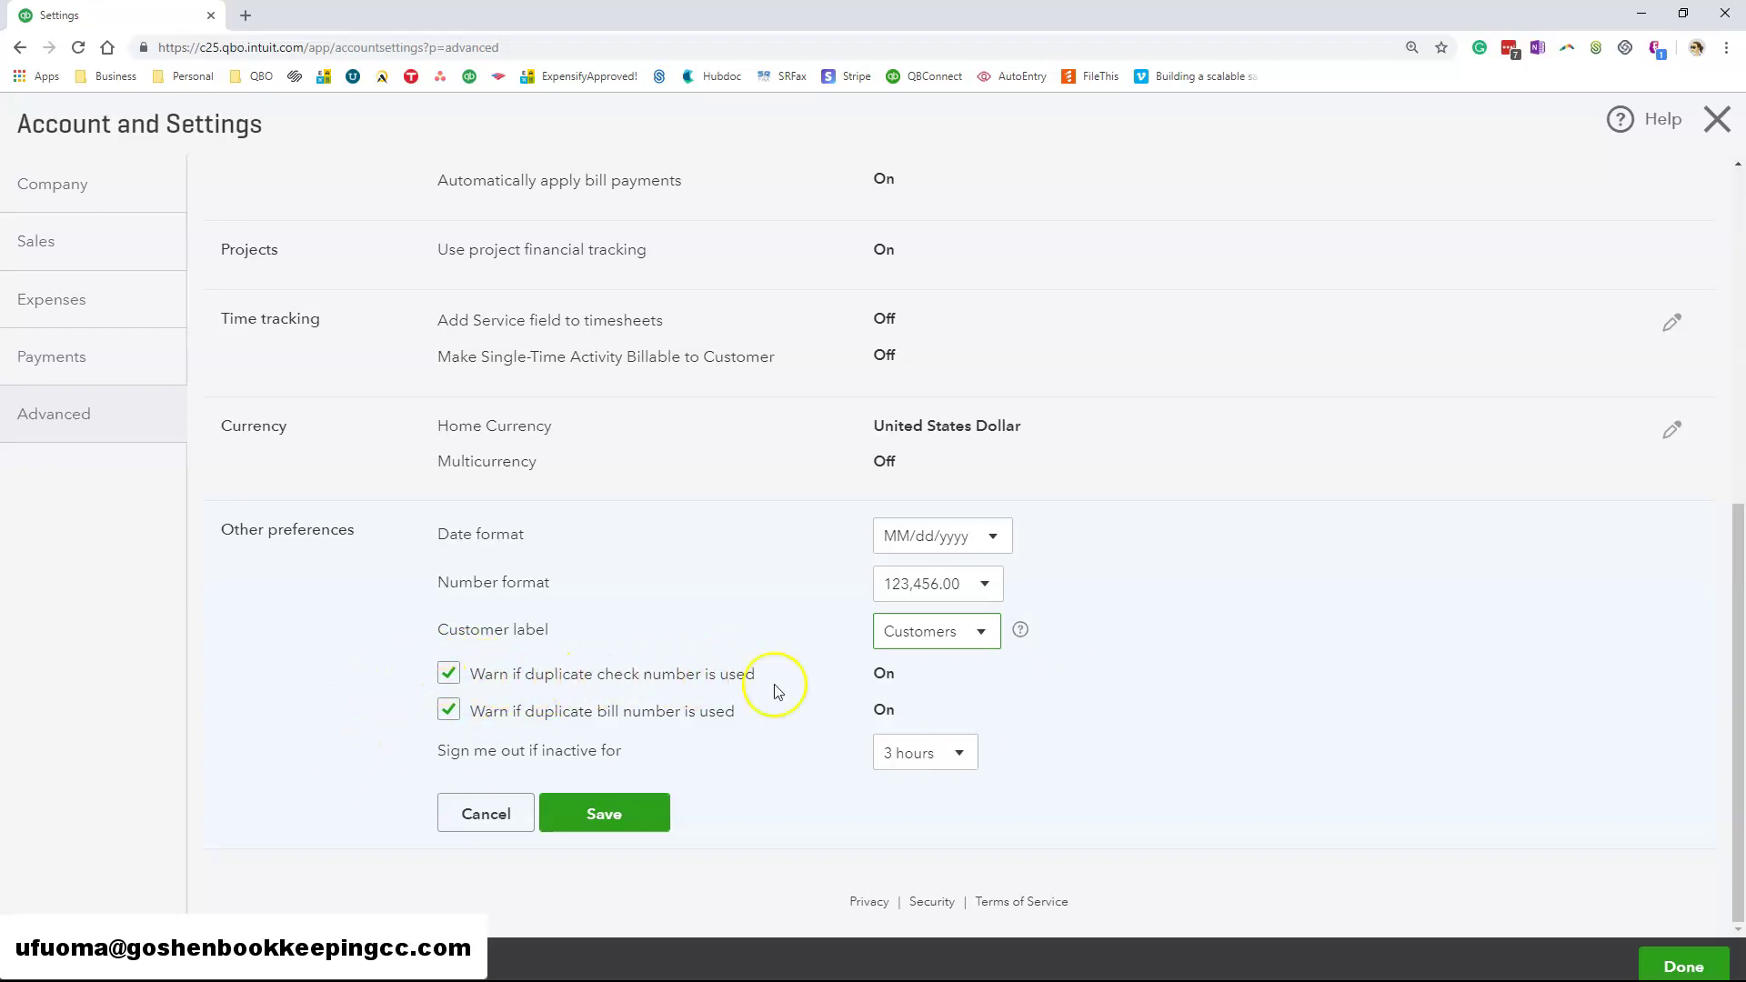
- Keep the duplicate check and bill number warnings on with a 3 hours inactivity sign-out, then save and close the account settings
left_click(448, 676)
left_click(450, 710)
left_click(450, 711)
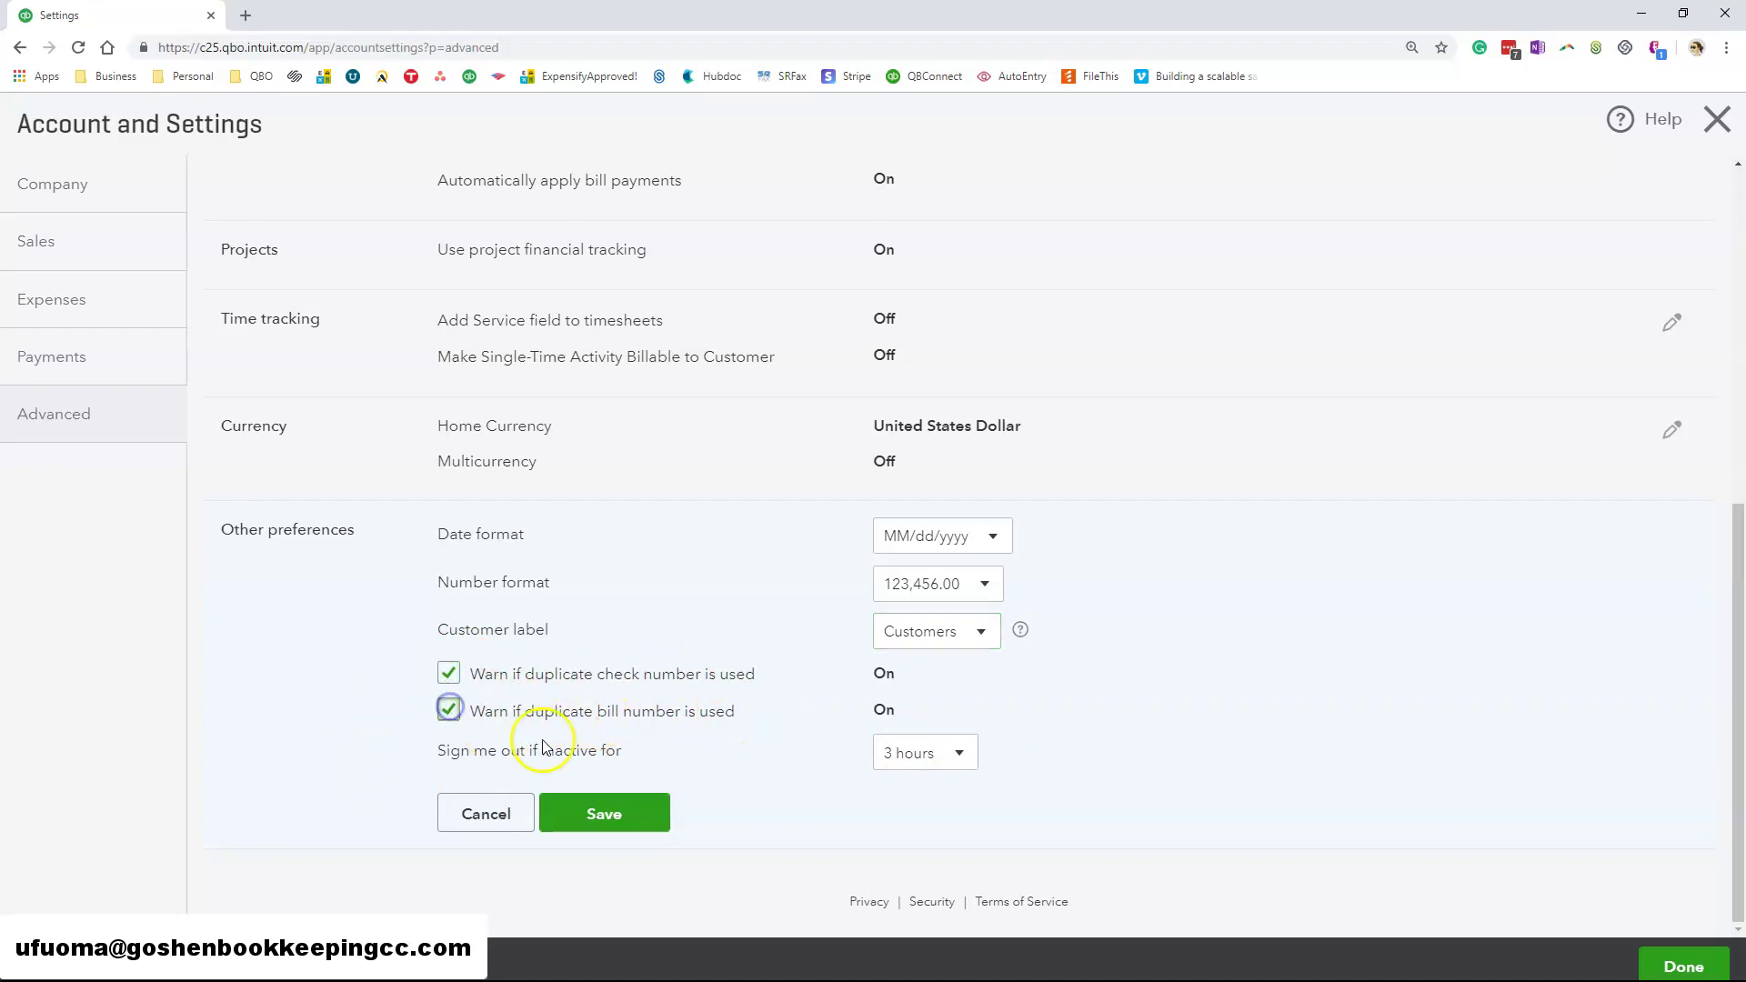
left_click(965, 761)
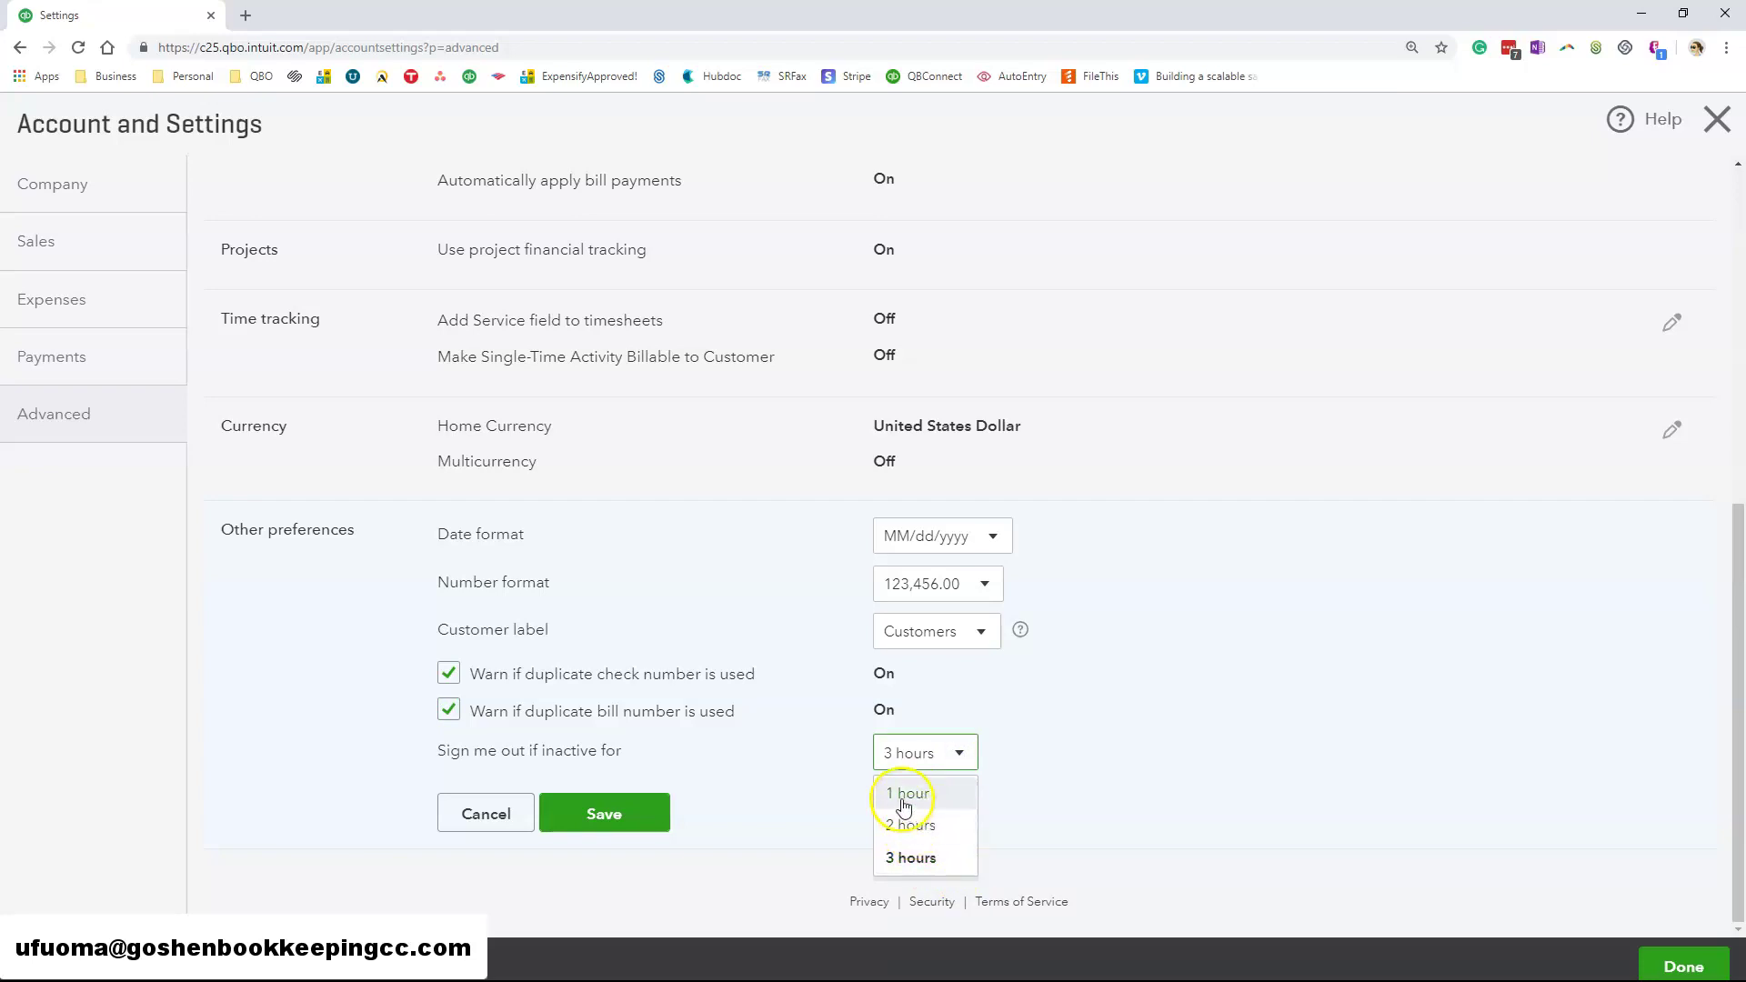
left_click(912, 858)
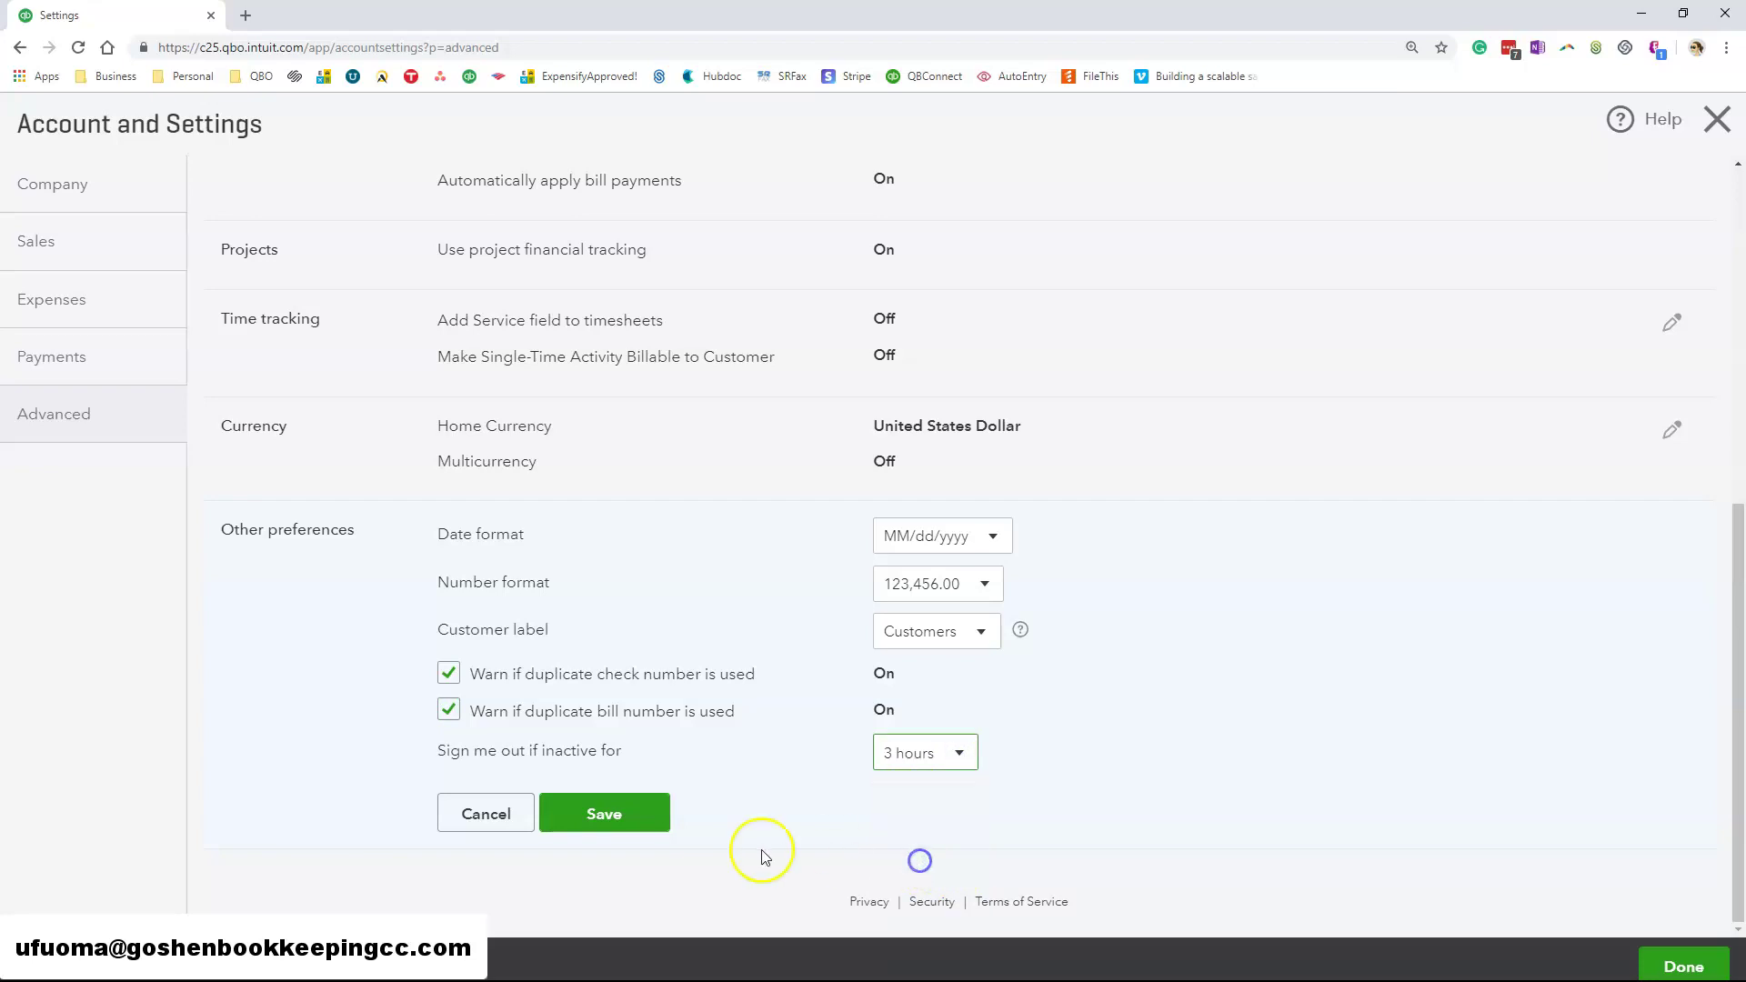
left_click(625, 834)
left_click(1679, 962)
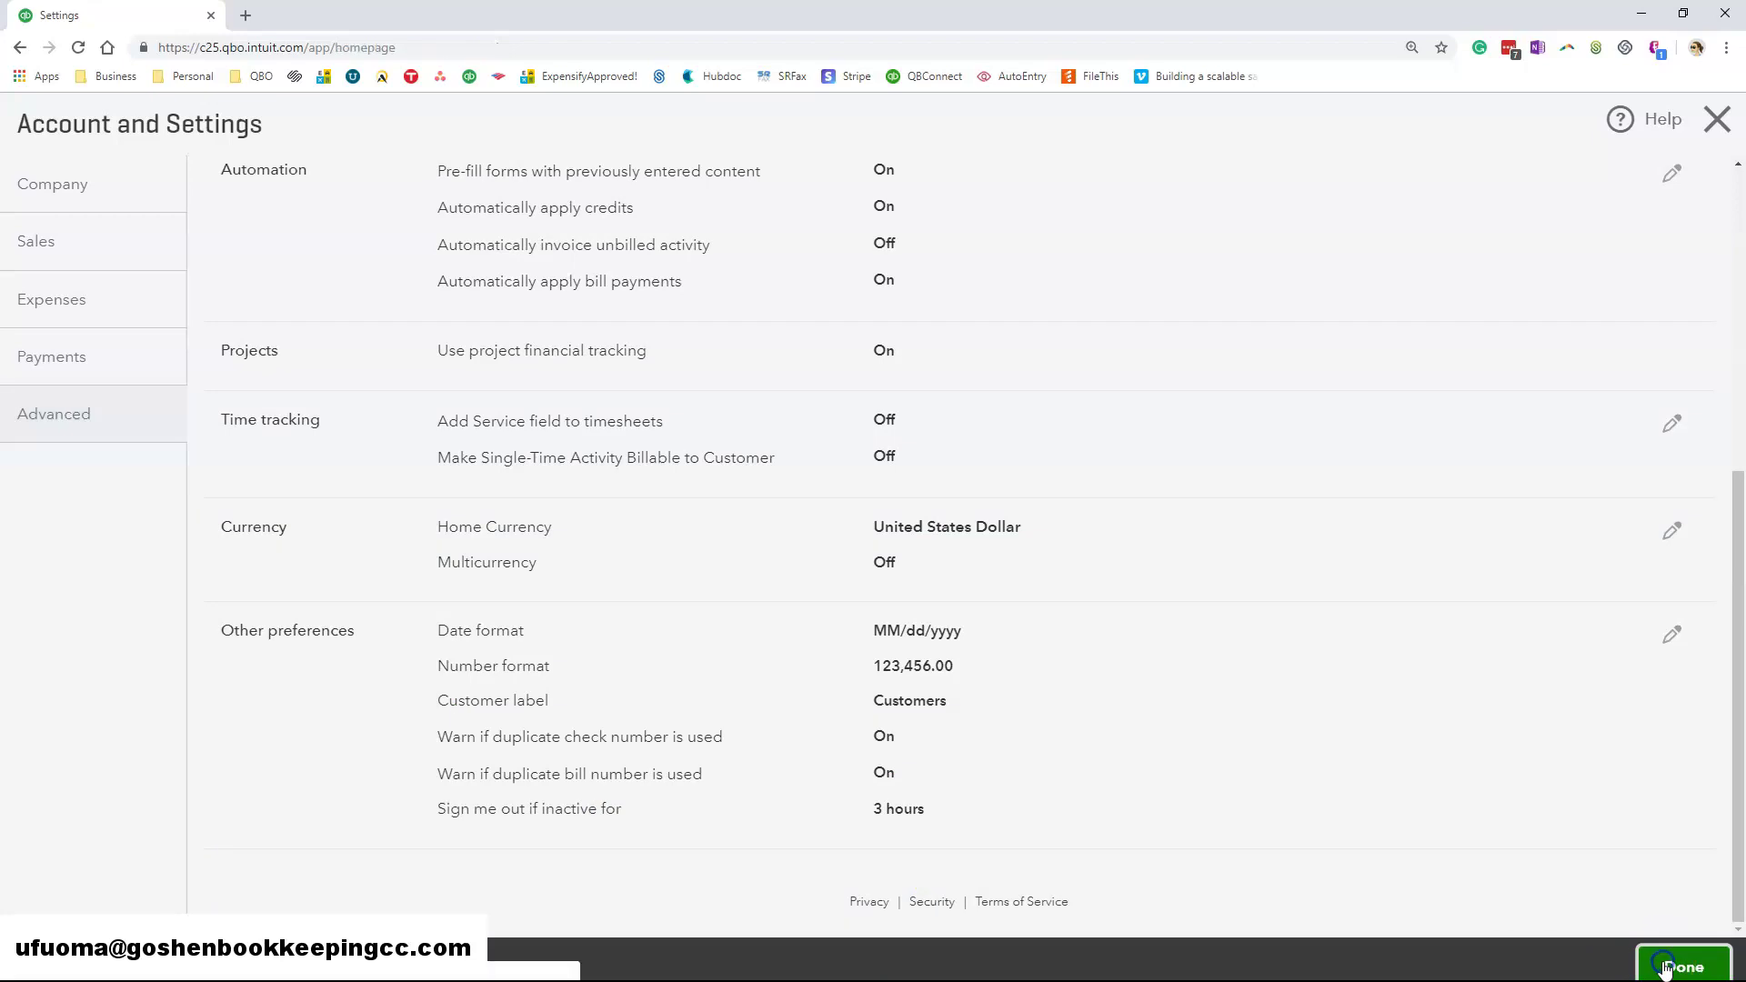